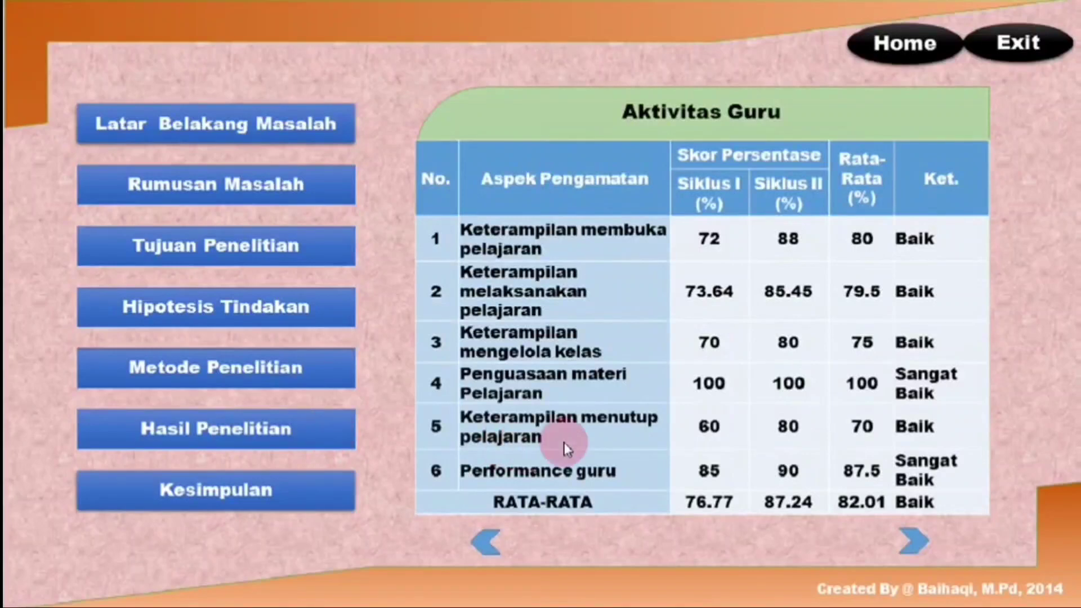
Browse the example slideshow's chart and photo slides, the Kesimpulan page, then return to the title slide
left_click(917, 540)
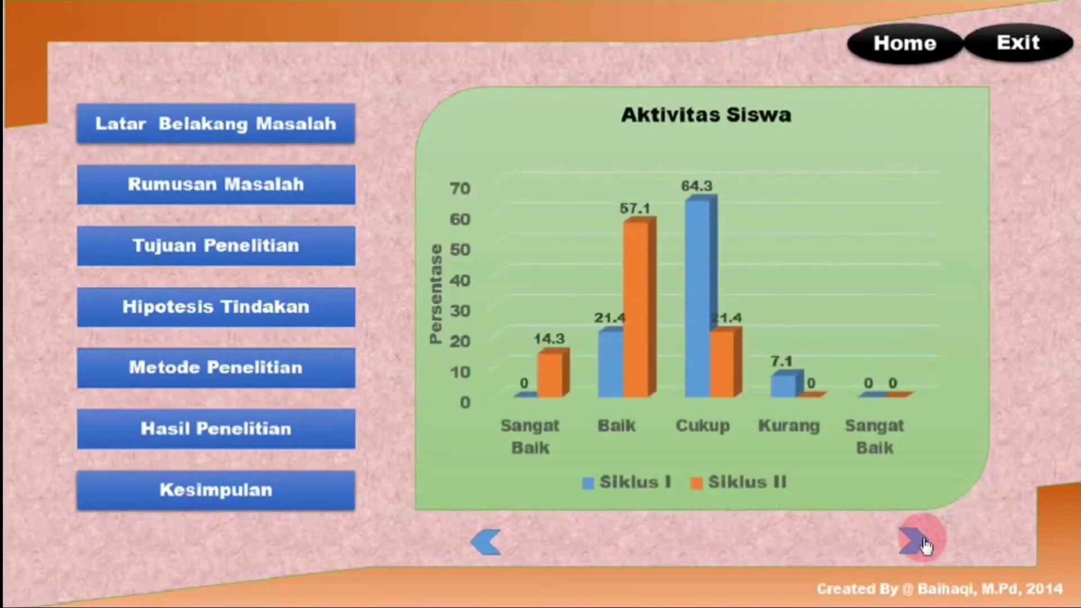
left_click(924, 544)
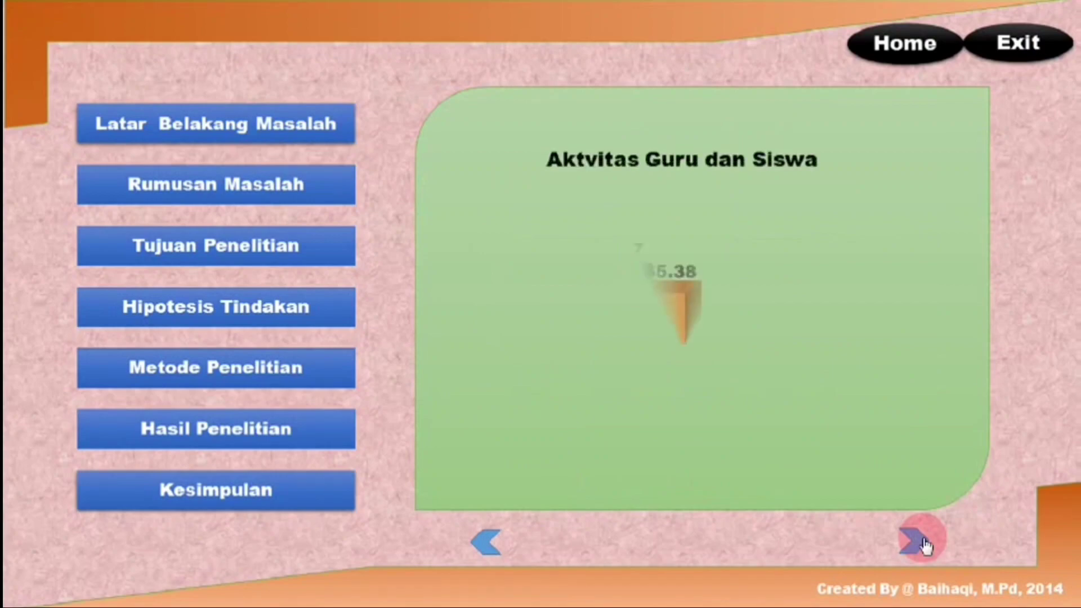
left_click(924, 544)
left_click(485, 544)
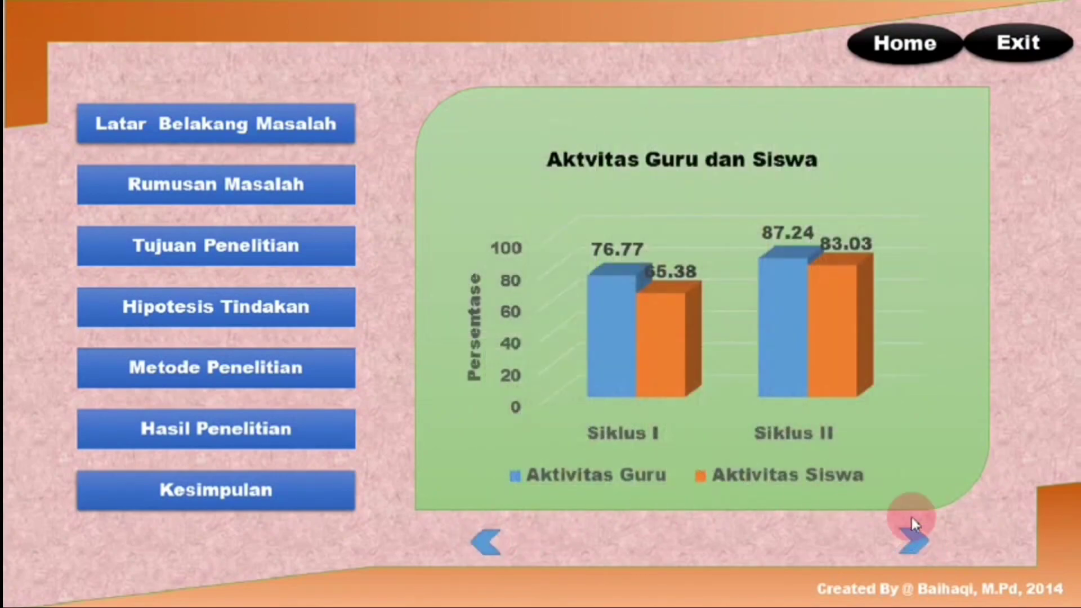
left_click(915, 542)
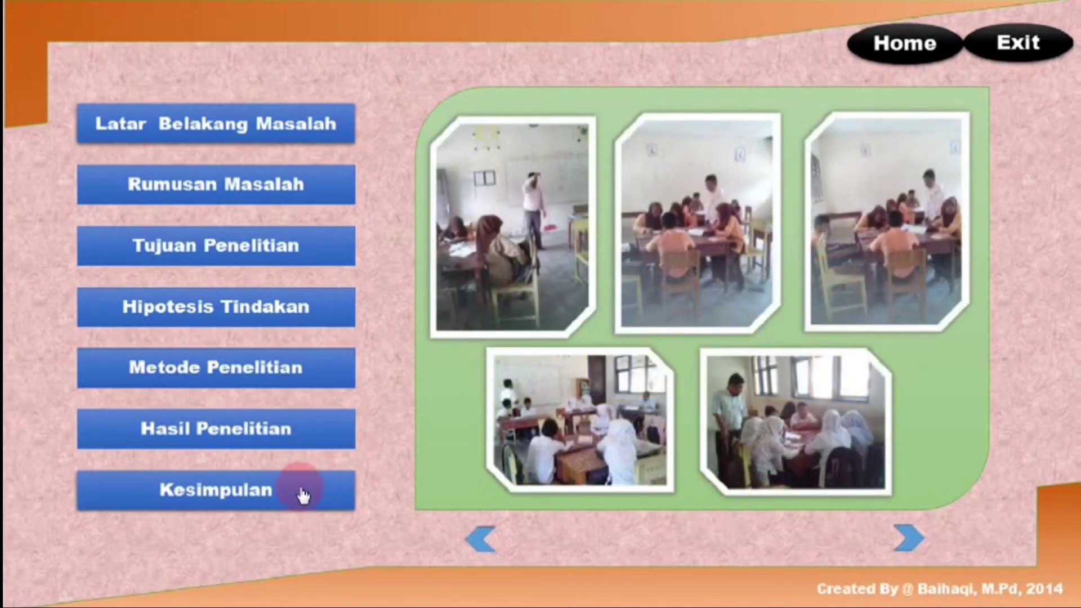
left_click(298, 490)
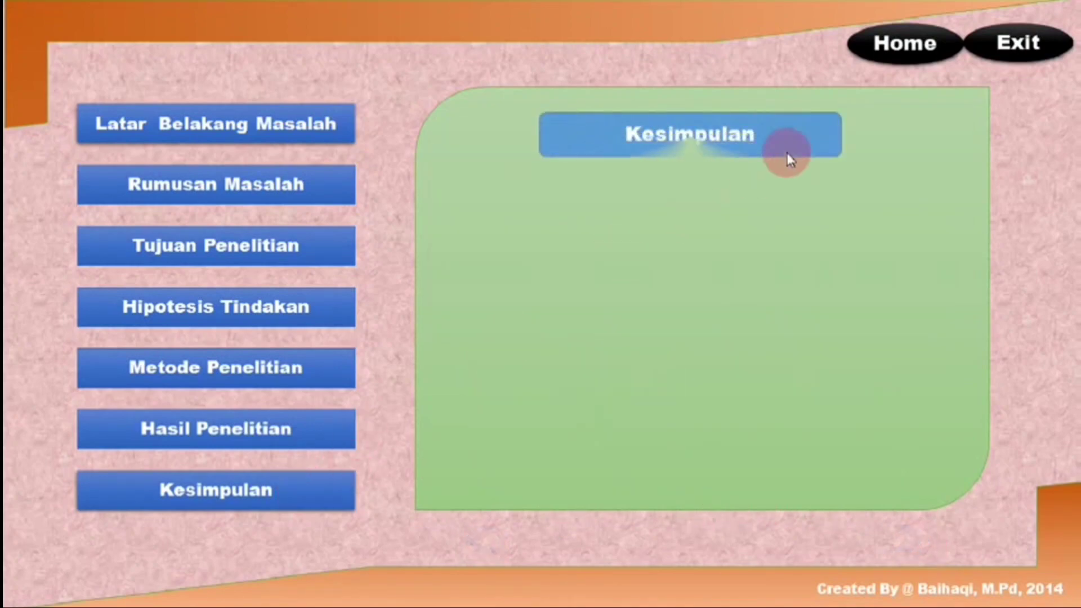
left_click(900, 56)
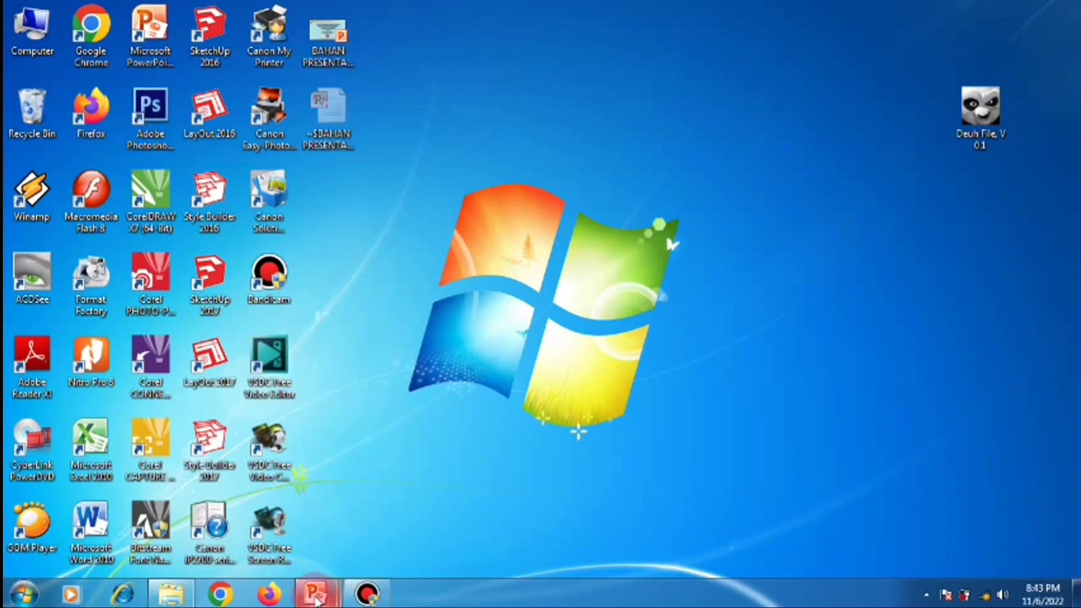
mouse_move(316, 595)
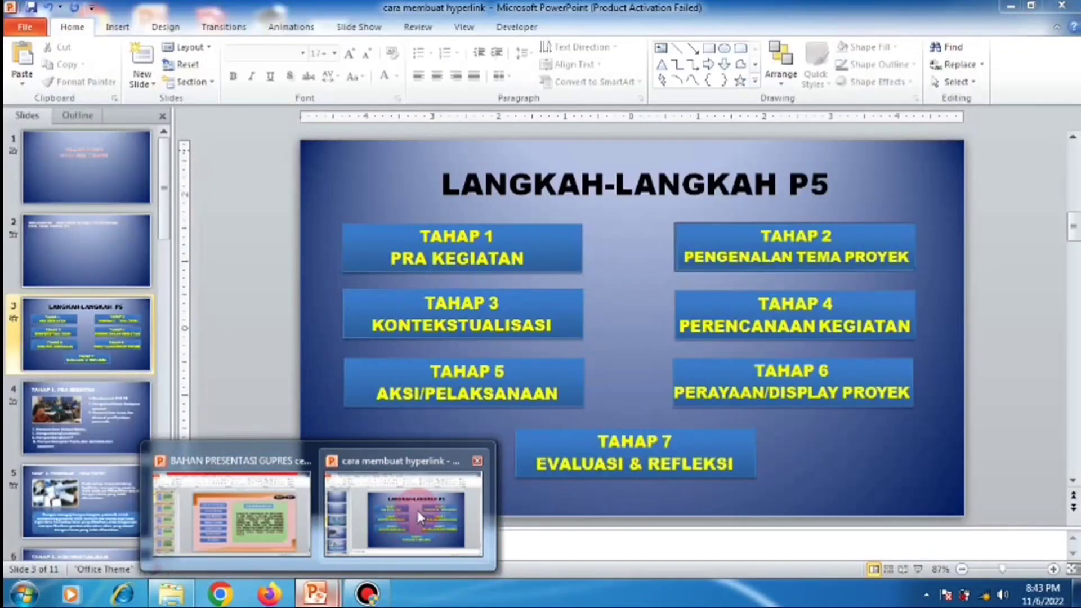
left_click(418, 517)
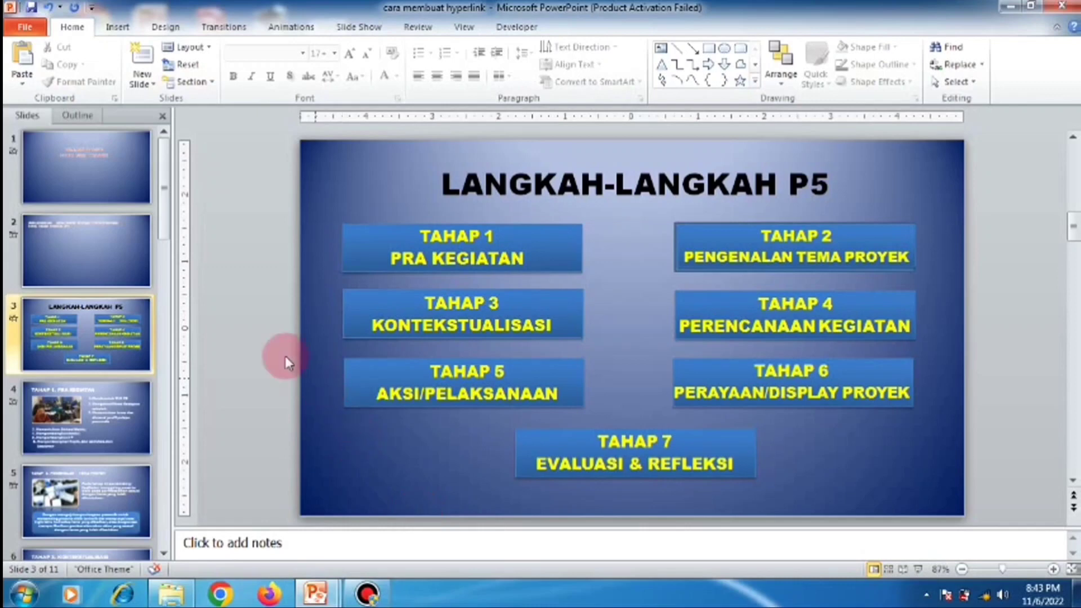
left_click(118, 190)
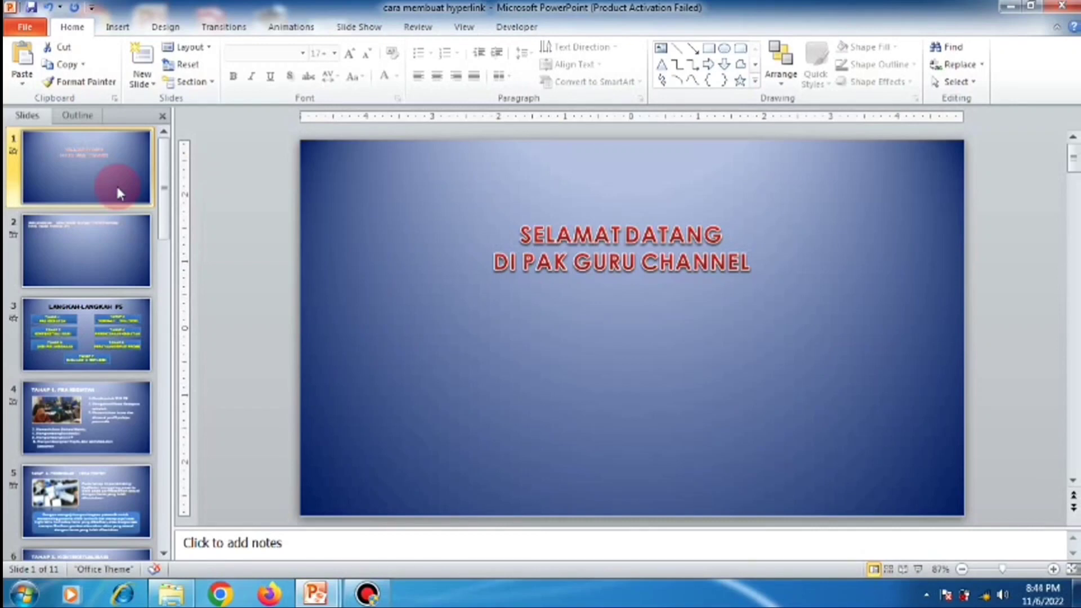
left_click(106, 232)
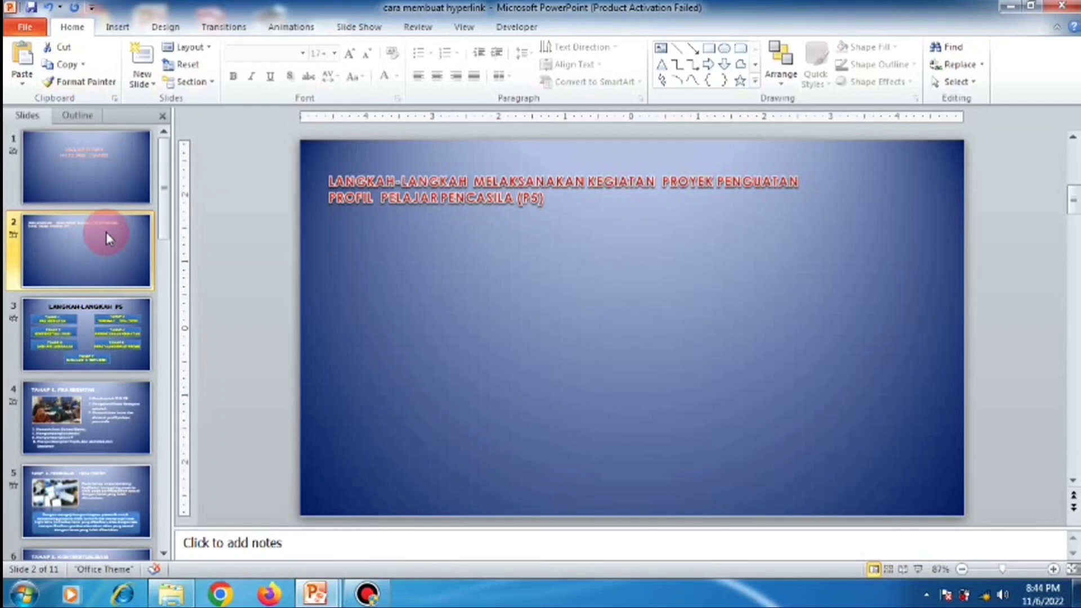
left_click(85, 334)
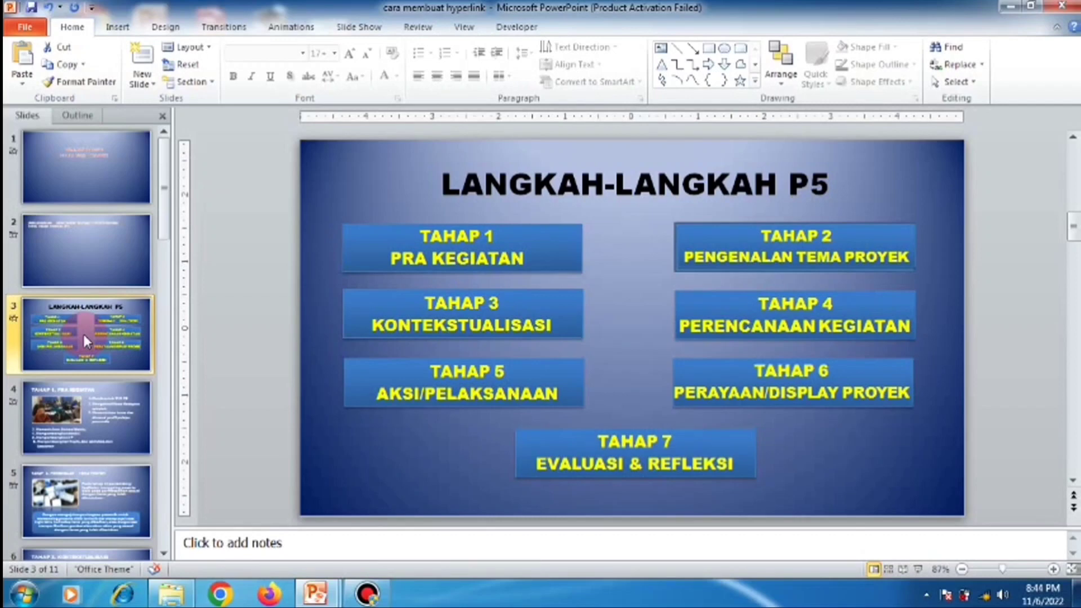
left_click(55, 420)
left_click(63, 500)
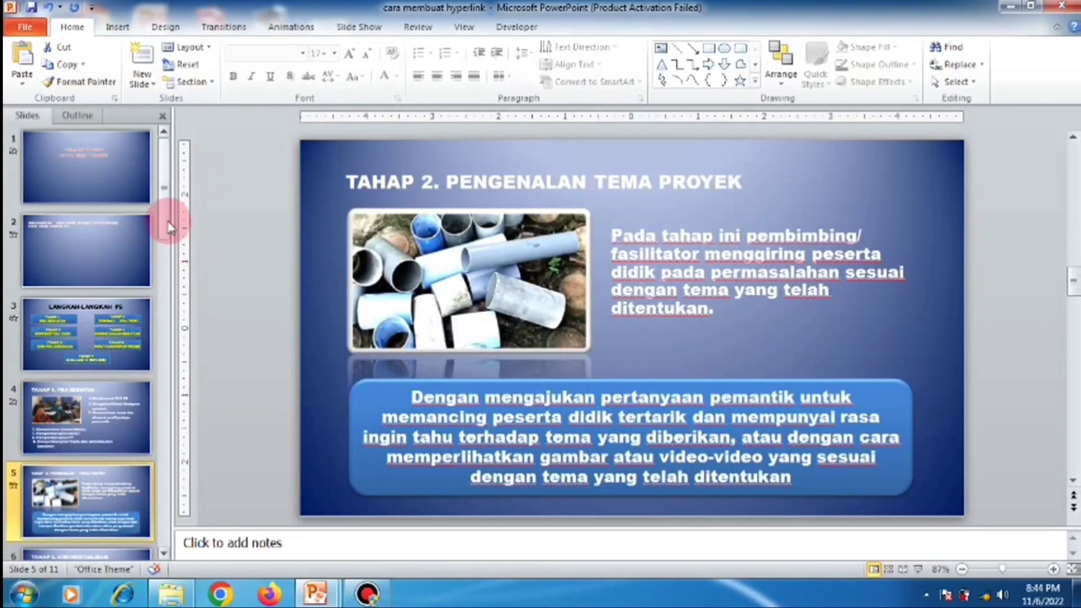
left_click_drag(168, 227, 164, 530)
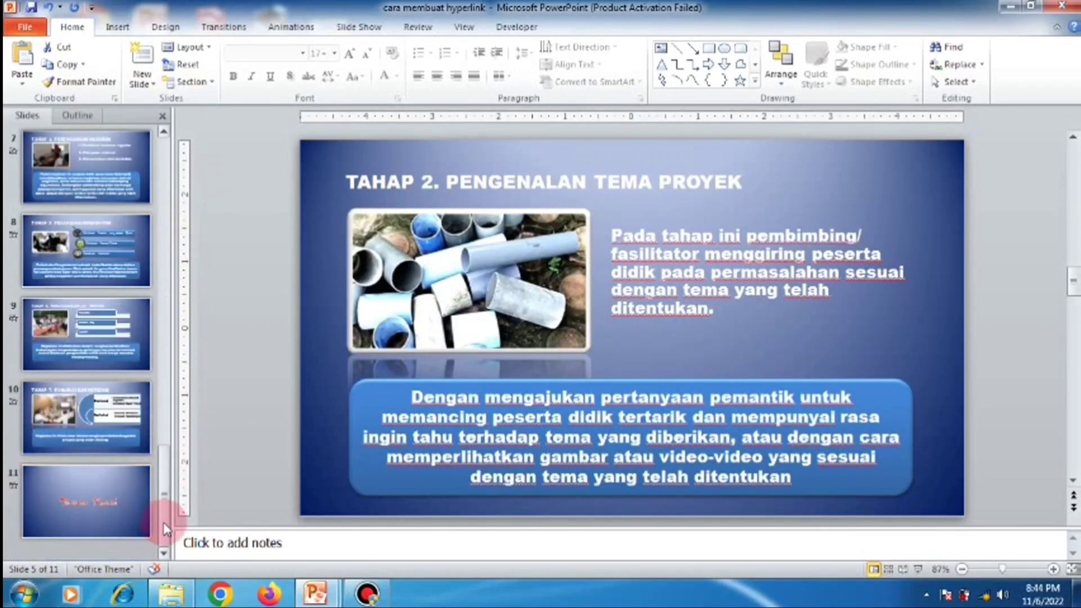
left_click(120, 416)
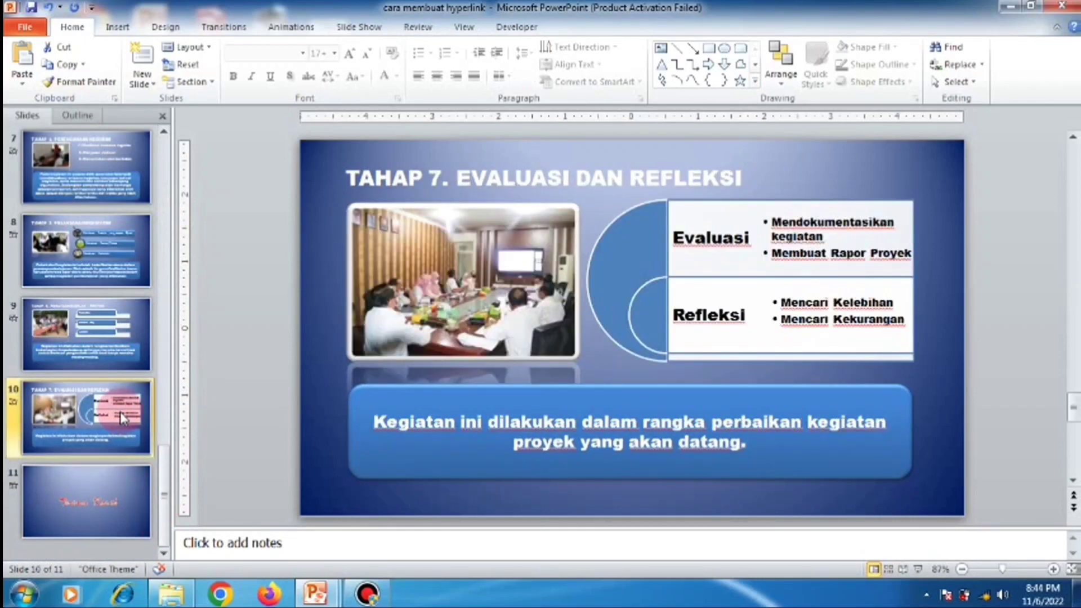
left_click(123, 507)
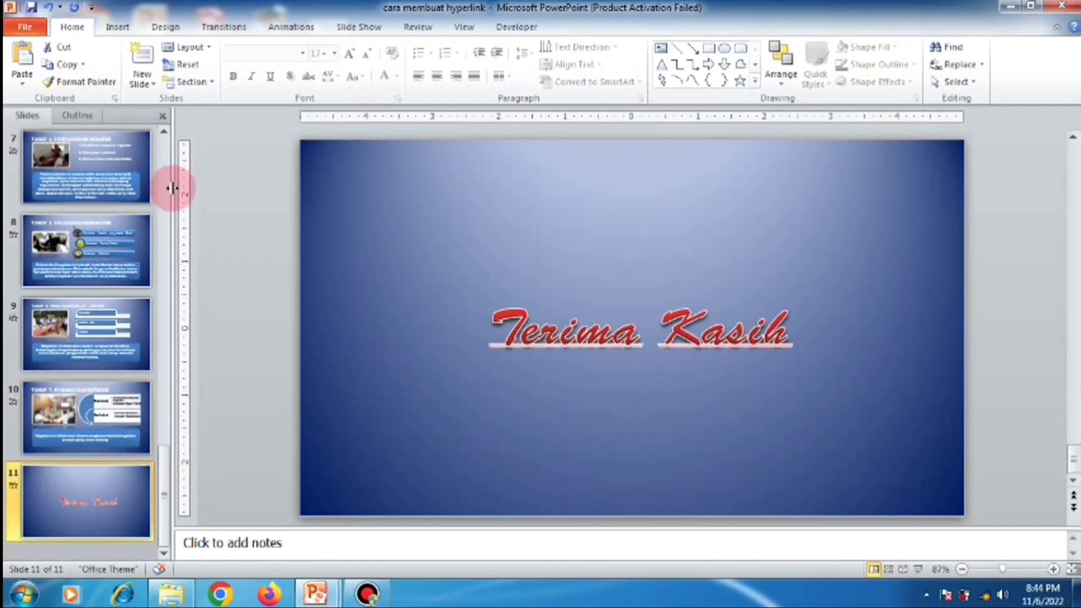
left_click_drag(187, 480, 165, 148)
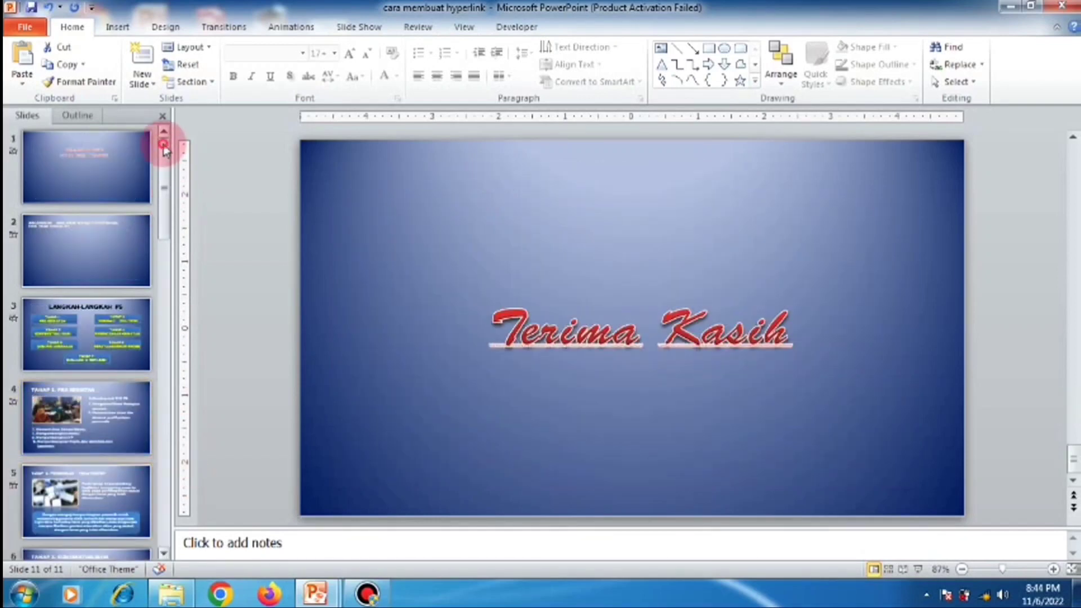
left_click(97, 309)
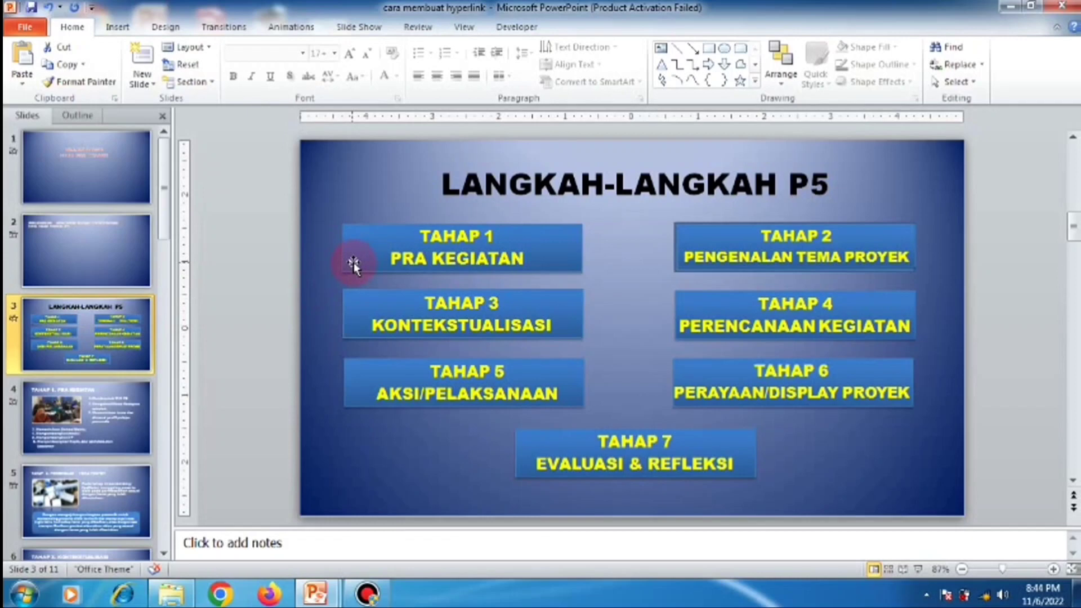
Switch to slide 2 and pick the Rectangle from the Insert Shapes gallery
left_click(265, 256)
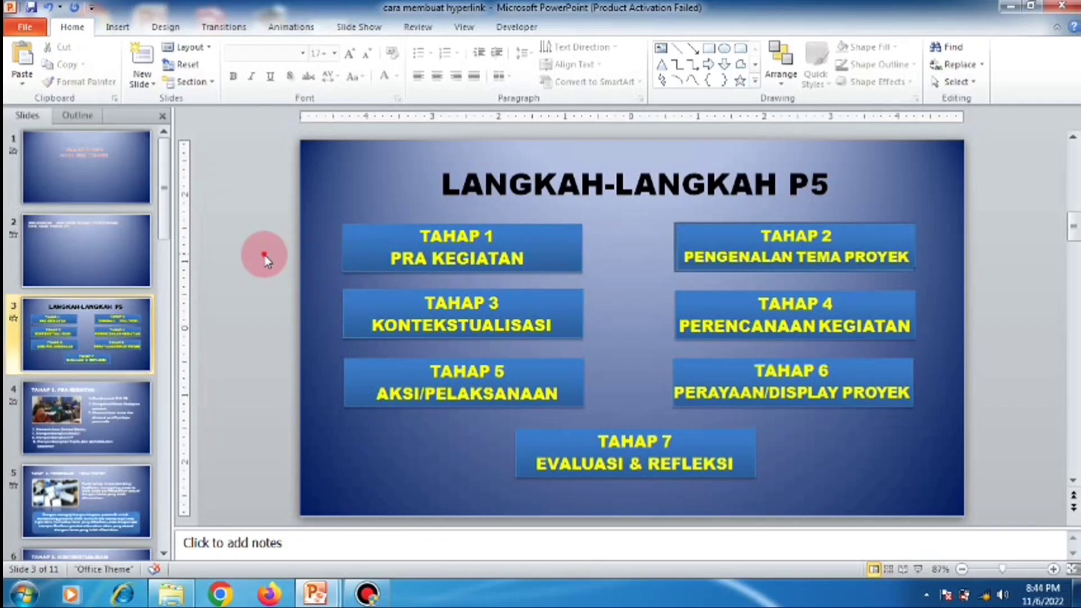
left_click(135, 258)
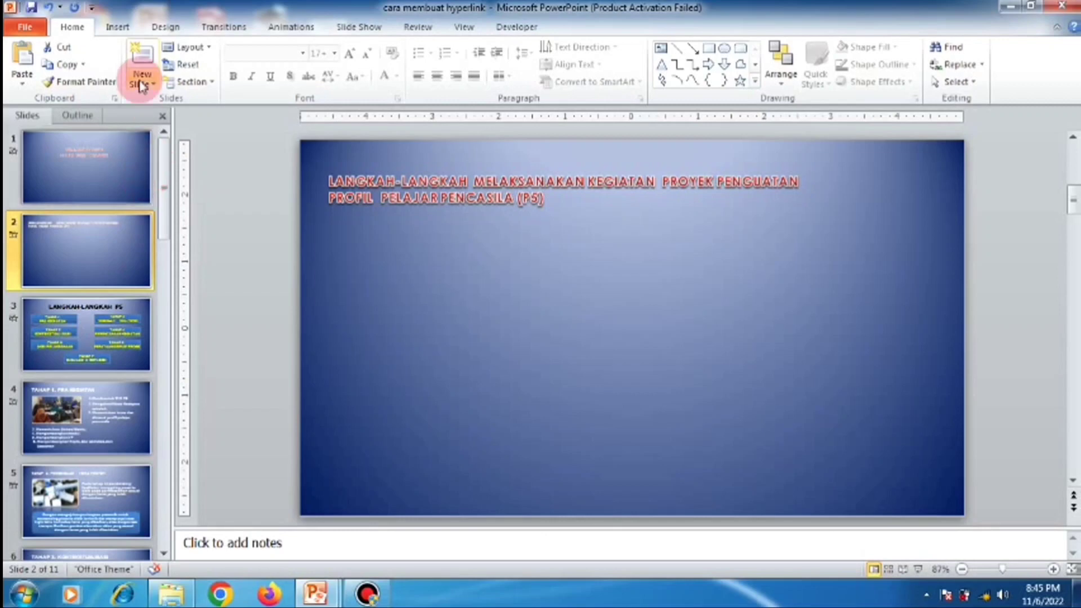
left_click(127, 34)
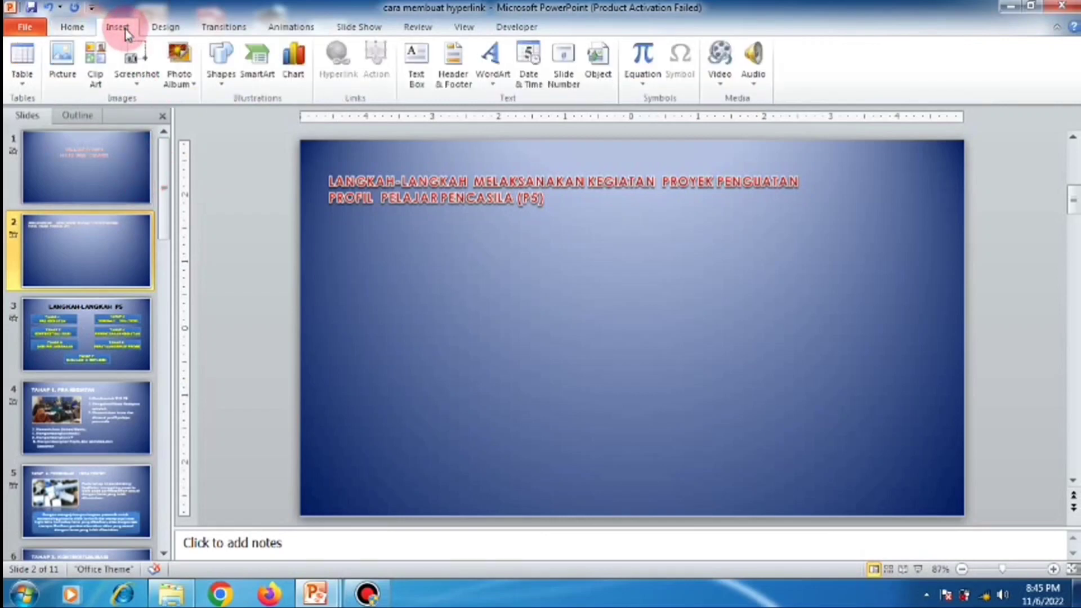
left_click(222, 82)
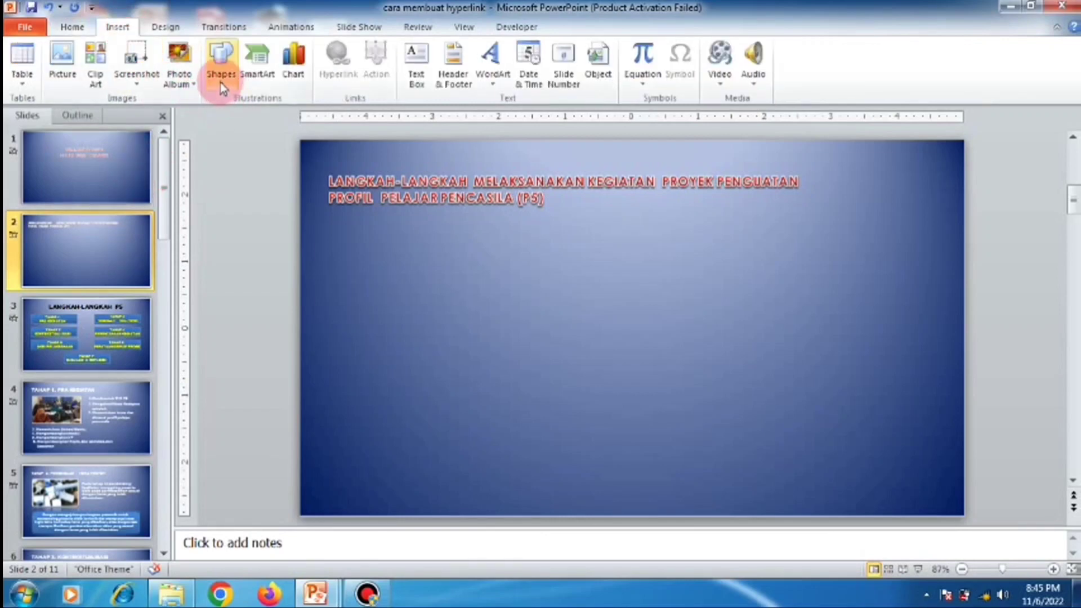
left_click(221, 82)
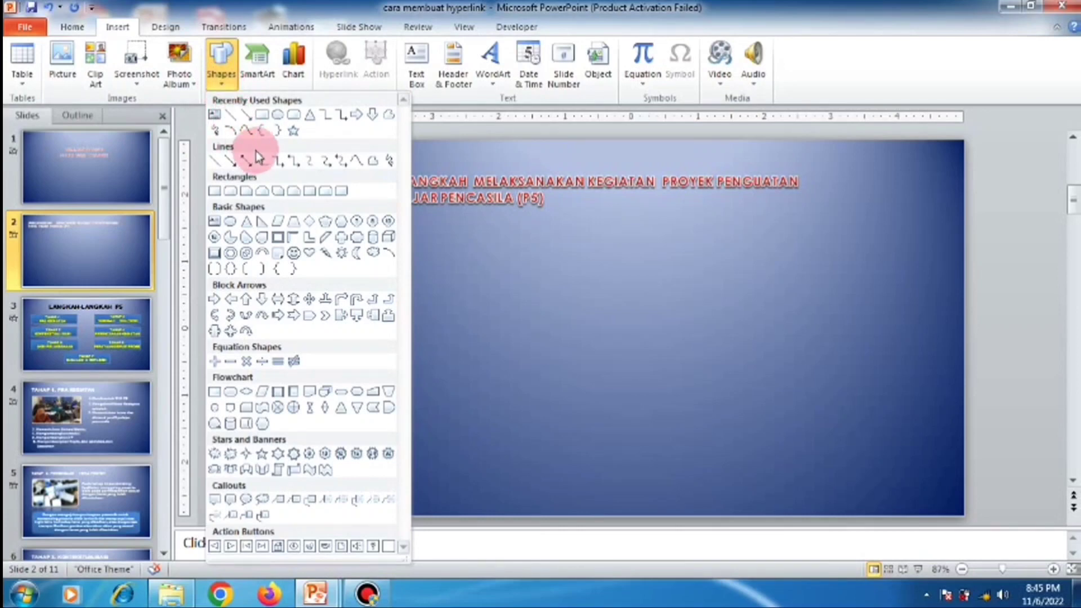
left_click(262, 114)
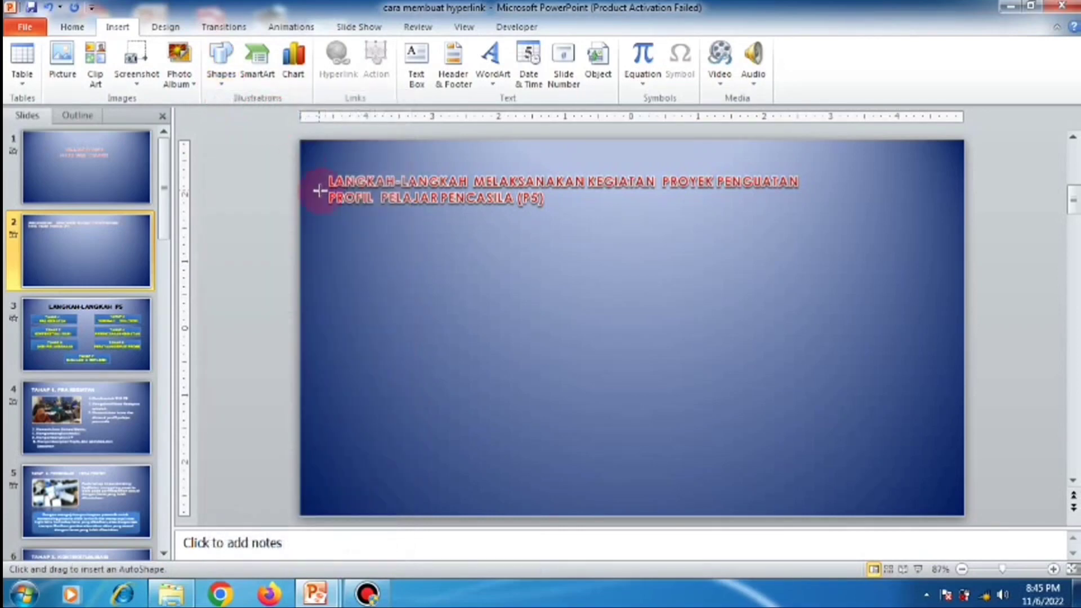
Draw a long thin rectangle under slide 2's title, checking slide 3's buttons for reference
mouse_move(350, 239)
left_mouse_down()
mouse_move(483, 271)
mouse_move(538, 261)
left_mouse_up()
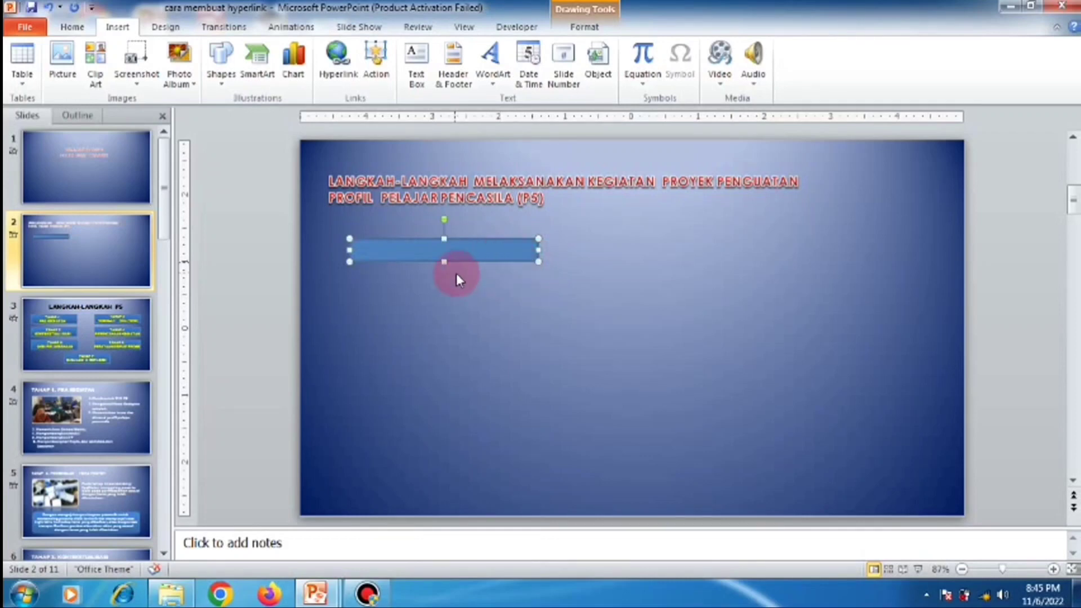
left_click(131, 367)
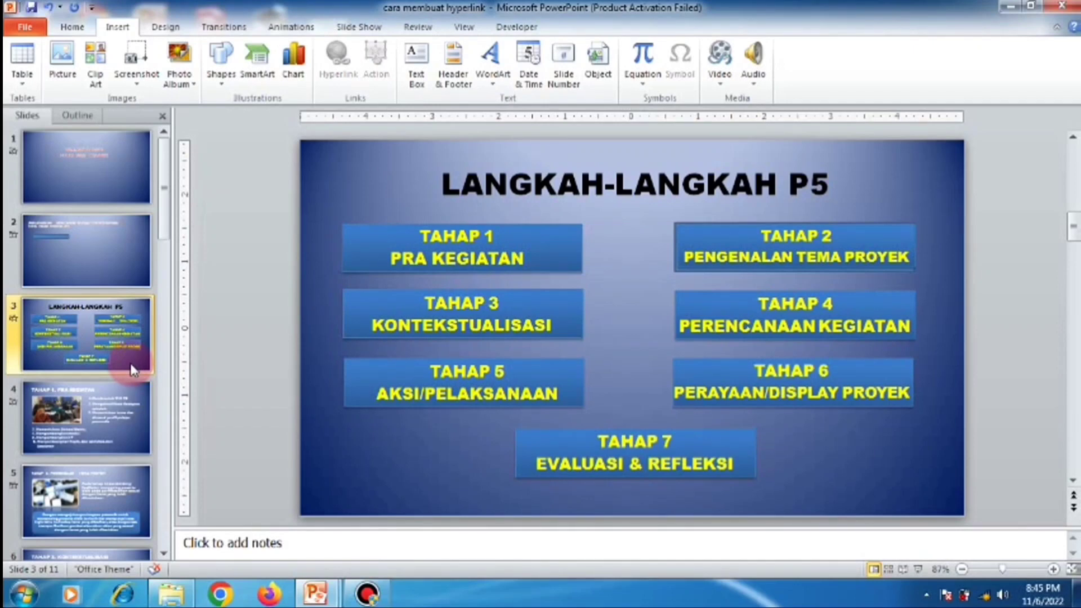
left_click(55, 238)
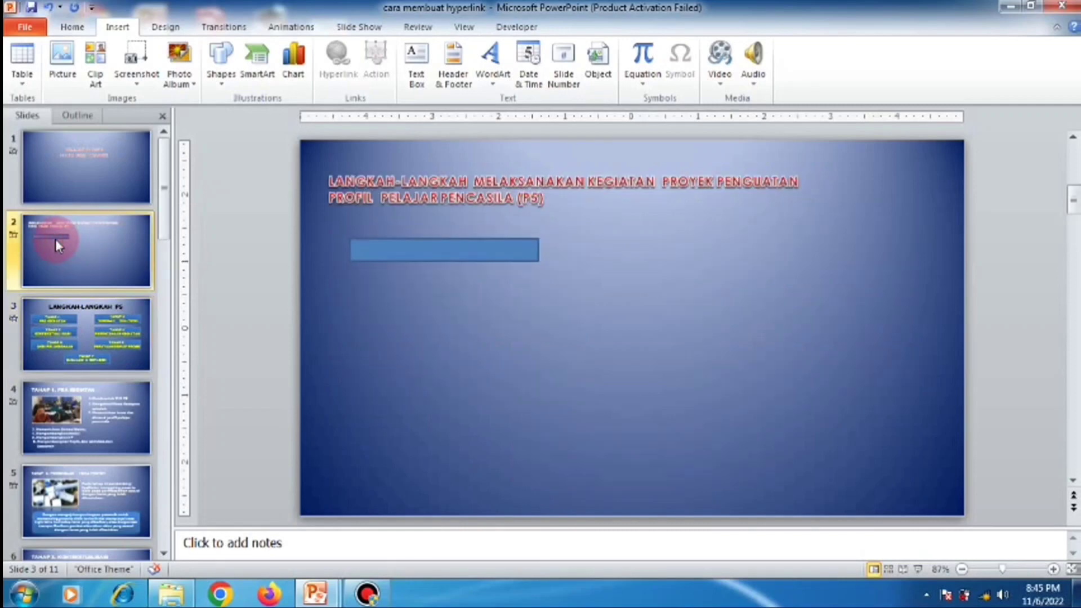
Type 'PRA KEGIATAN' inside the blue rectangle
double_click(362, 254)
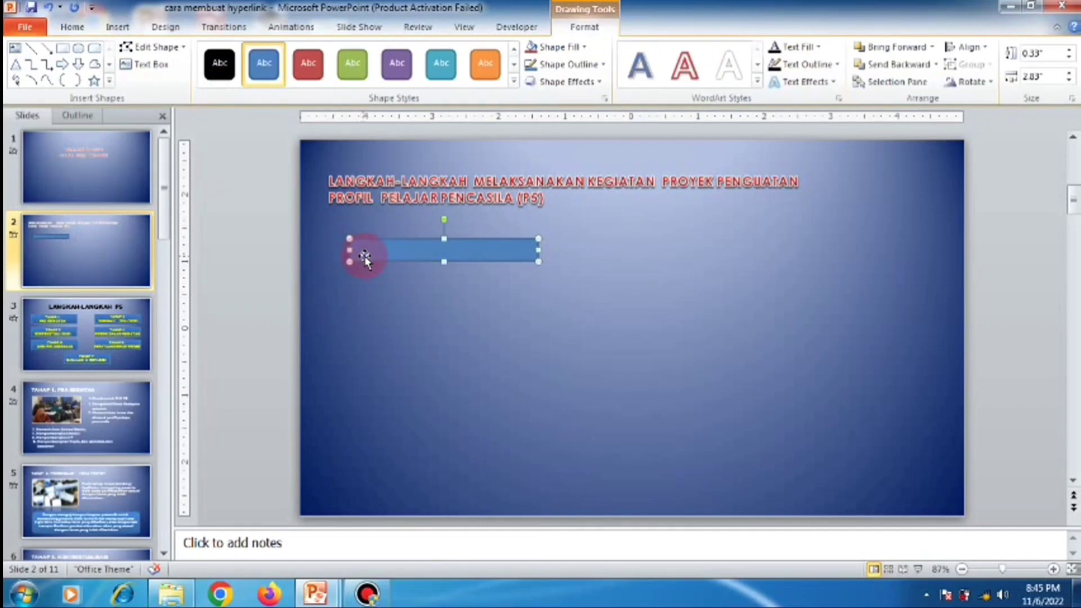
type("pra")
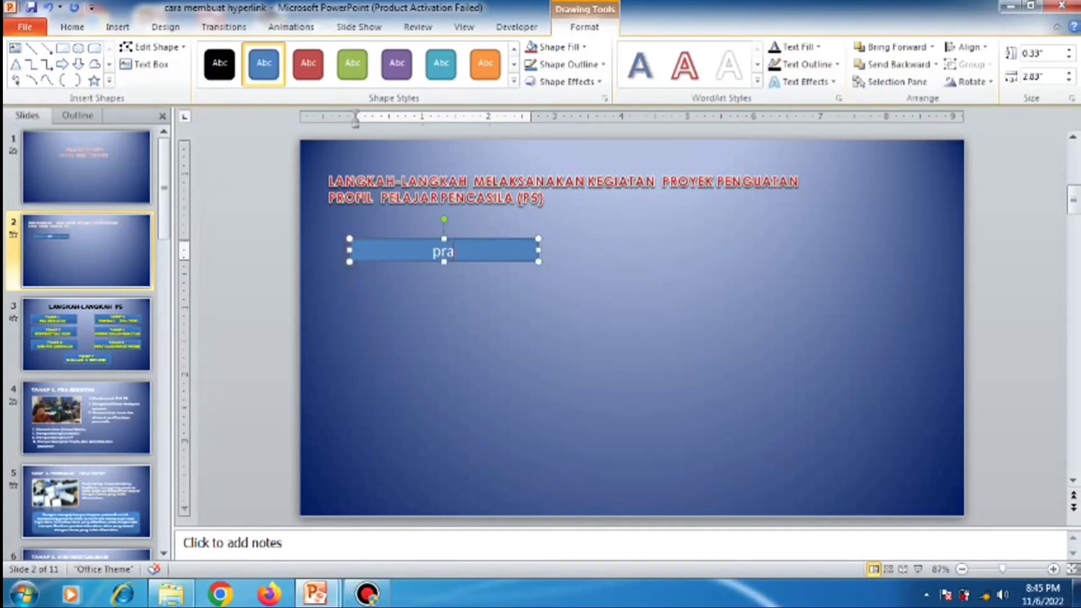
key("BackSpace")
key("BackSpace")
key("BackSpace")
type("0")
key("BackSpace")
type("pra")
key("BackSpace")
key("BackSpace")
key("BackSpace")
type("PRA KE")
type("GIATAN")
left_click(347, 240)
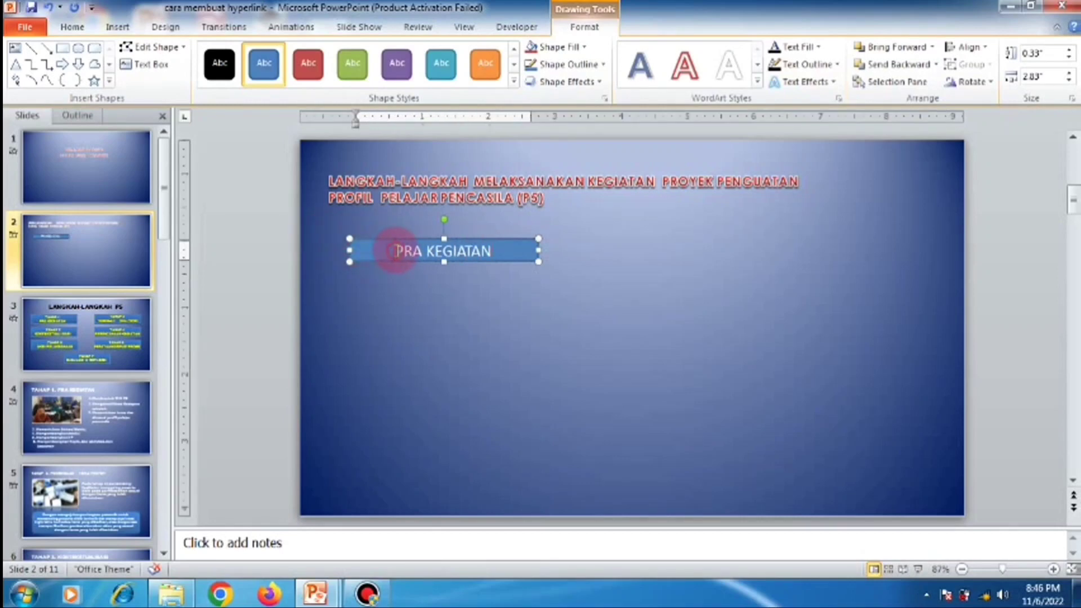
Add 'TAHAP 1' on its own line above 'PRA KEGIATAN'
left_click(394, 251)
type("TAHA")
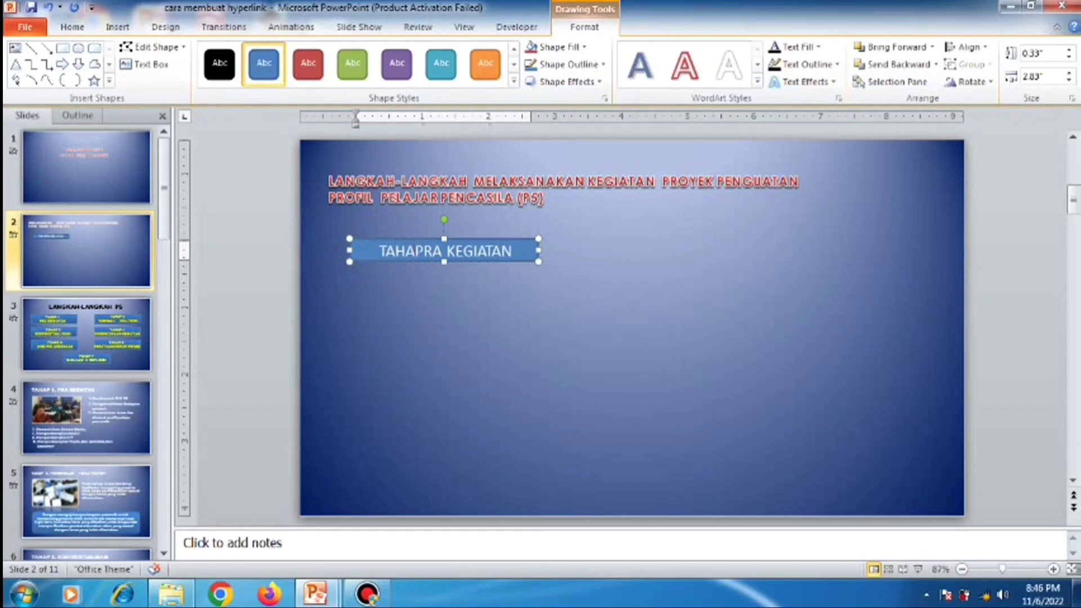
type("P 1")
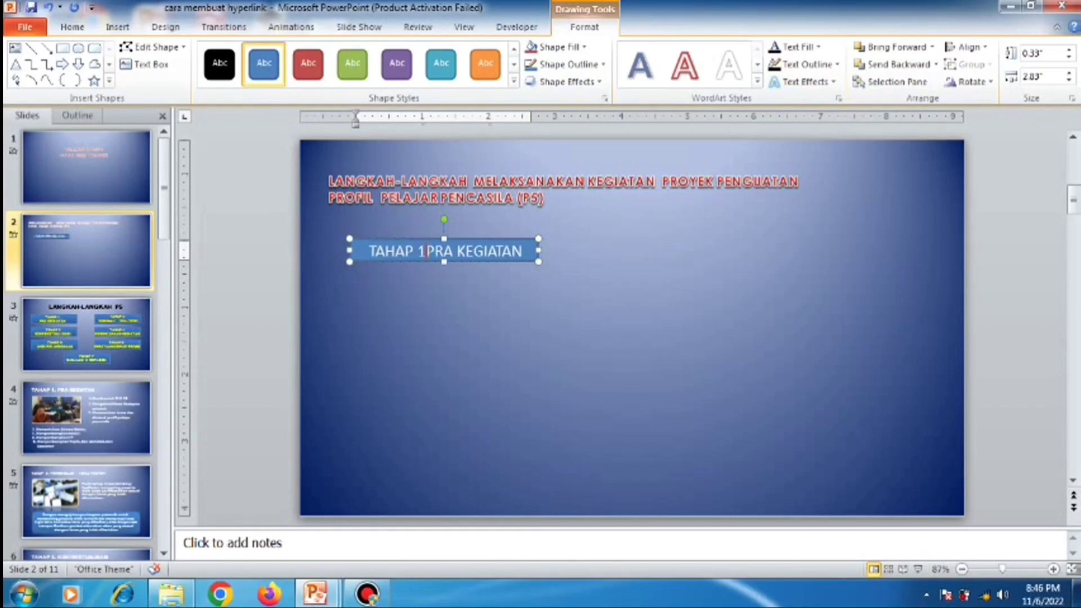
key("Return")
left_click(475, 256)
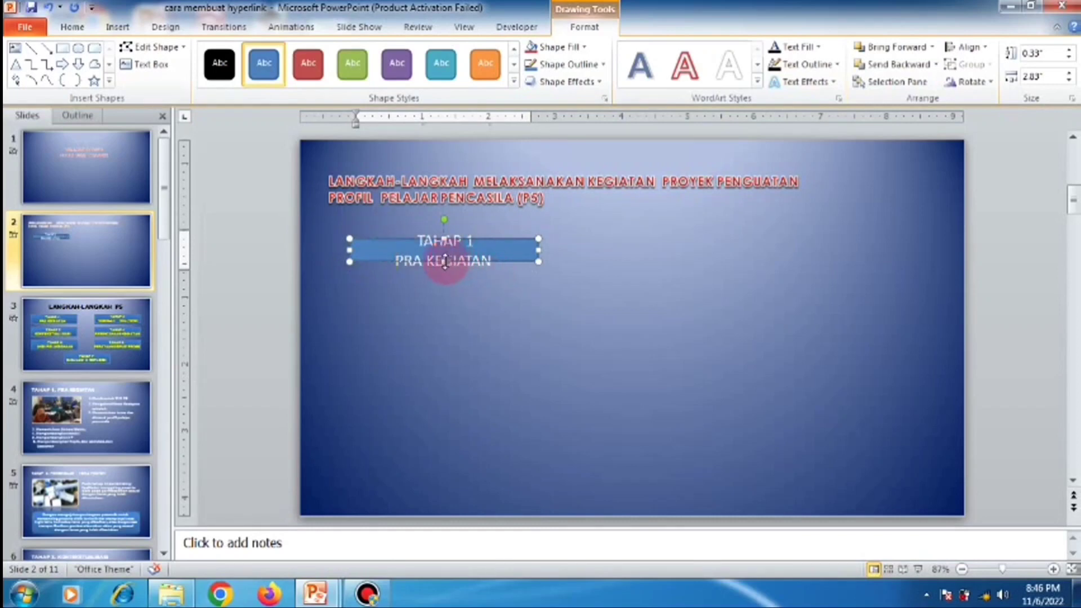
Stretch the TAHAP 1 box to 0.58" by 2.83" so both text lines fit
left_click_drag(445, 261, 445, 278)
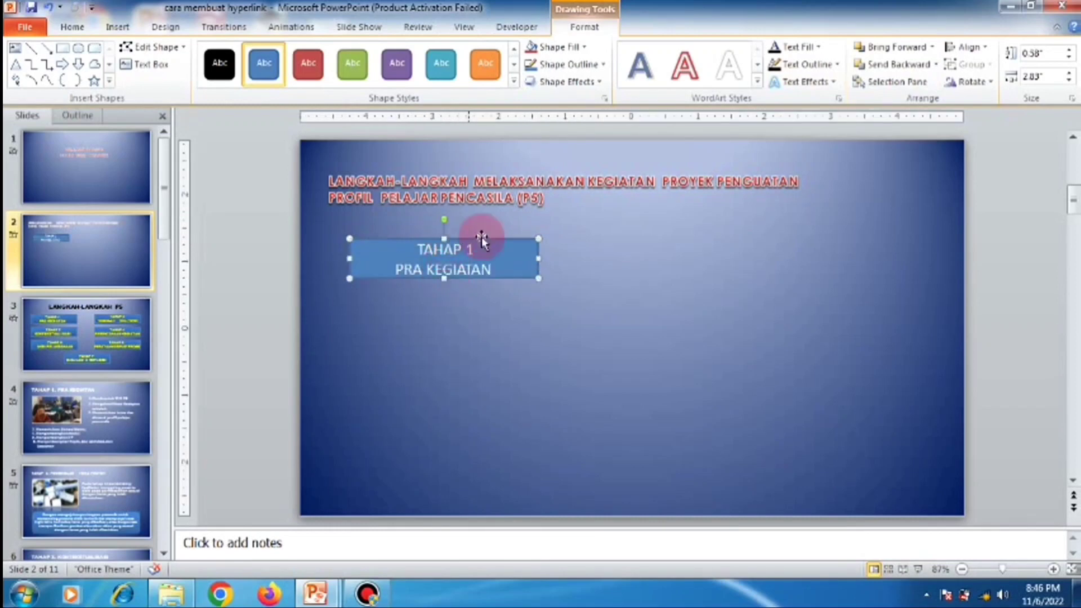
left_click(498, 230)
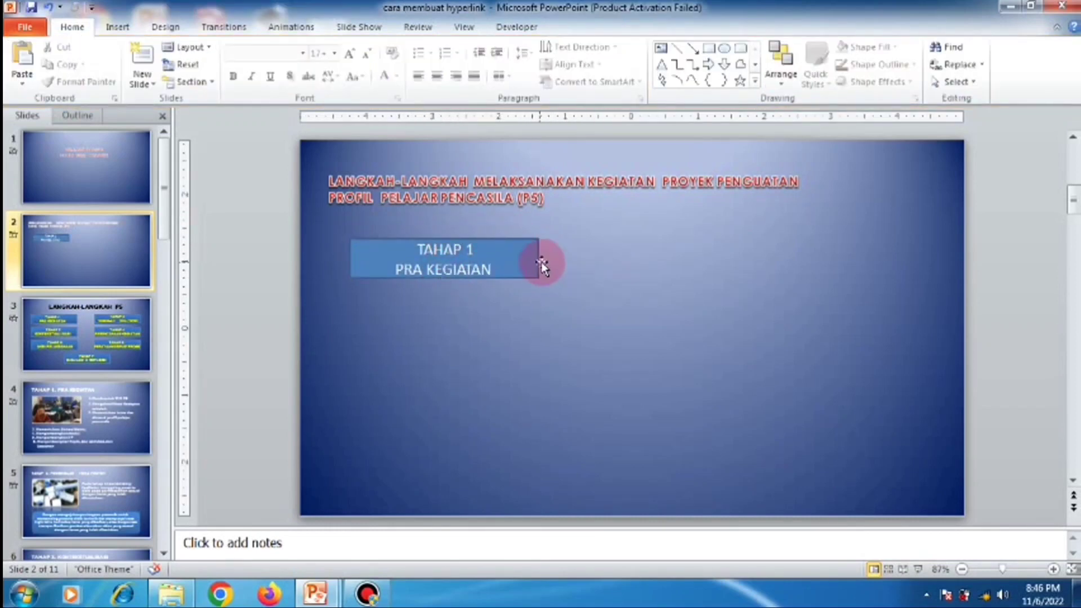
left_click(508, 265)
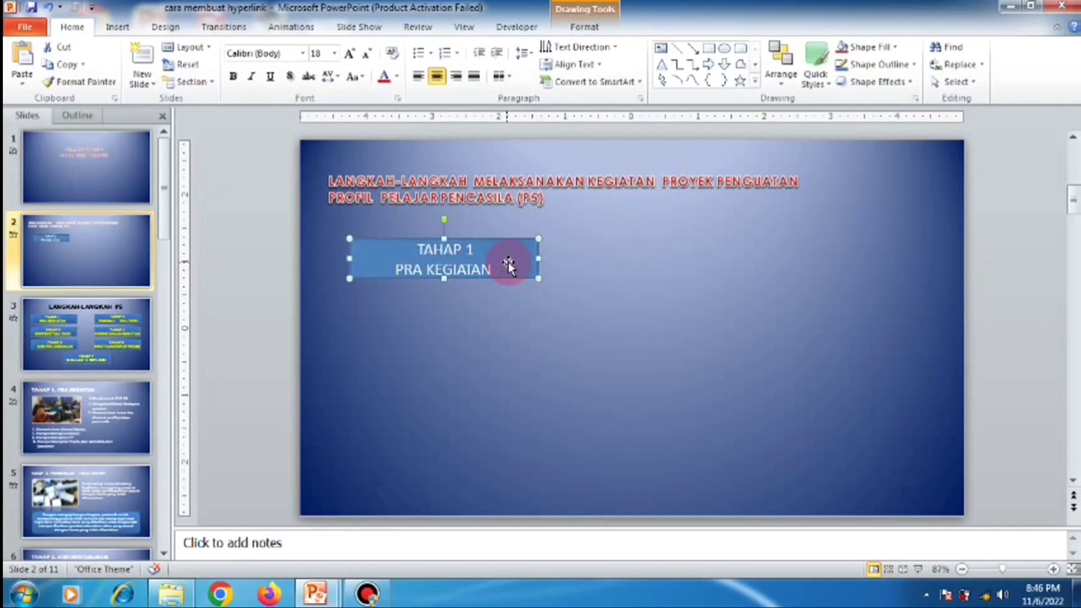
double_click(508, 263)
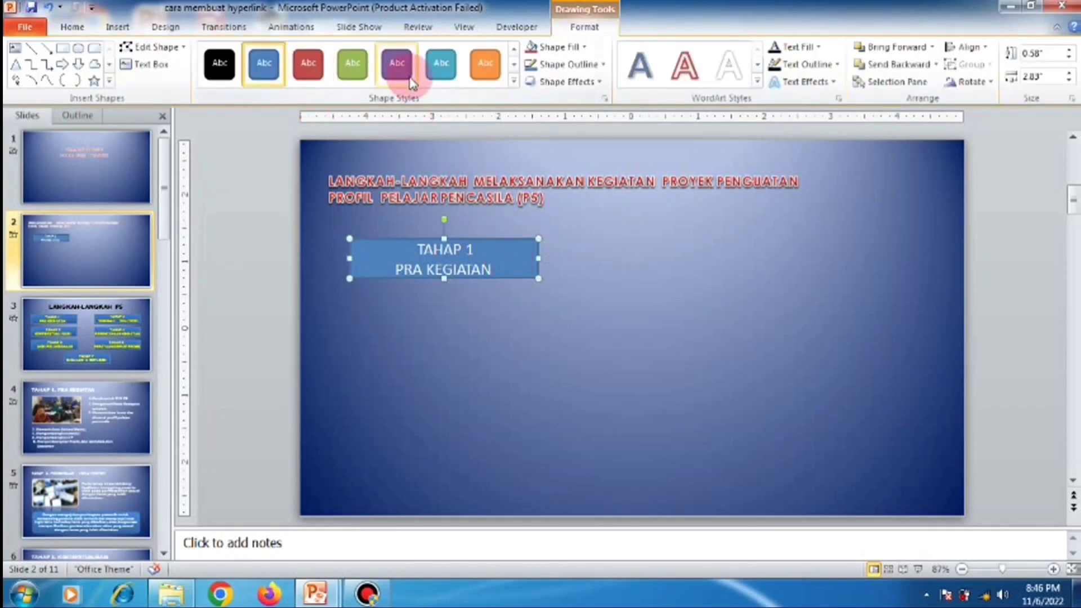
Apply the Moderate Effect – Blue, Accent 1 shape style to the TAHAP 1 box
left_click(514, 82)
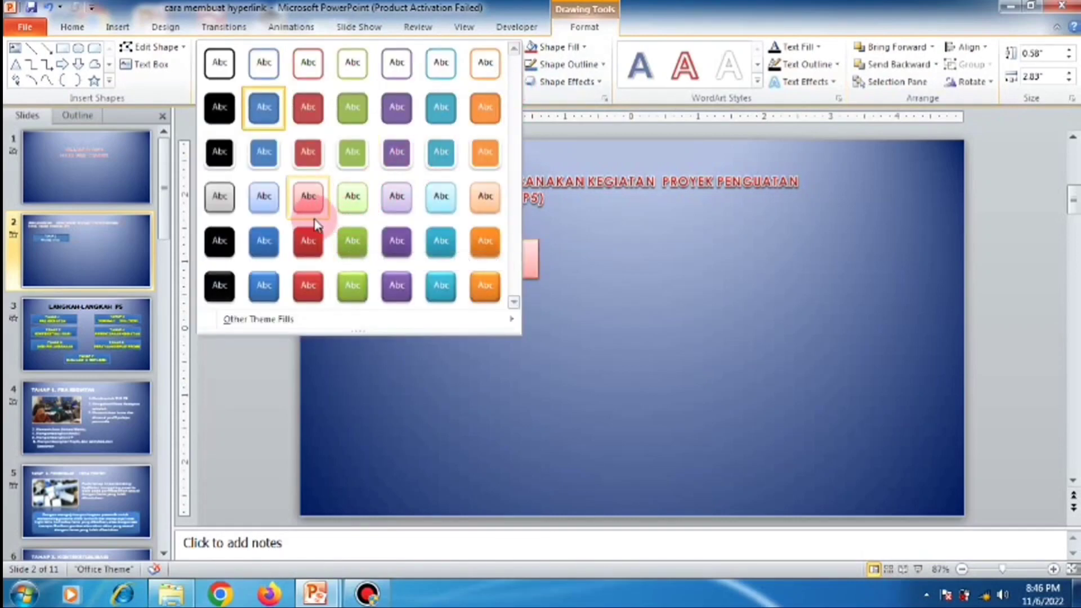
left_click(267, 241)
left_click(449, 317)
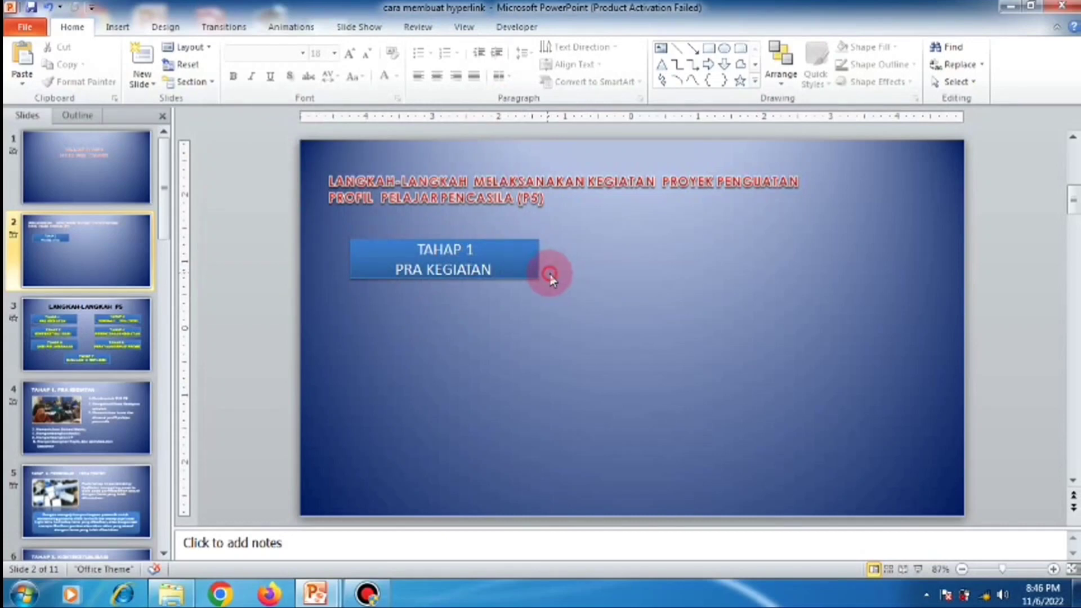
Nudge the TAHAP 1 box slightly to the left
left_click_drag(505, 245, 485, 244)
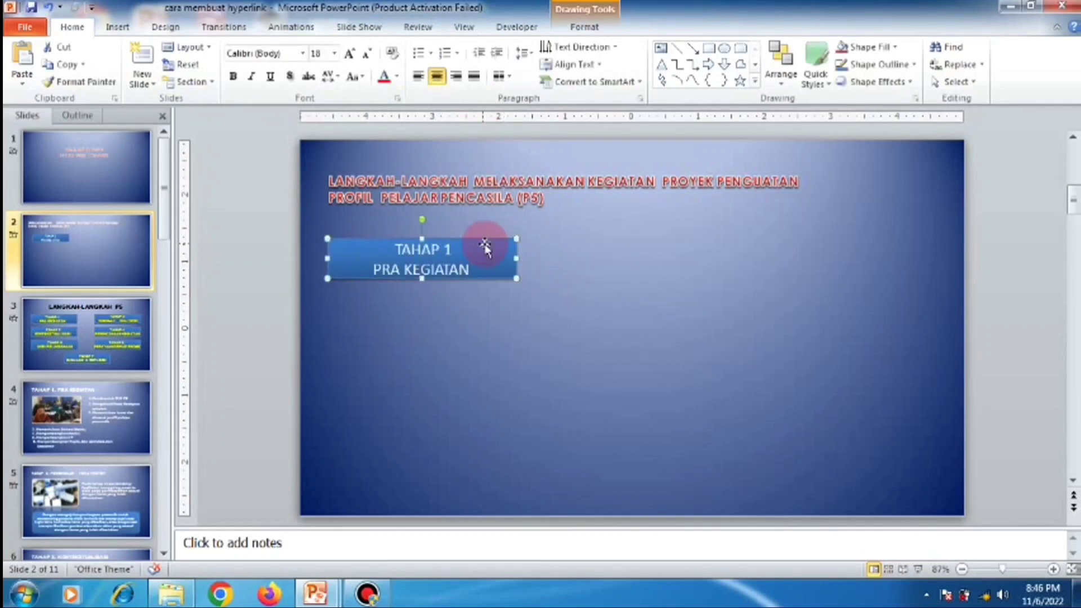
left_click(535, 303)
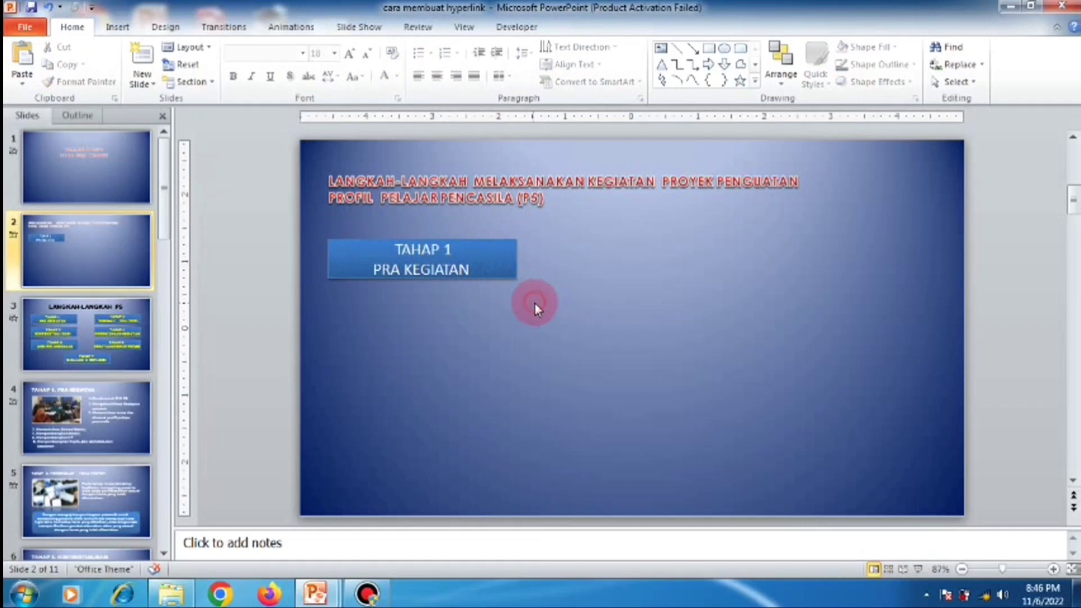
left_click(511, 276)
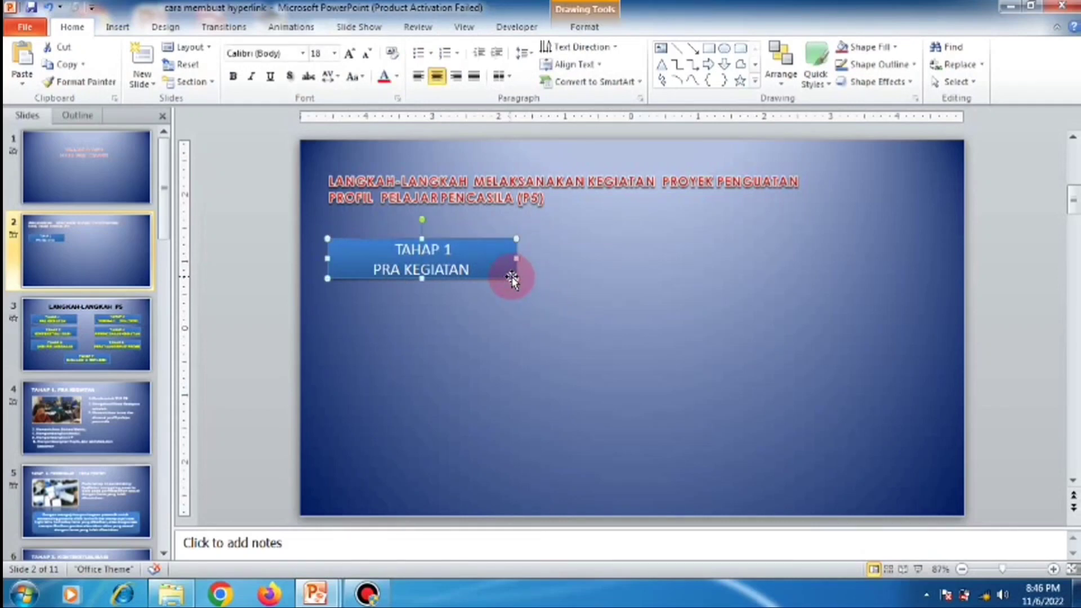
Paste three copies of the box below it to complete a left column of four
left_click(467, 349)
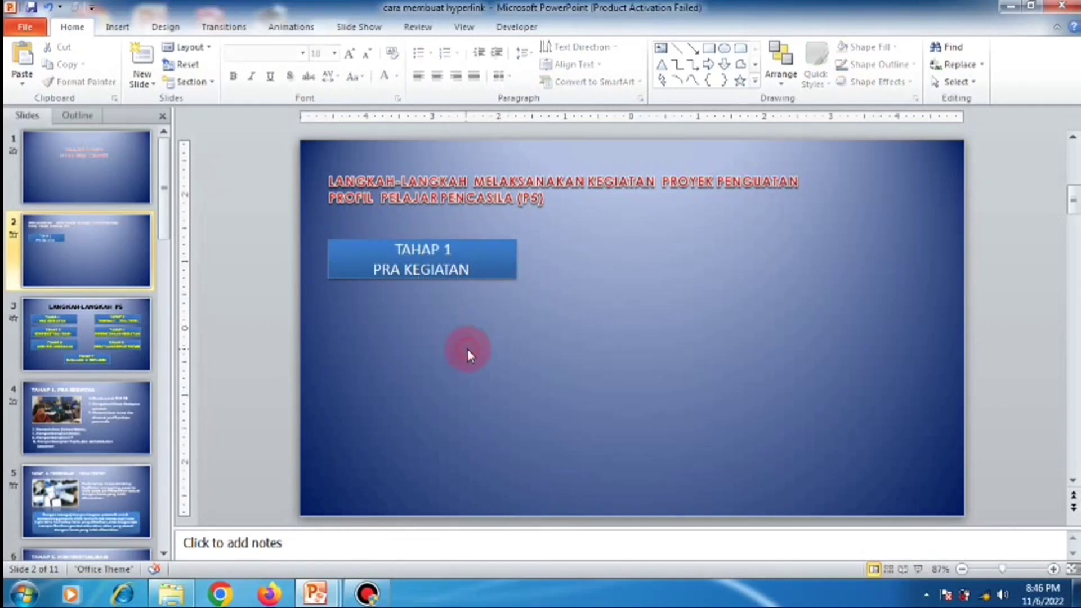
key("ctrl+v")
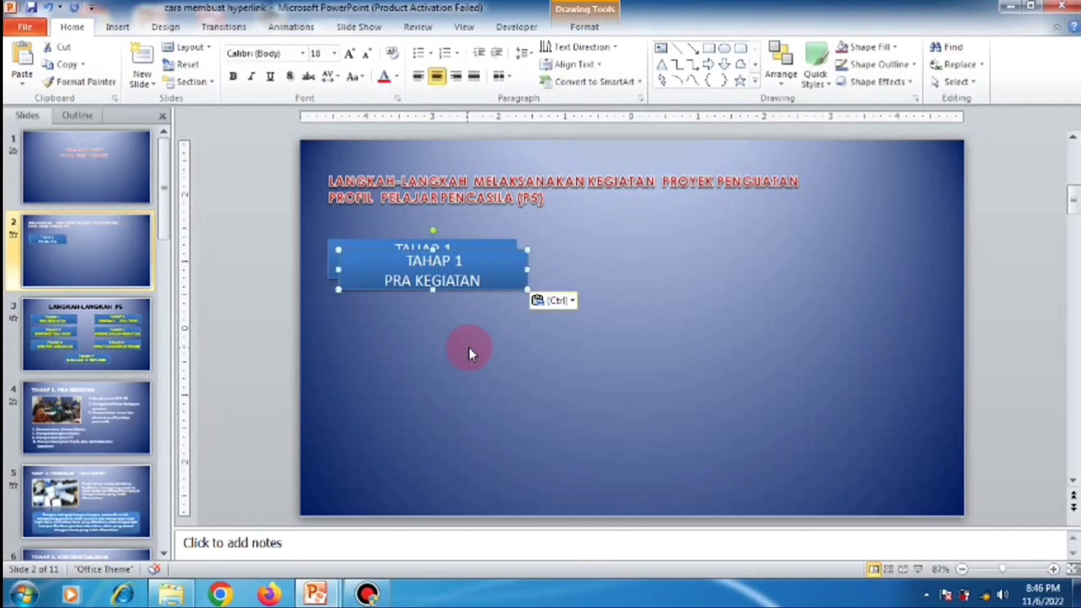
left_click_drag(506, 256, 495, 294)
left_click(564, 304)
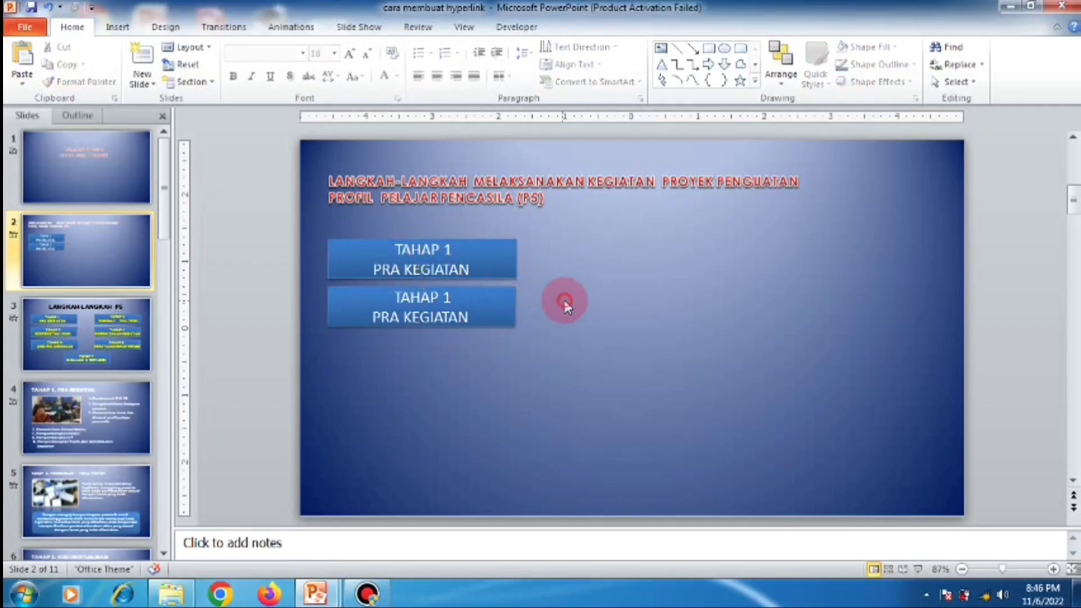
key("ctrl+v")
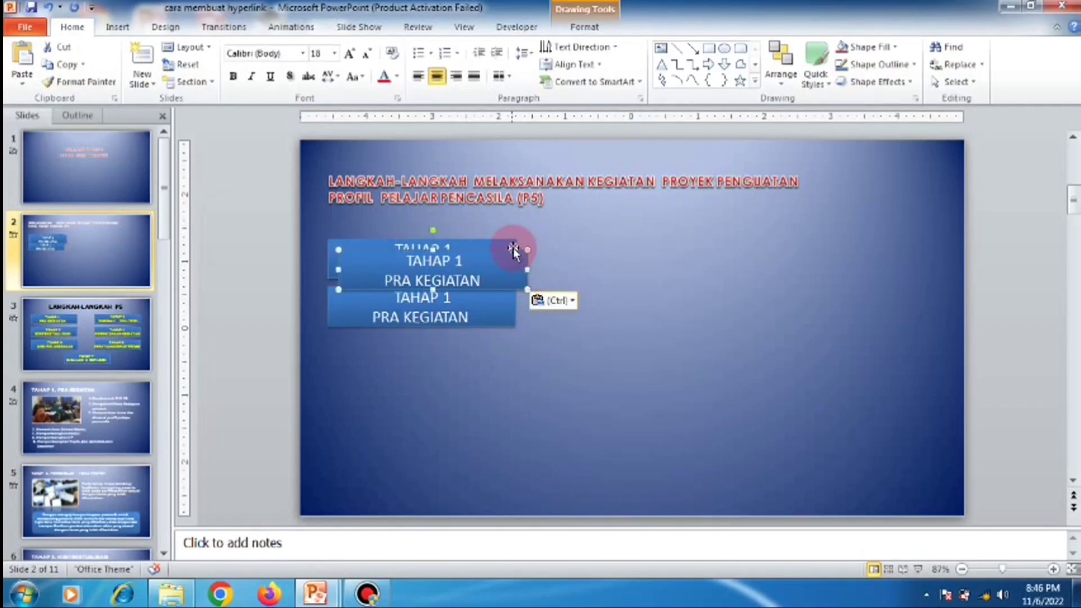
left_click_drag(513, 252, 498, 339)
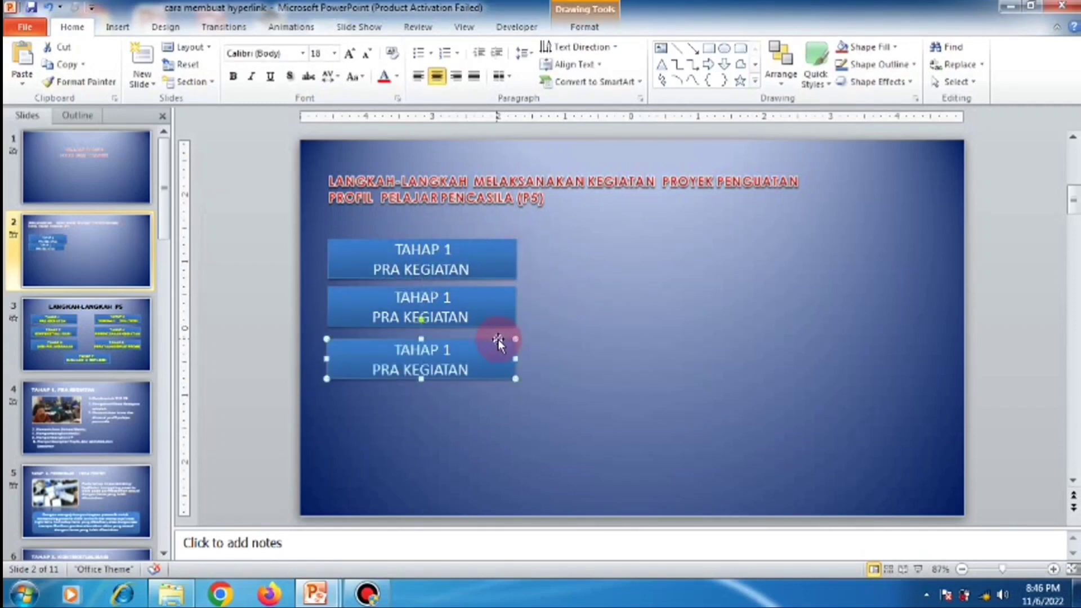
left_click(564, 345)
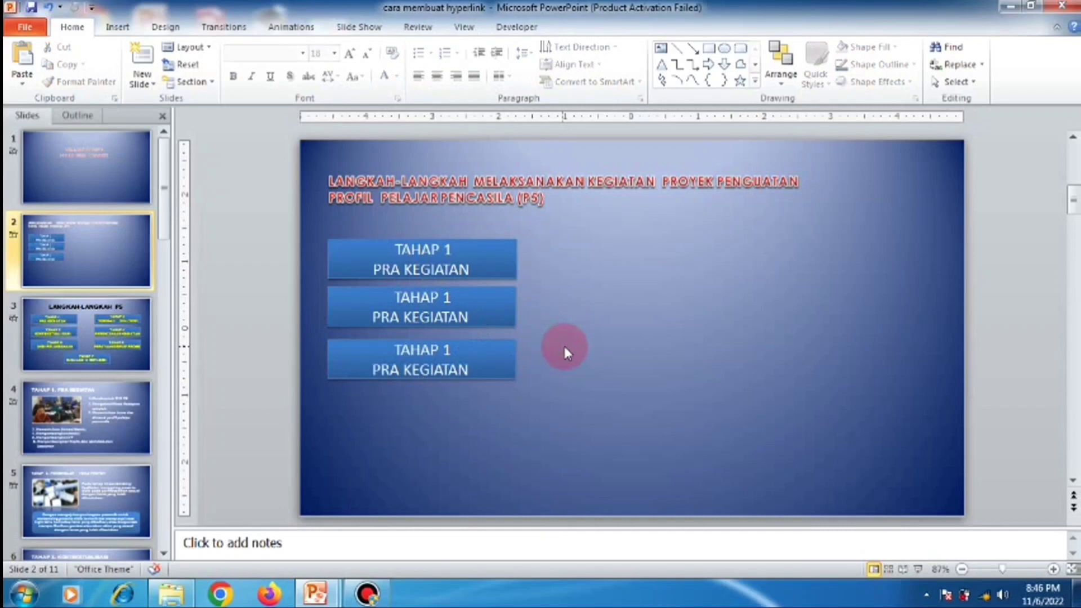
key("ctrl+v")
left_click_drag(526, 279, 525, 422)
left_click(600, 374)
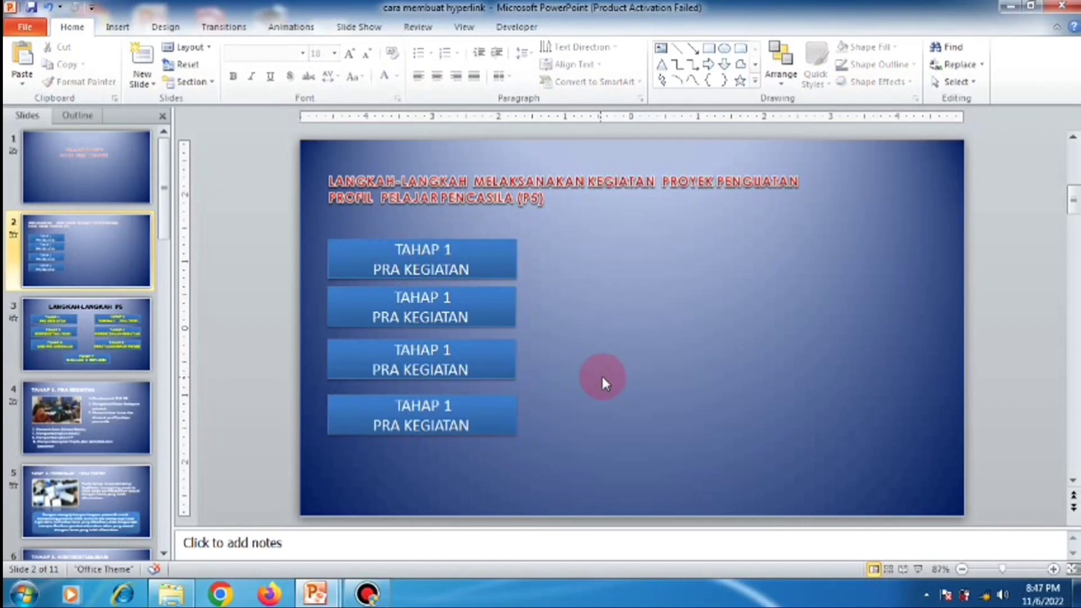
Paste four more copies into a right column, then select the left column's four boxes
key("ctrl+v")
mouse_move(488, 263)
left_mouse_down()
mouse_move(590, 268)
mouse_move(689, 248)
left_mouse_up()
left_click(663, 350)
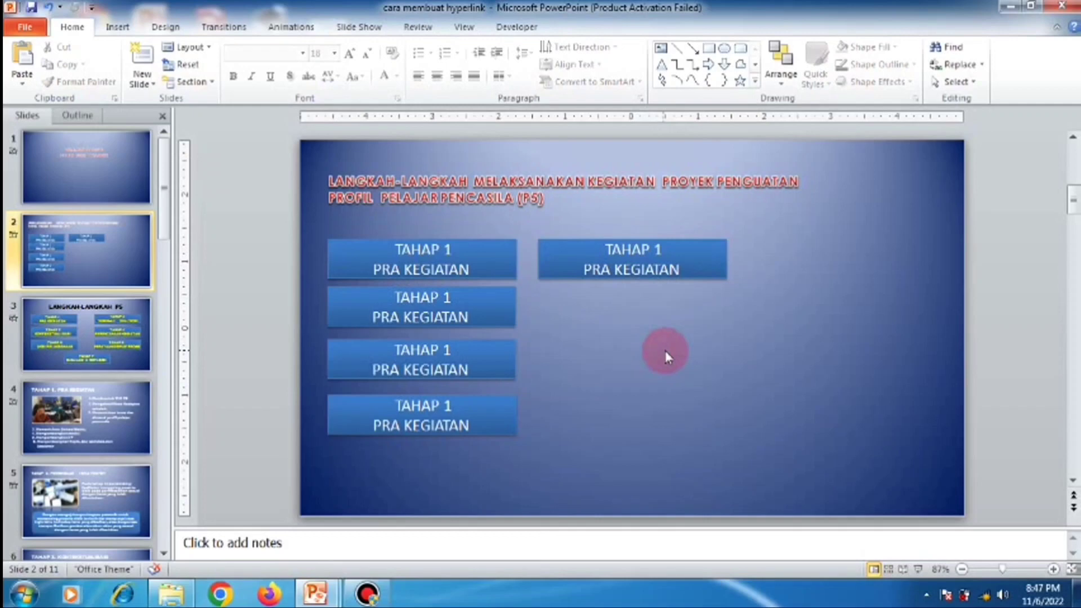
key("ctrl+v")
mouse_move(507, 278)
left_mouse_down()
mouse_move(601, 321)
mouse_move(705, 313)
left_mouse_up()
left_click(713, 385)
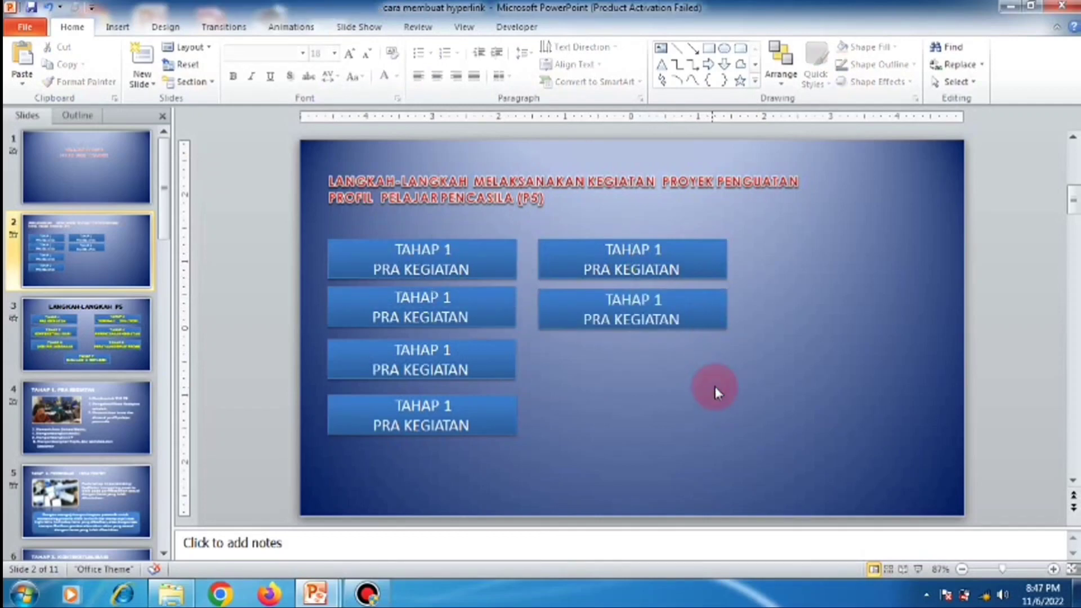
key("ctrl+v")
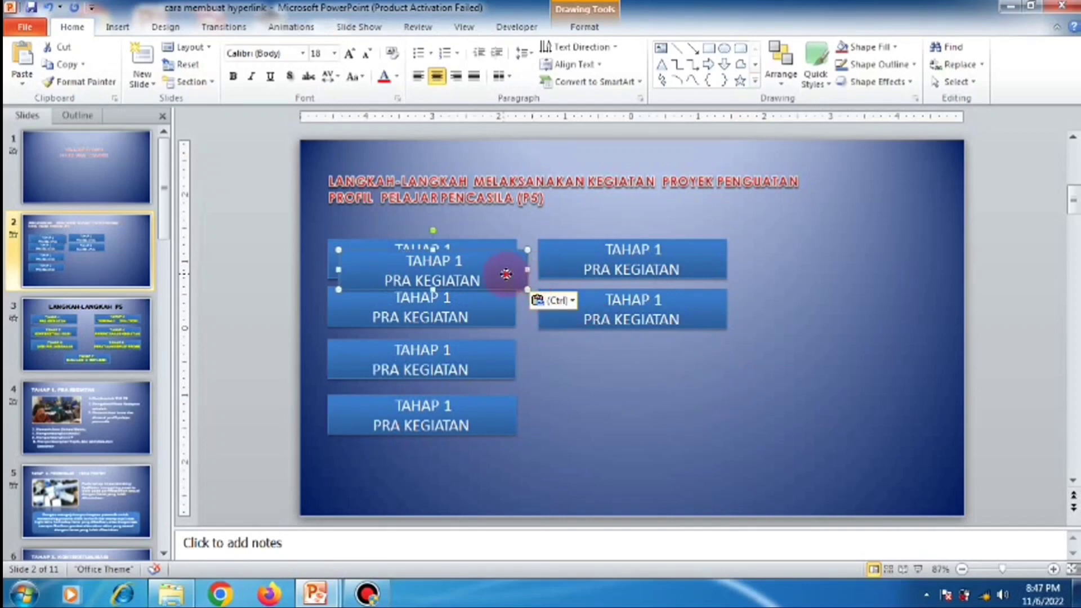
left_click_drag(500, 271, 701, 360)
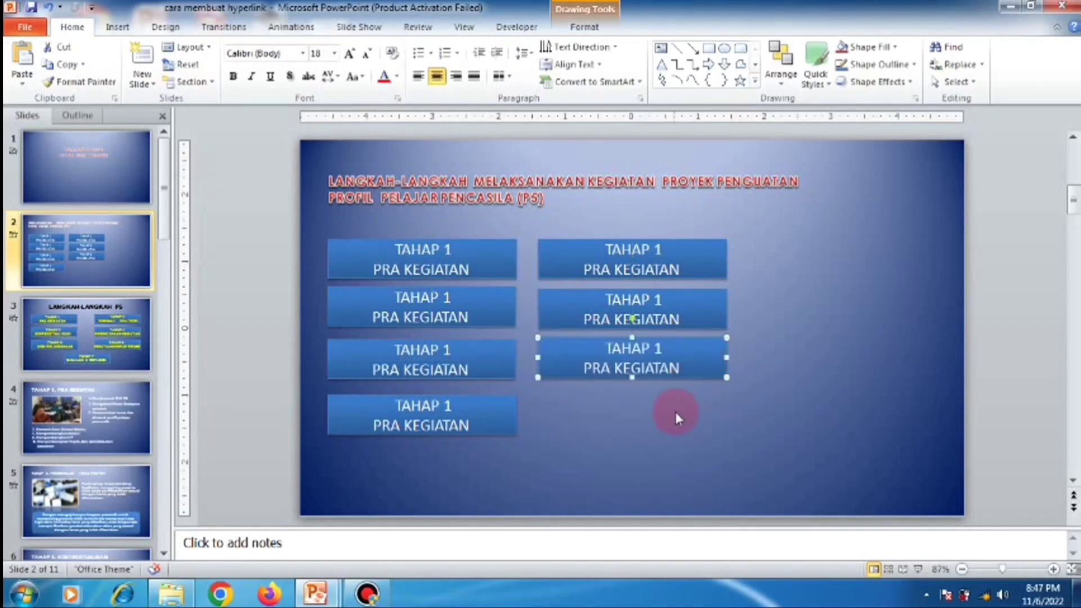
left_click(676, 415)
key("ctrl+v")
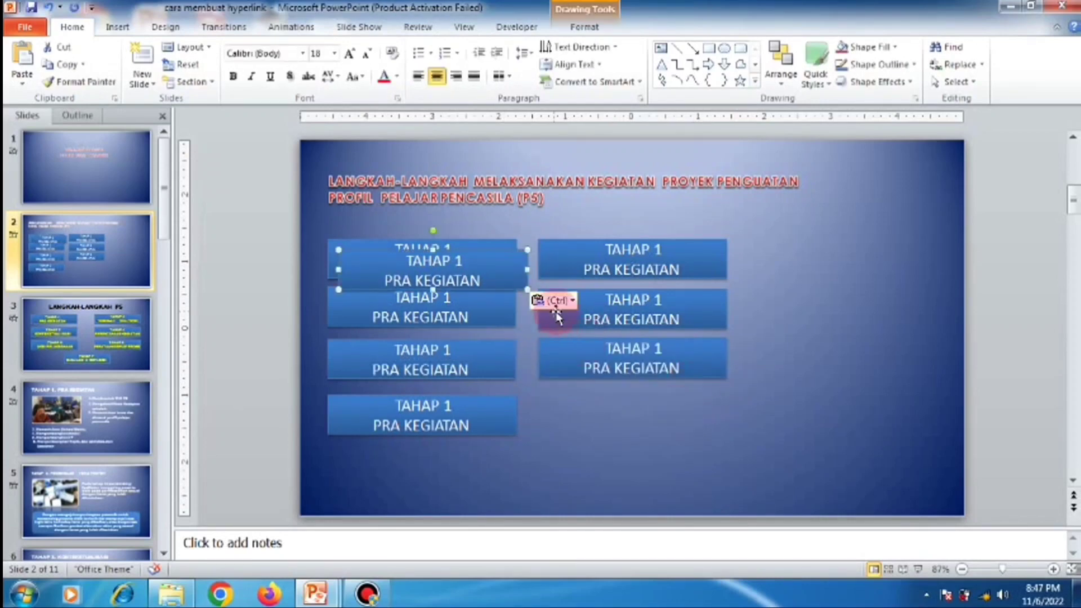
mouse_move(521, 275)
left_mouse_down()
mouse_move(680, 432)
mouse_move(721, 427)
left_mouse_up()
left_click(784, 416)
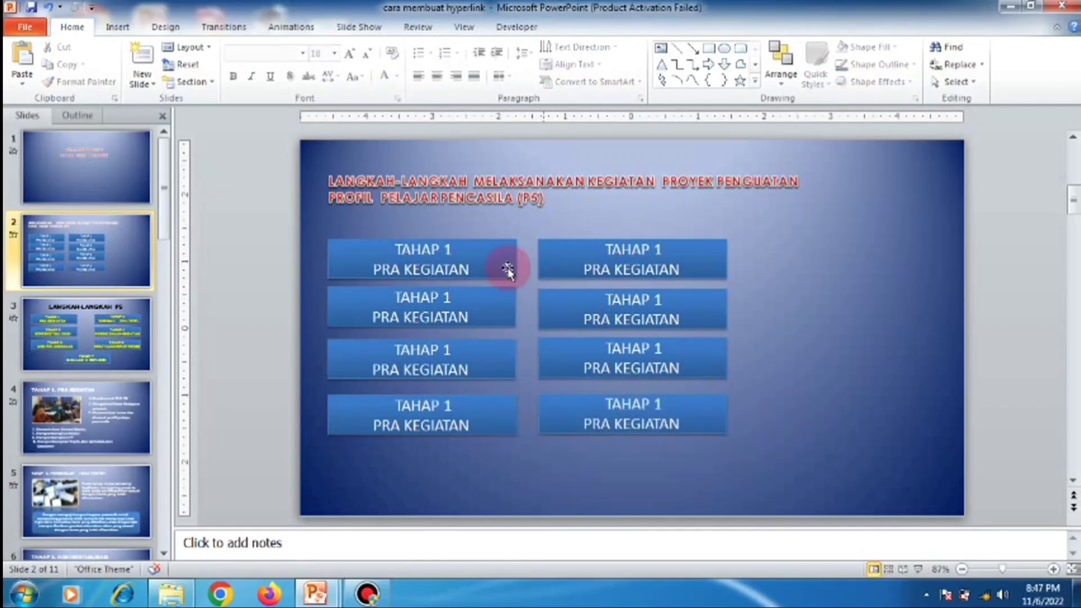
left_click_drag(311, 224, 526, 484)
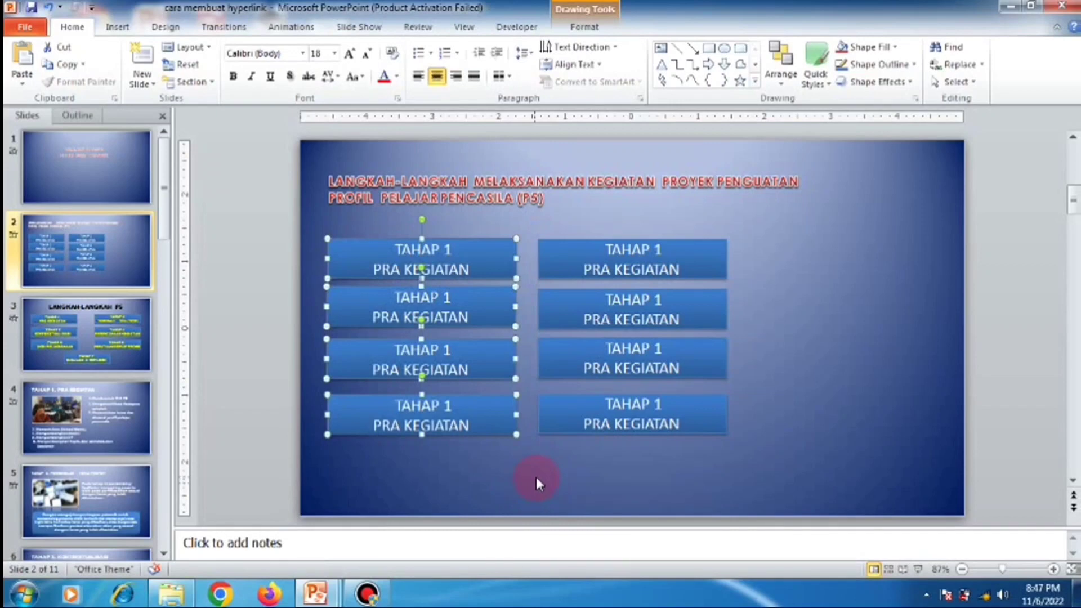
Apply Align Left and Distribute Vertically to the left column's four boxes
left_click(585, 27)
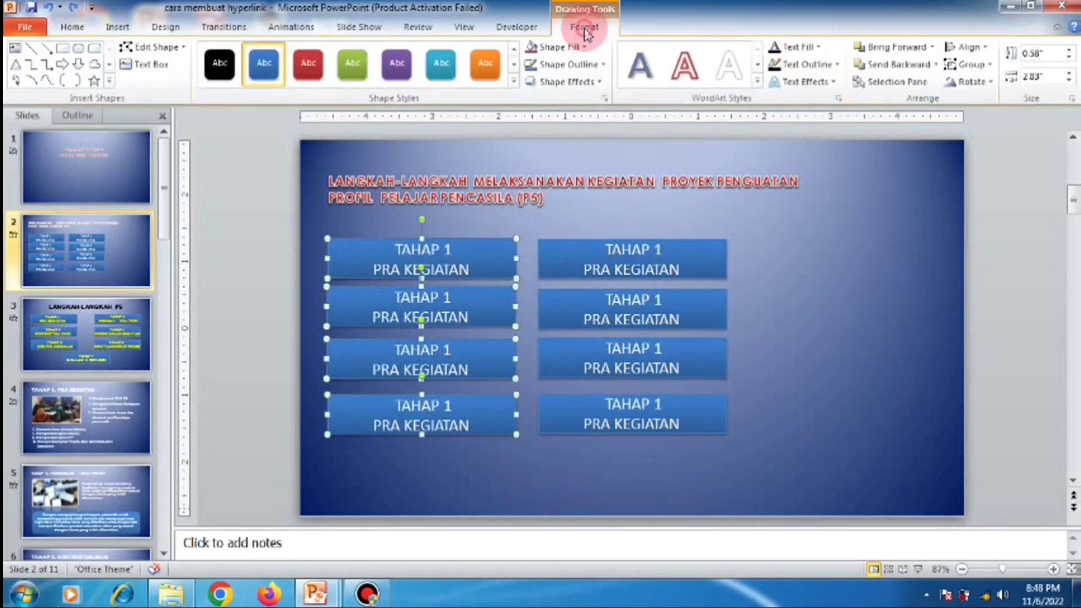
left_click(982, 48)
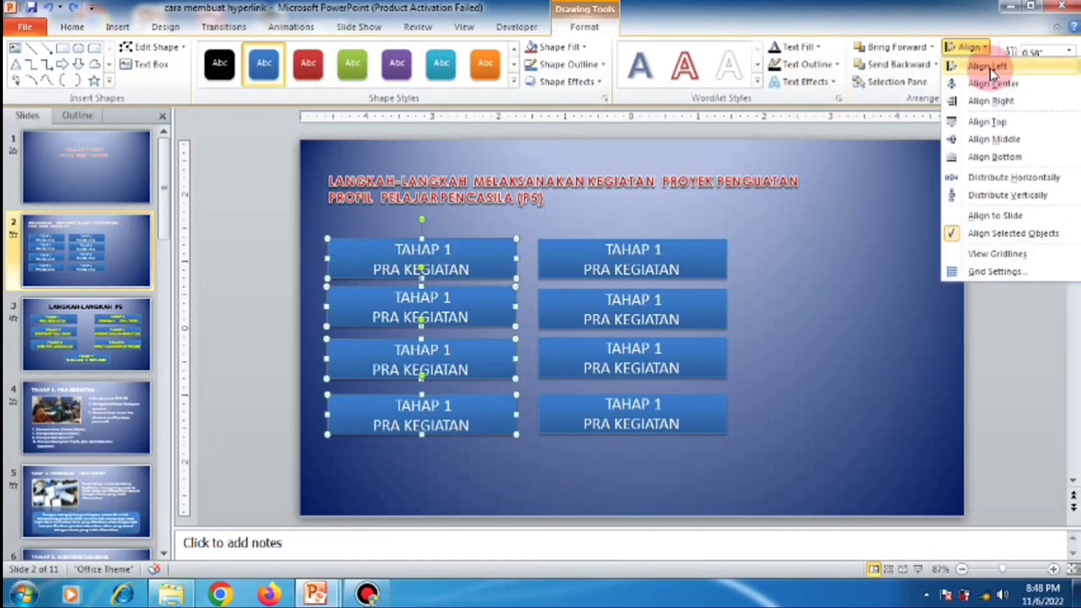
left_click(989, 69)
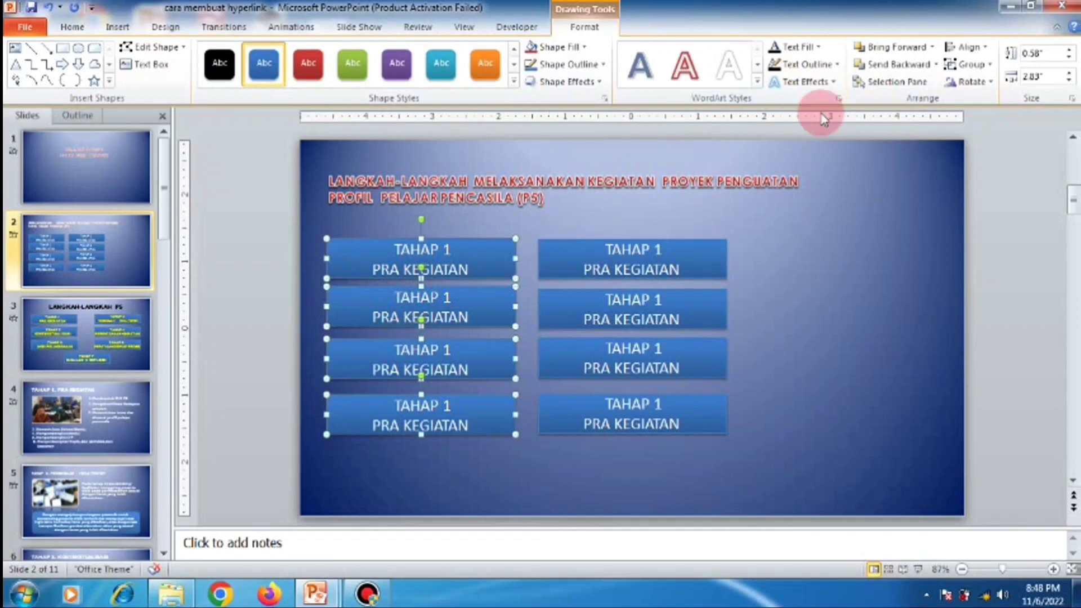
left_click(988, 50)
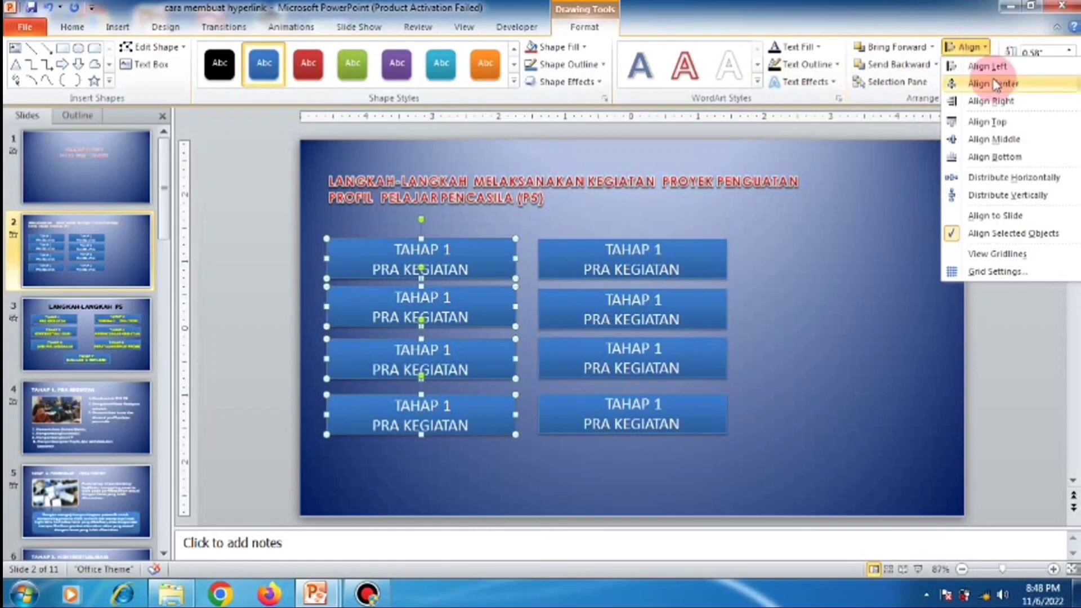
left_click(1007, 197)
left_click(895, 289)
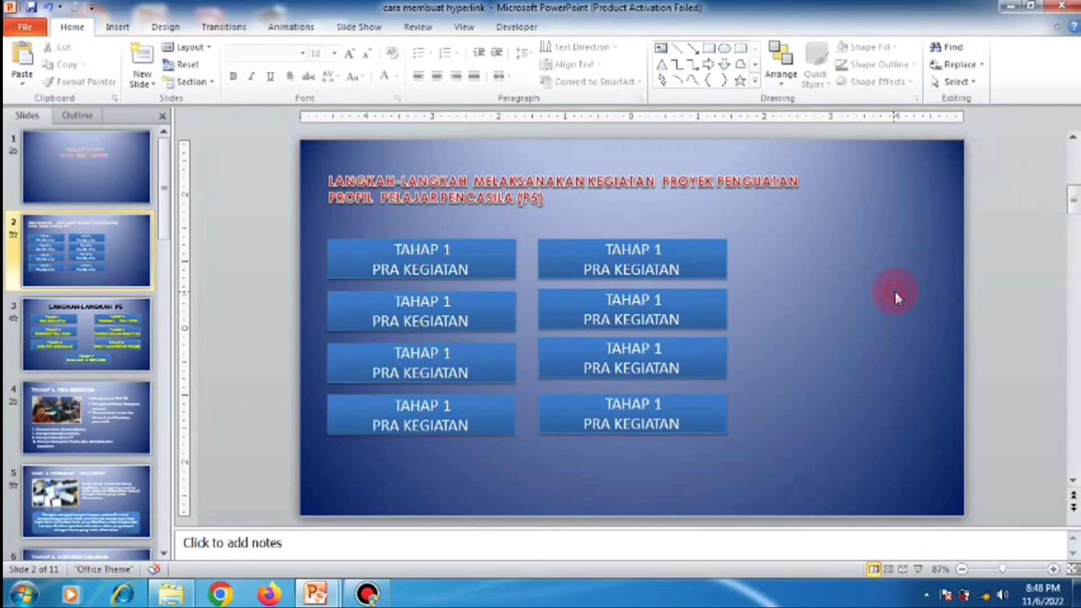
left_click(315, 235)
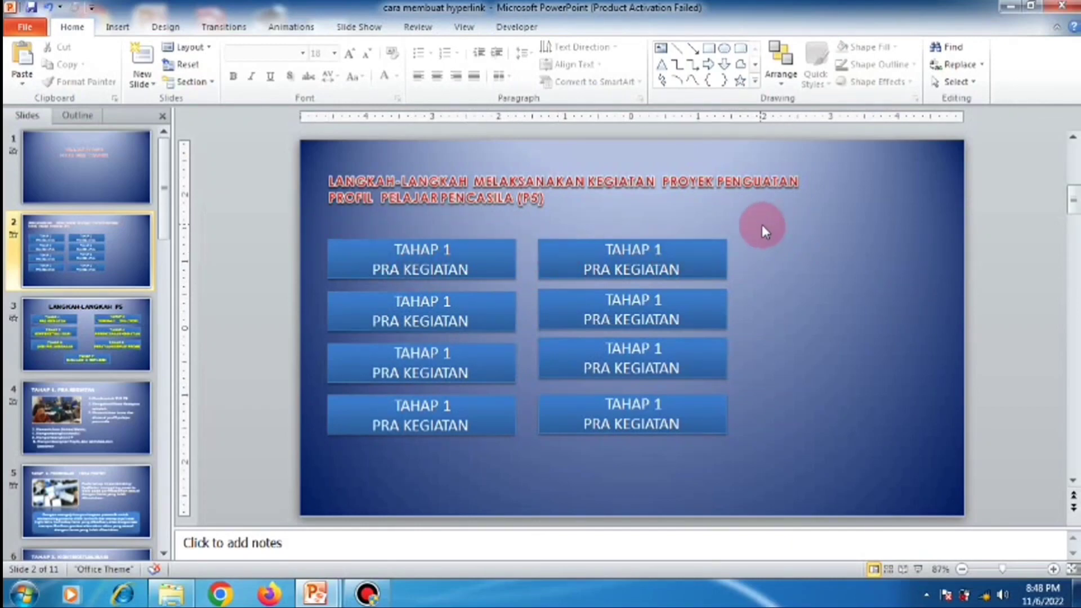
Drag a selection box around the four right-column TAHAP buttons
left_click_drag(762, 225, 531, 464)
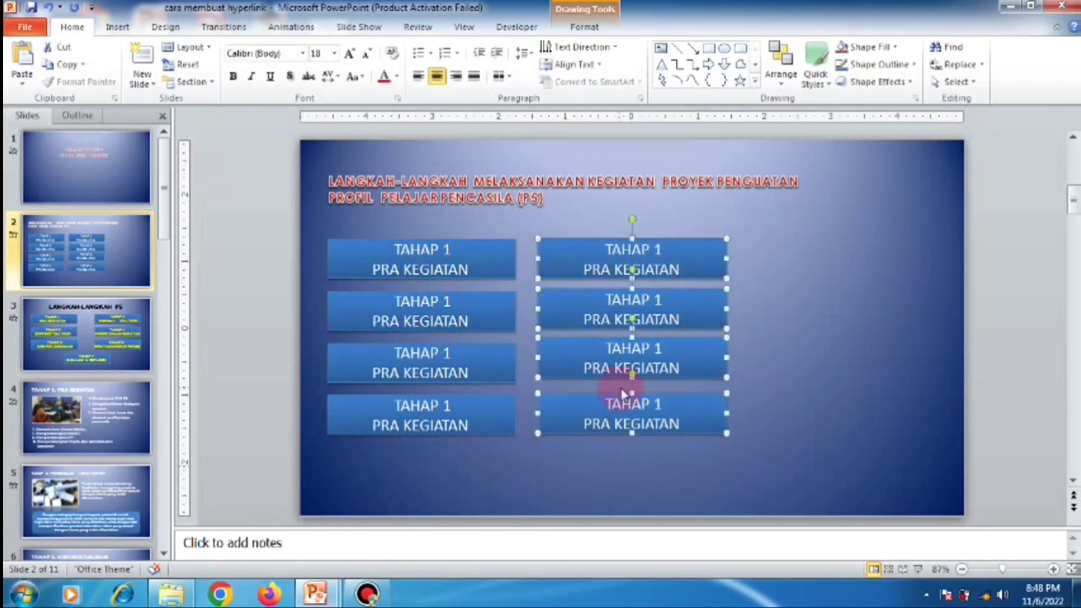
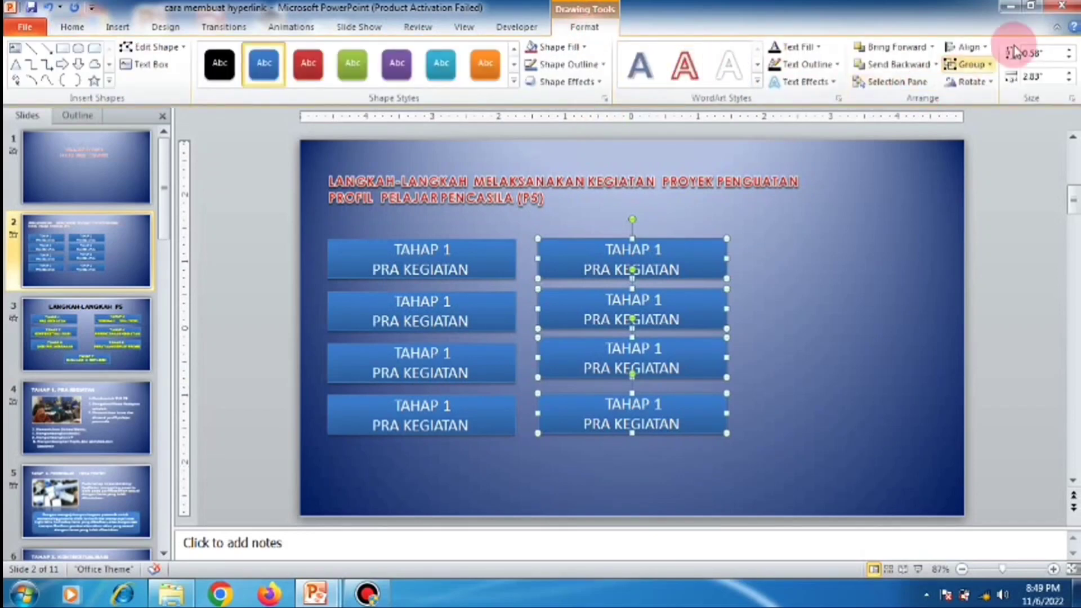
Distribute the four right-column TAHAP boxes vertically so they are evenly spaced
left_click(990, 50)
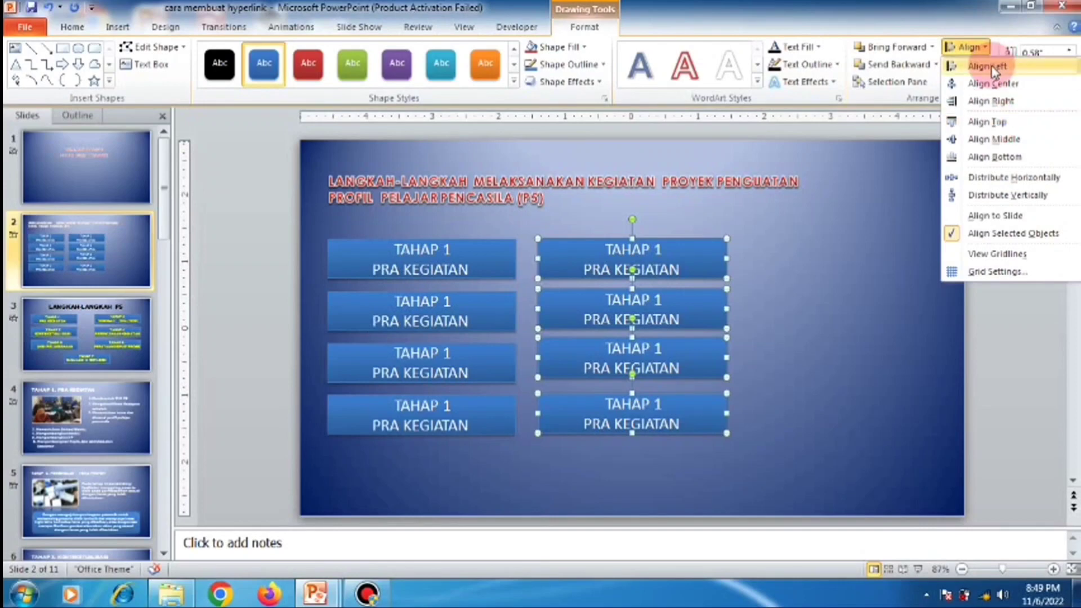
left_click(991, 68)
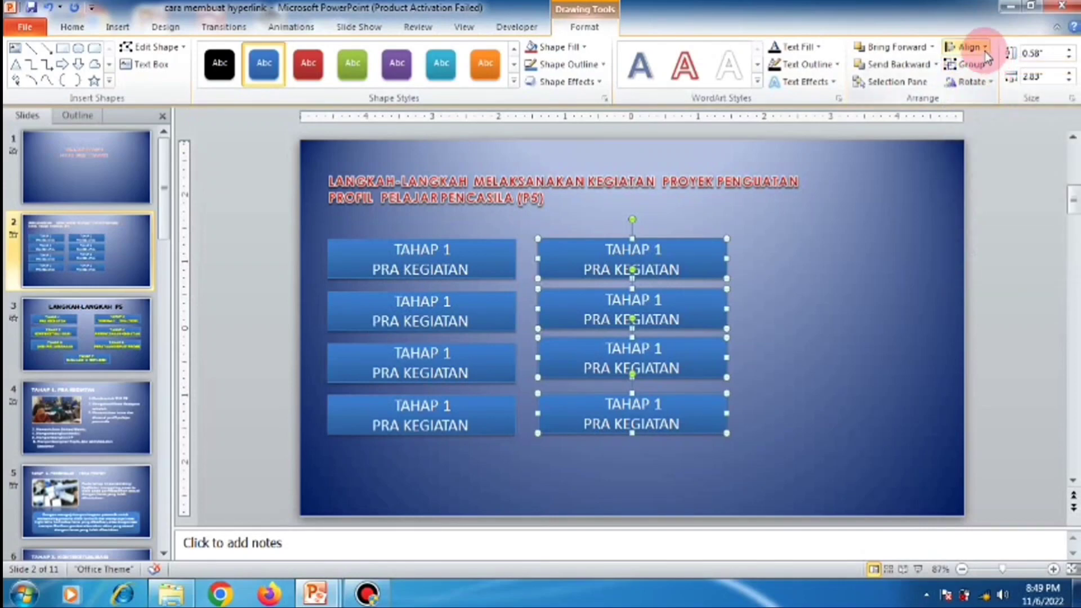
left_click(984, 49)
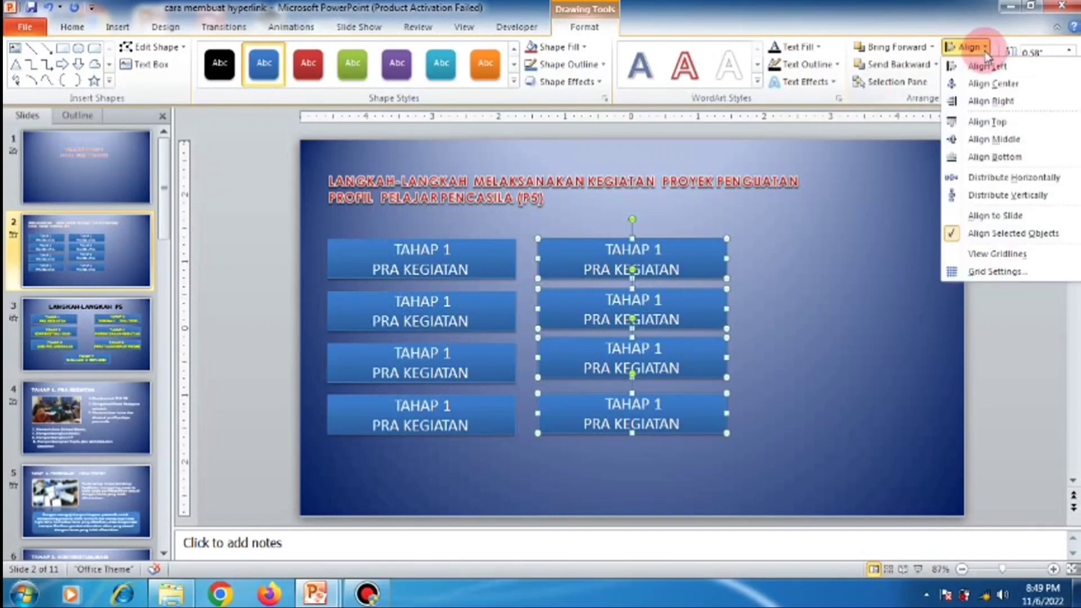
left_click(999, 197)
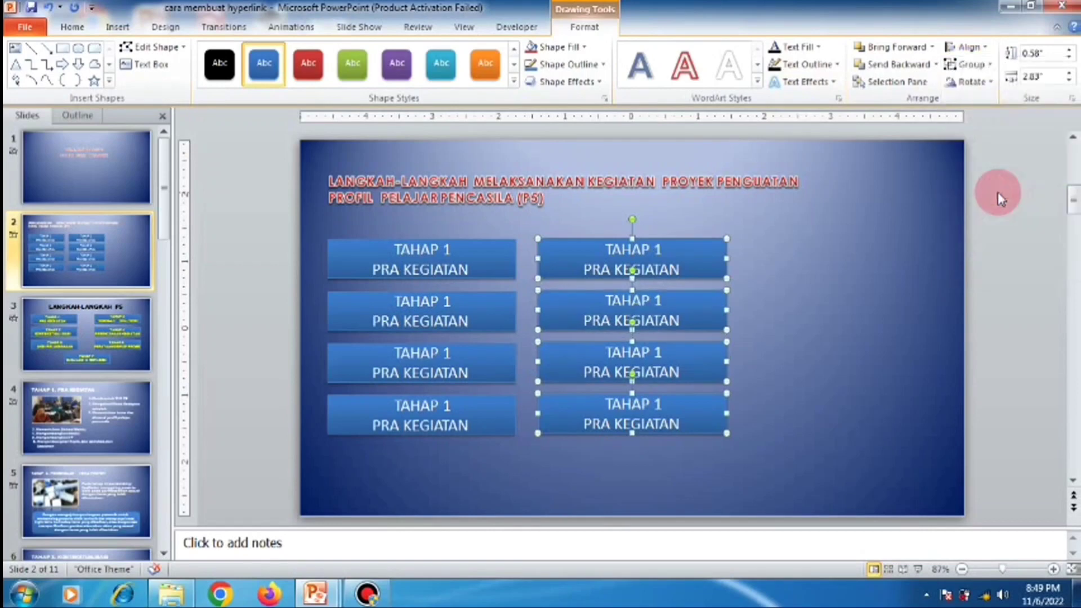
left_click(862, 350)
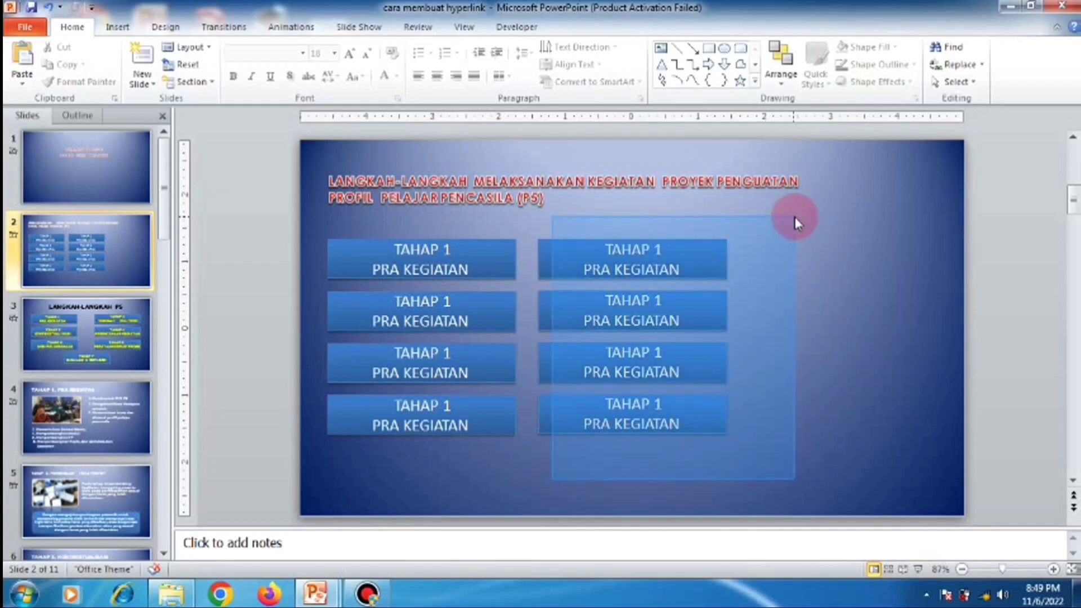
Move the right column of boxes further right and the left column slightly right
left_click_drag(950, 202, 529, 480)
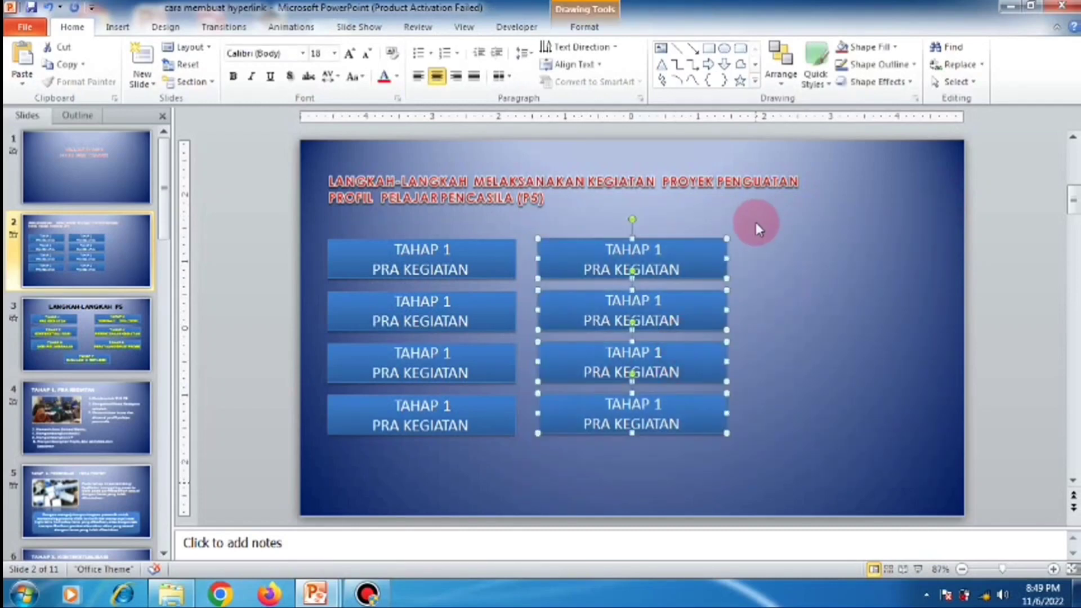
left_click_drag(708, 252, 851, 248)
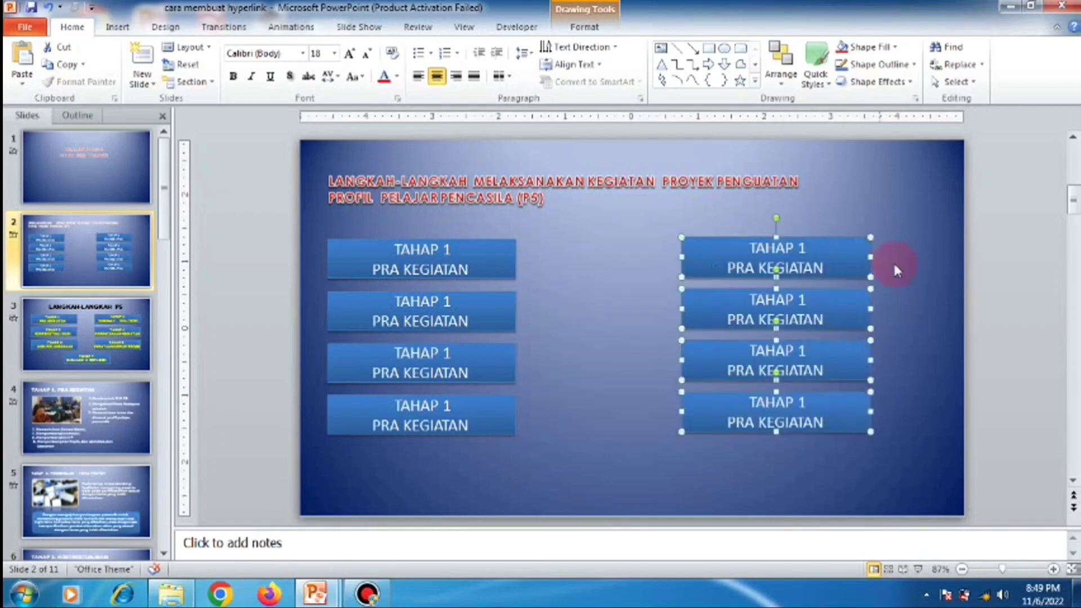
left_click(897, 265)
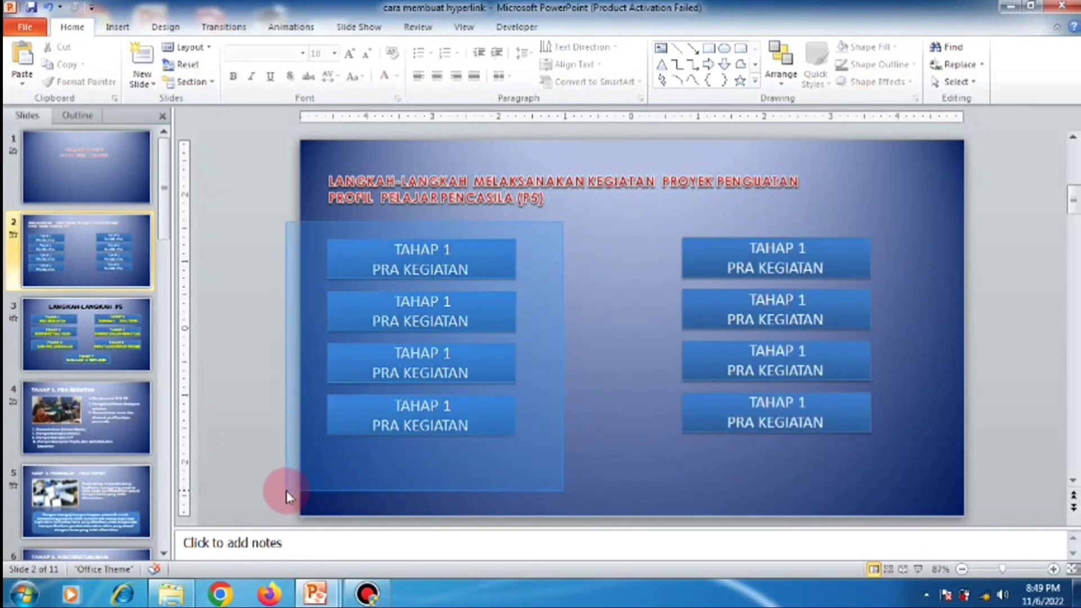
left_click_drag(572, 426, 302, 473)
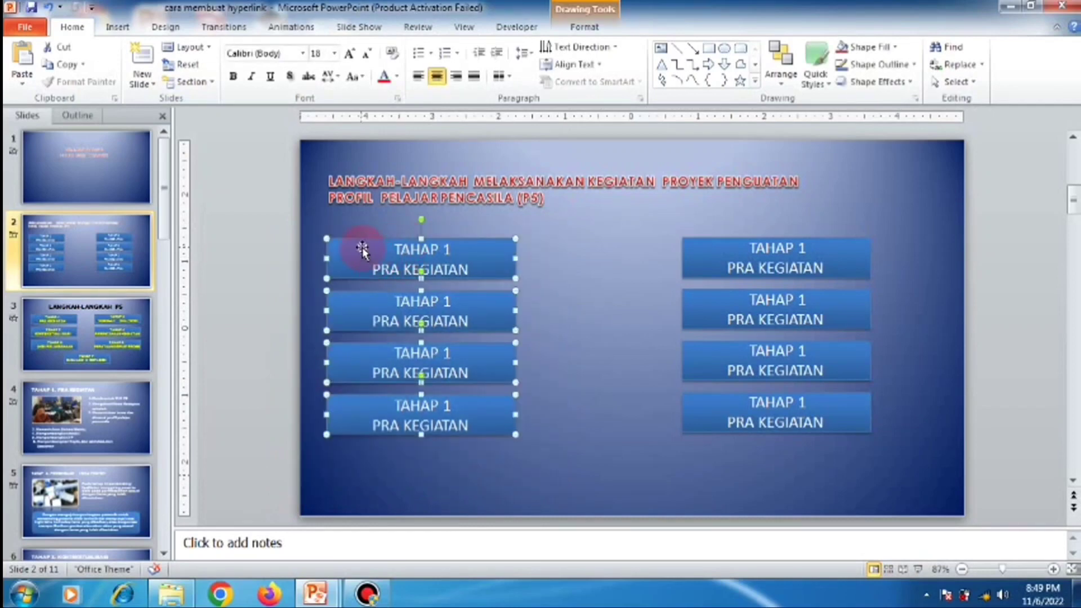
left_click_drag(401, 249, 416, 248)
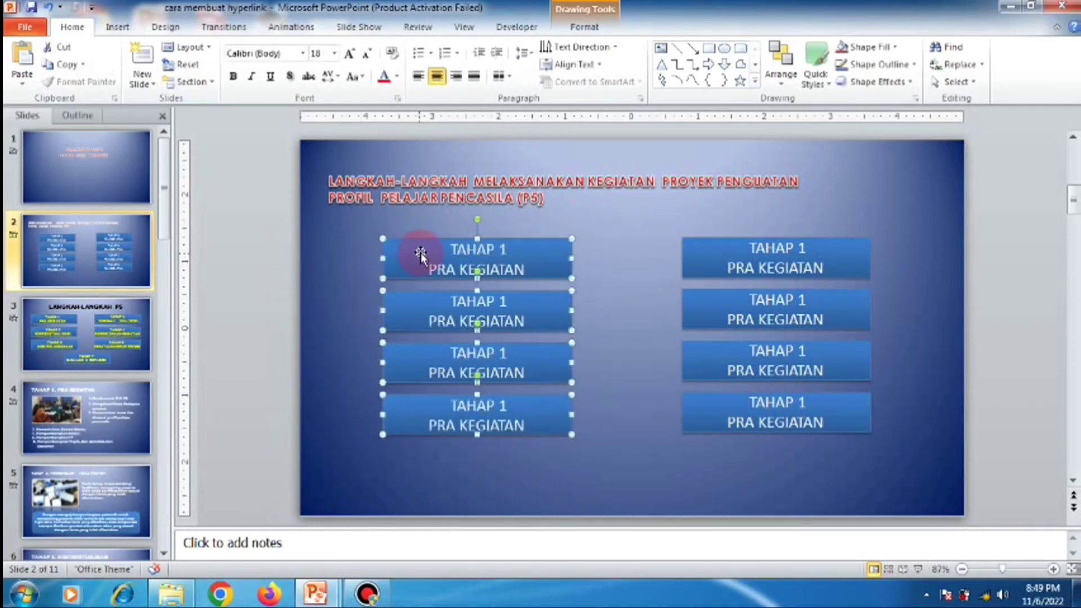
left_click(592, 349)
Shift the red title right above the left column and narrow its box
left_click_drag(484, 175, 520, 177)
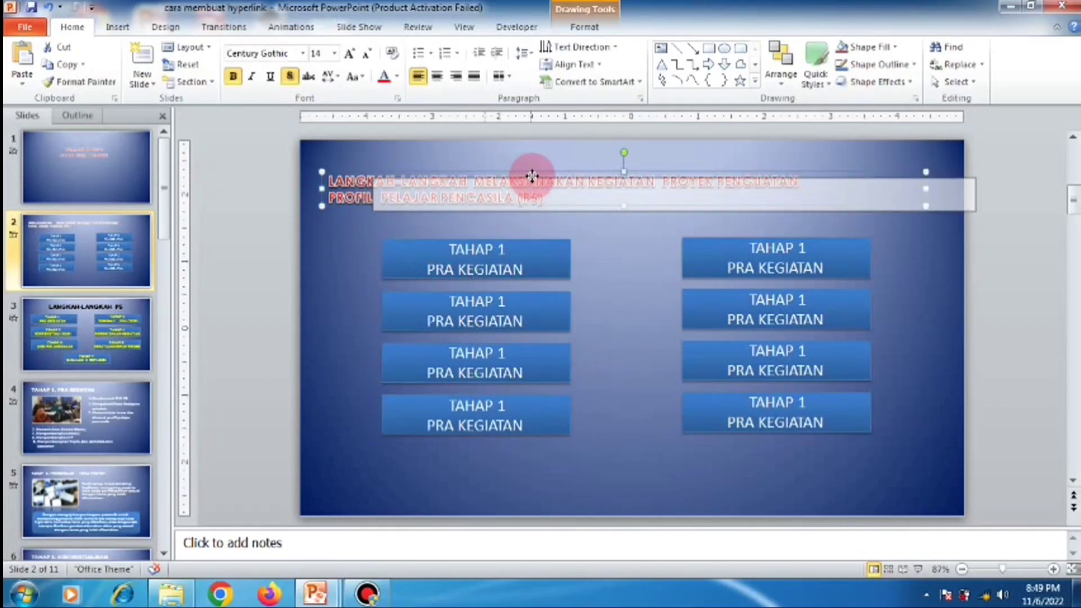
left_click_drag(519, 176, 532, 178)
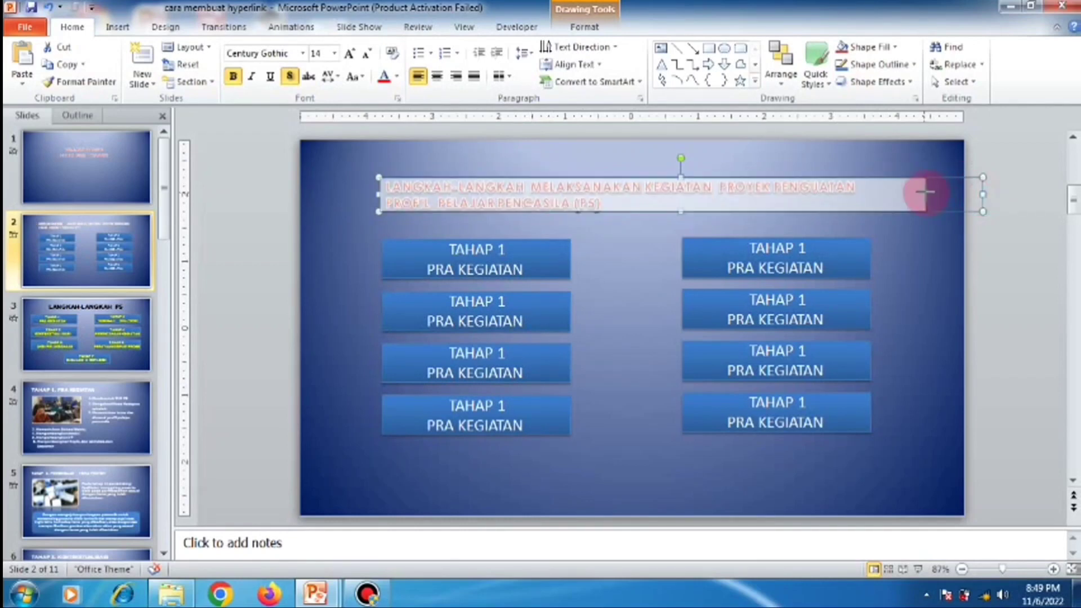
left_click_drag(981, 192, 926, 191)
left_click(937, 243)
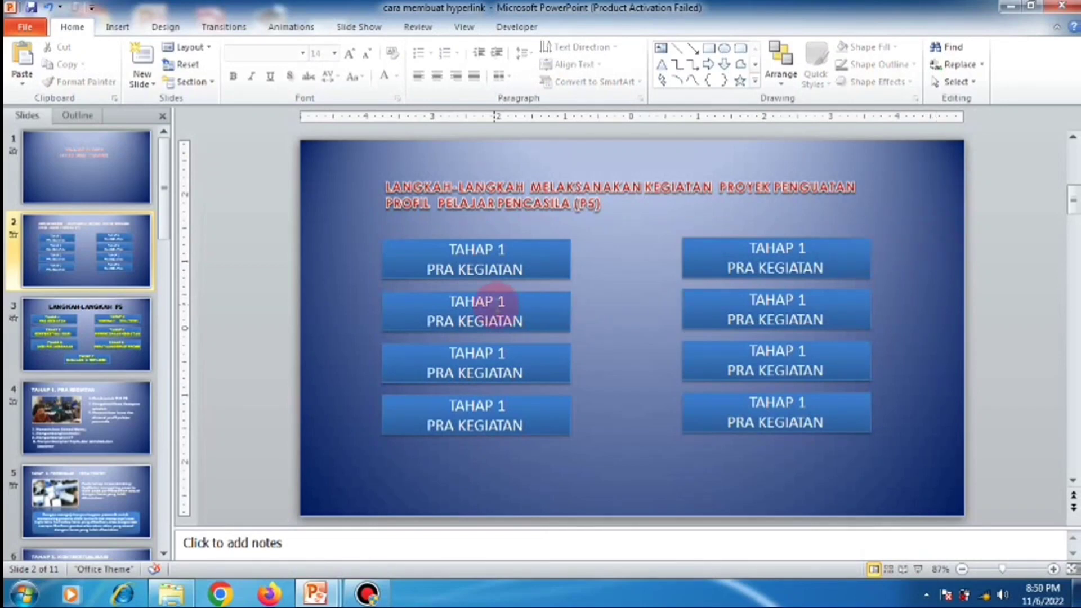
Renumber the lower three left-column boxes to TAHAP 2, 3 and 4
left_click(498, 304)
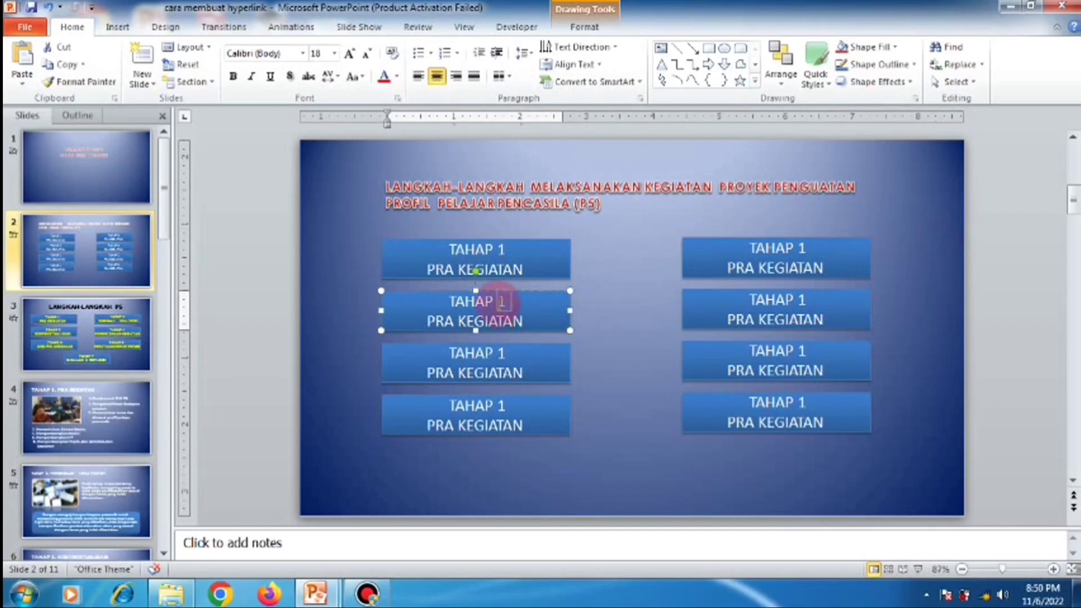
type("2")
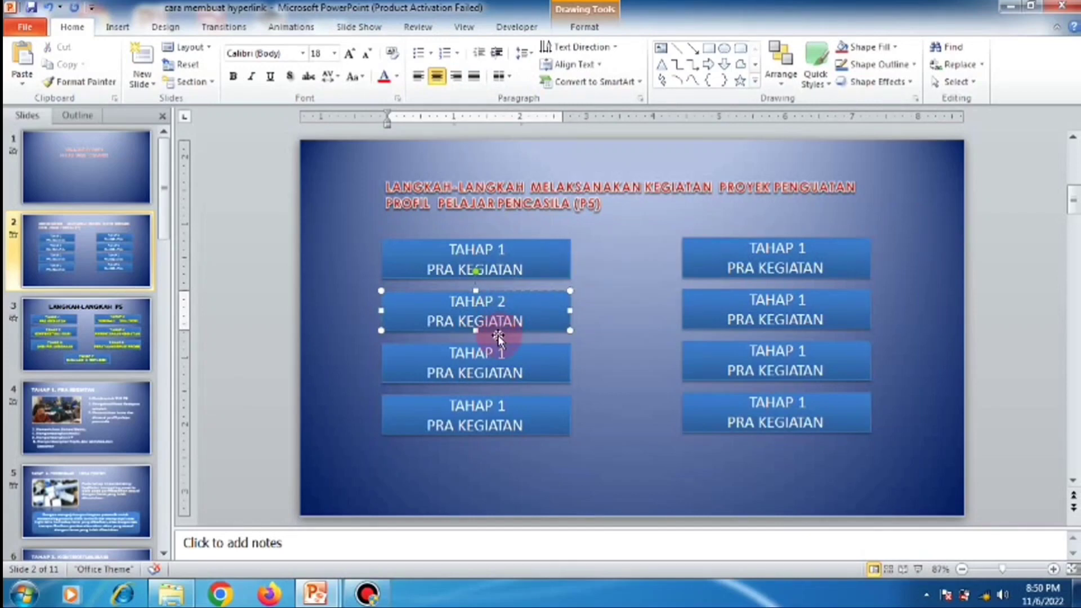
left_click(485, 353)
double_click(503, 352)
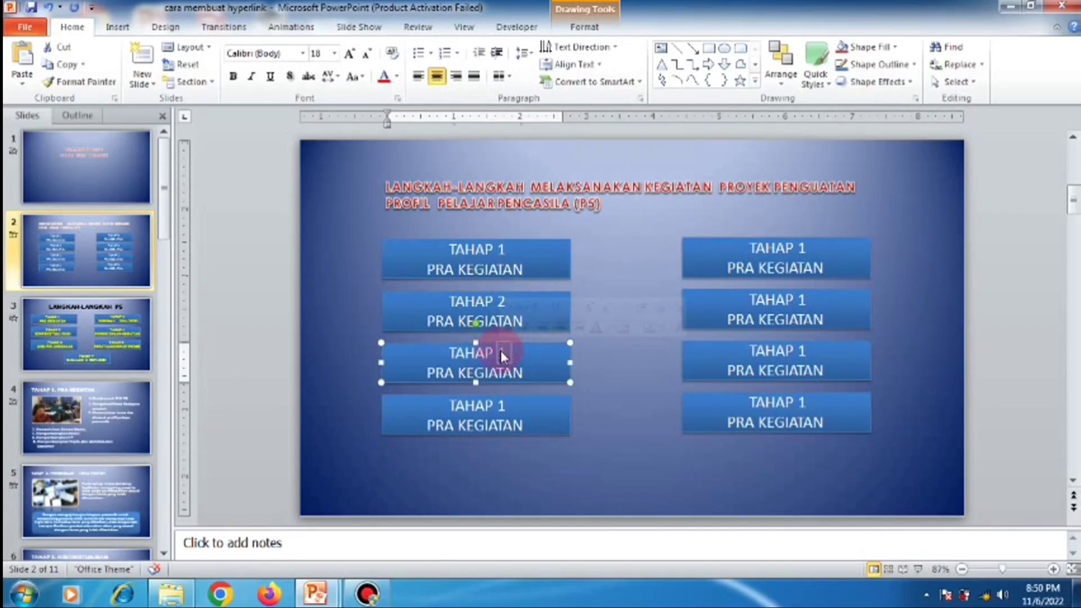
type("4")
key("BackSpace")
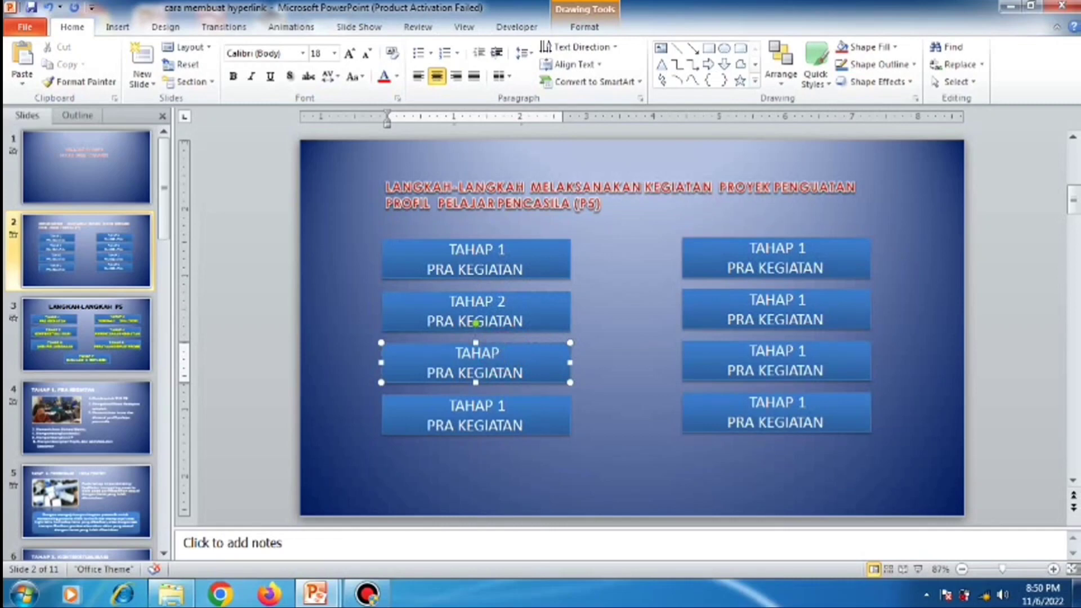
type(" 3")
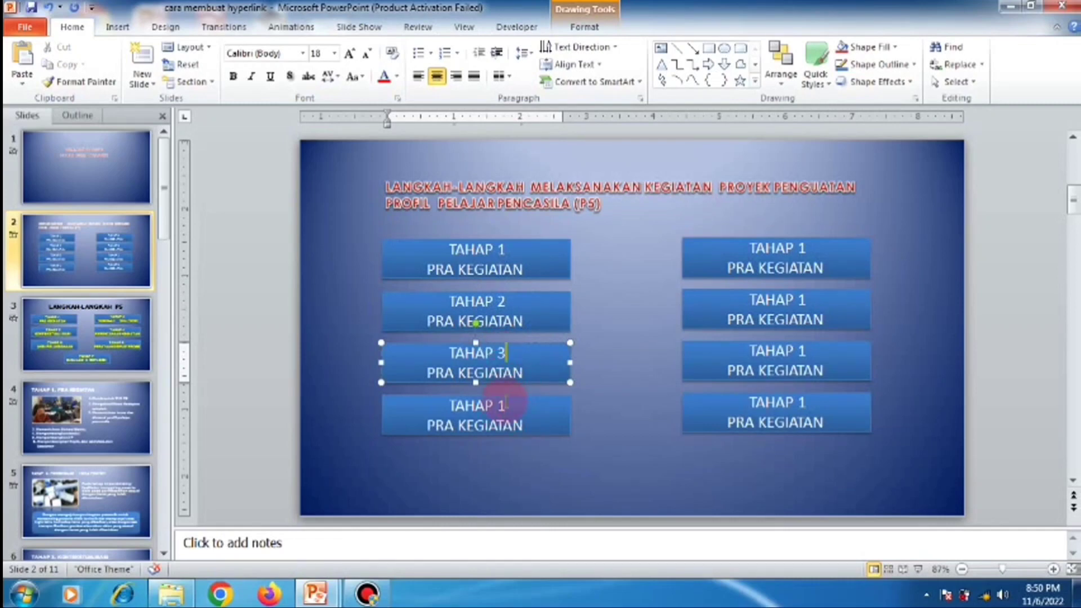
double_click(503, 405)
type("4")
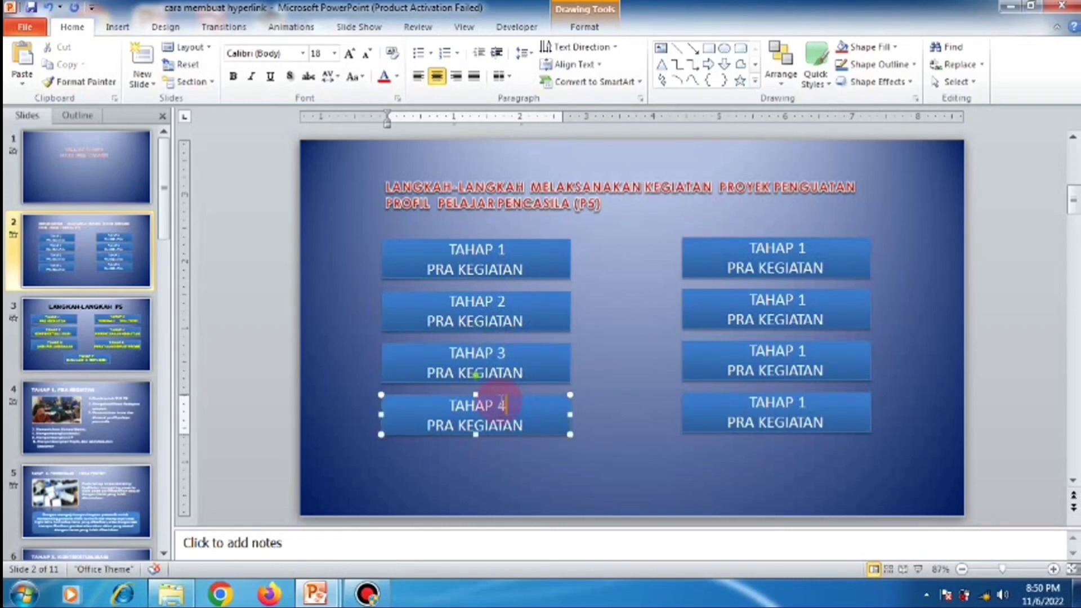
Renumber the right-column boxes to TAHAP 5, 6 and 7
double_click(802, 247)
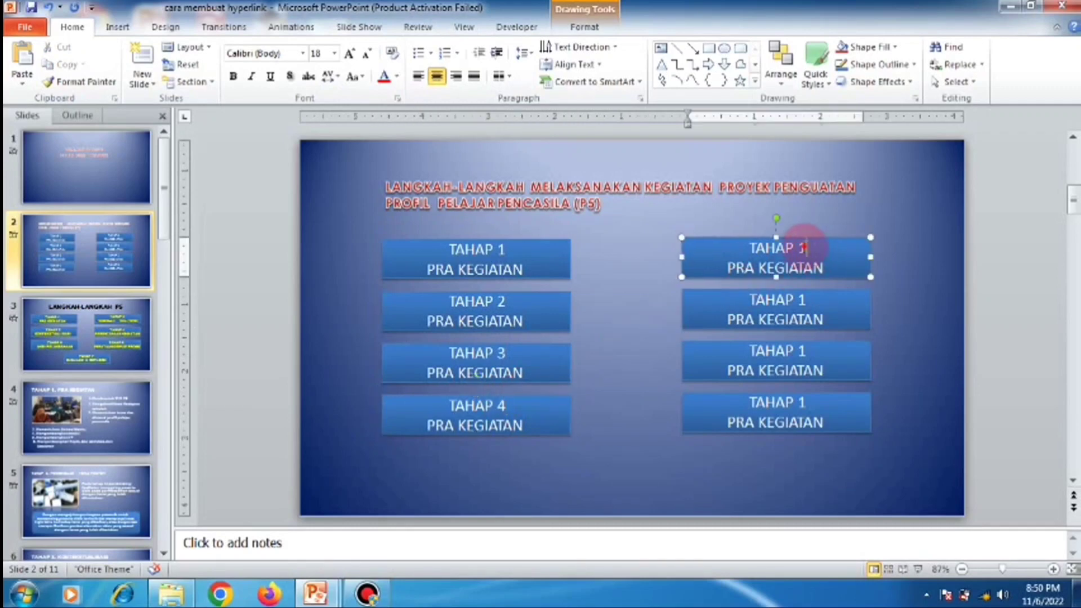
type("5")
double_click(800, 298)
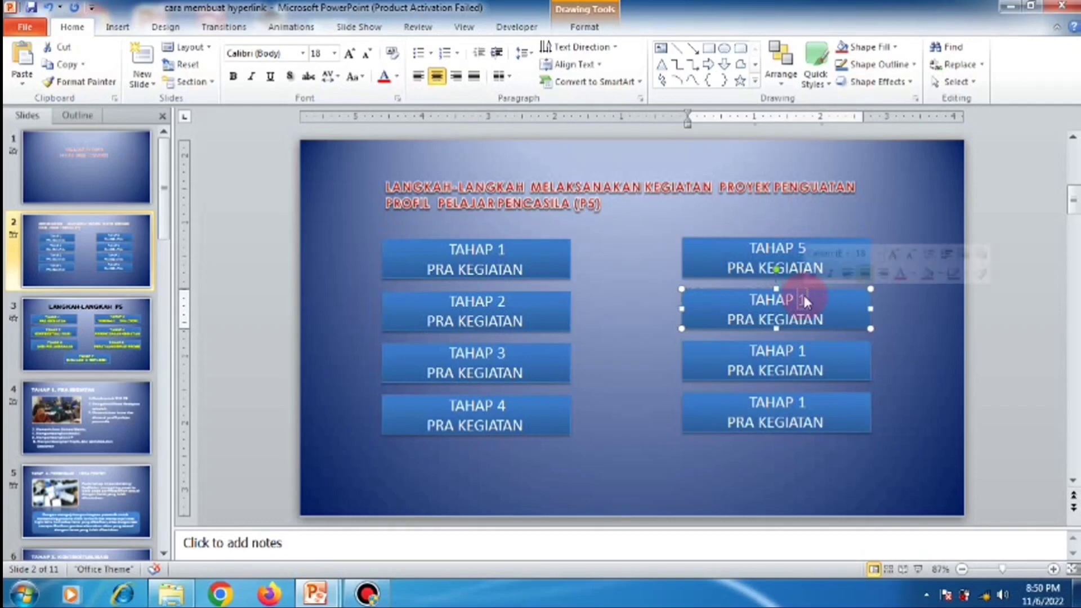
type("6")
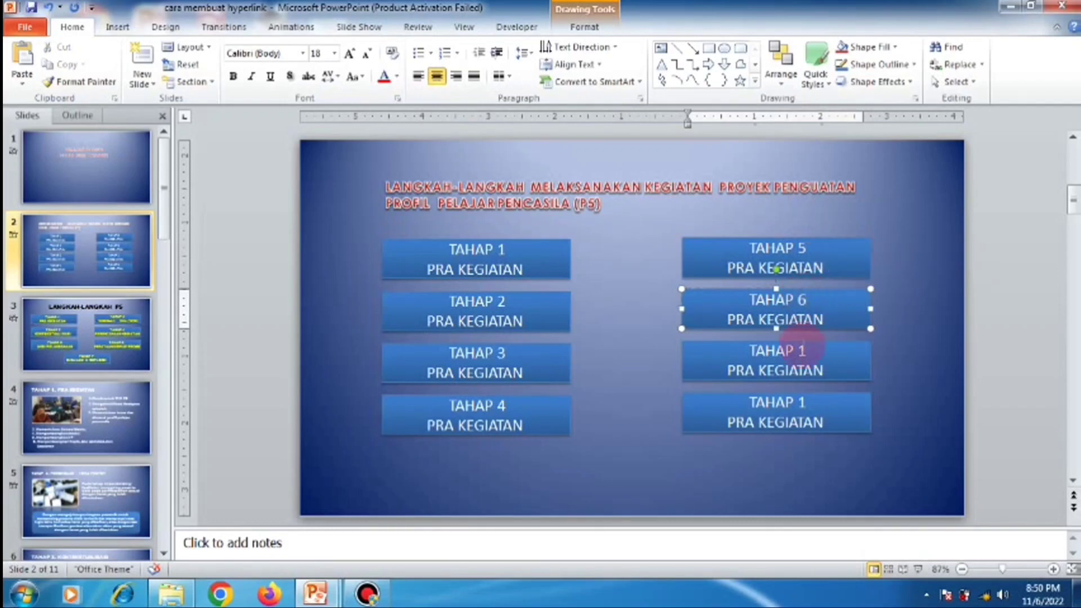
double_click(802, 350)
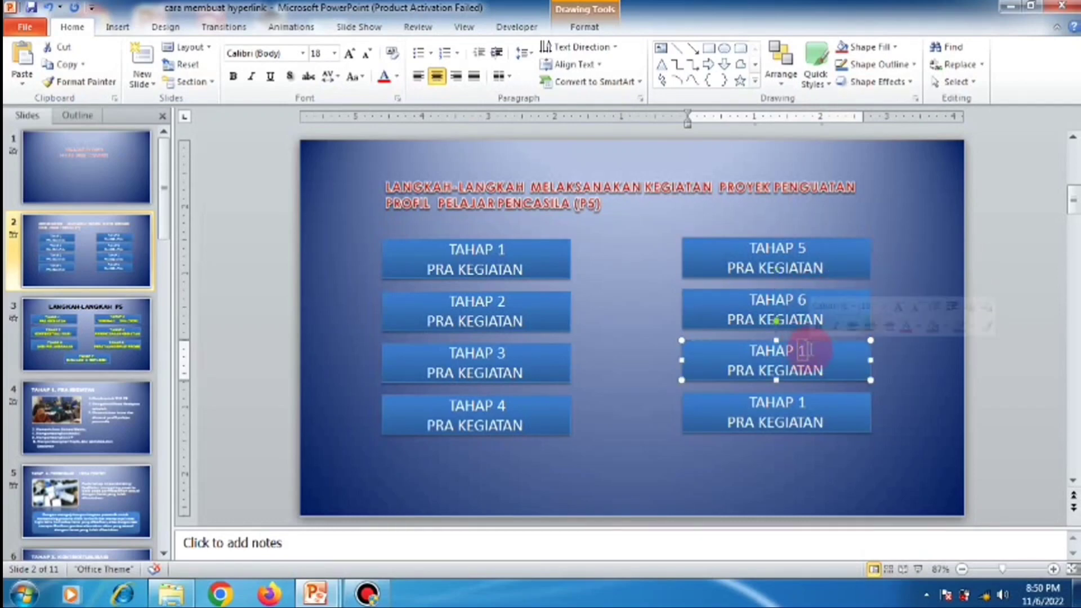
type("7")
double_click(802, 403)
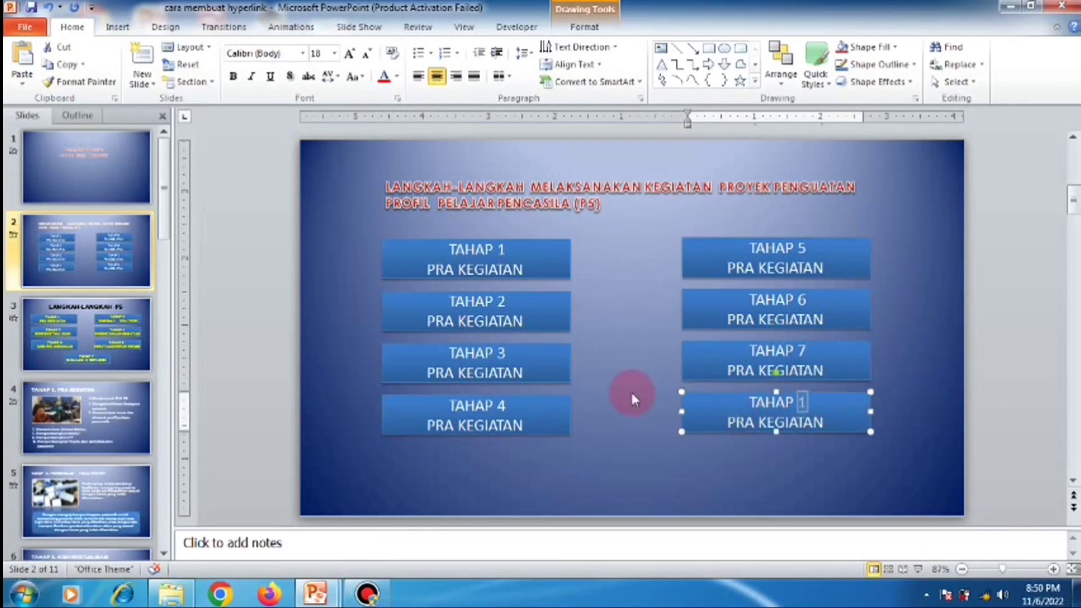
Check slide 3, then delete the extra eighth TAHAP 1 box on slide 2
left_click(132, 368)
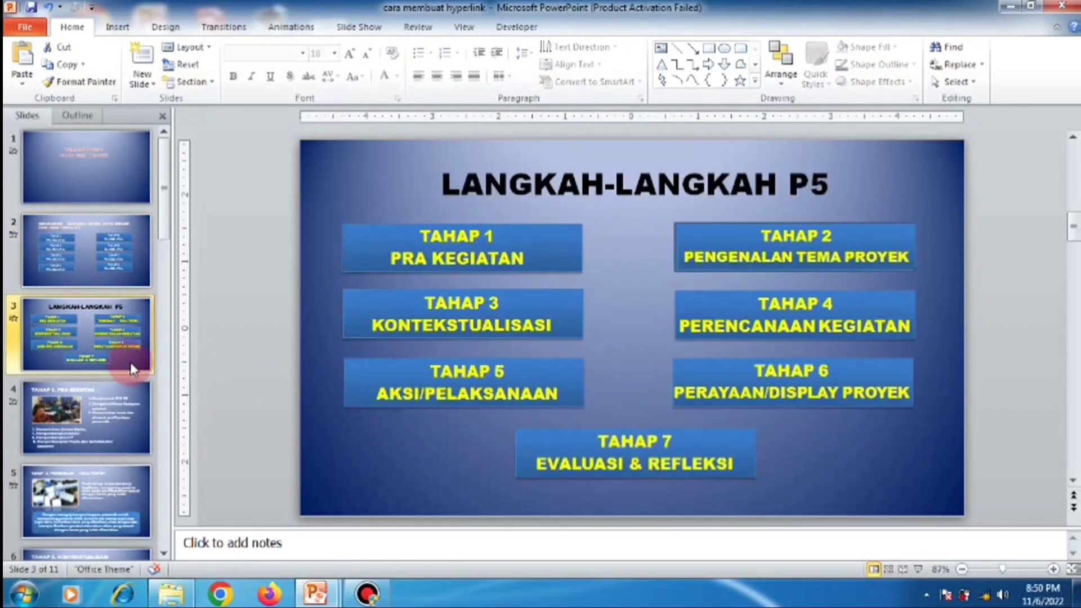
left_click(202, 320)
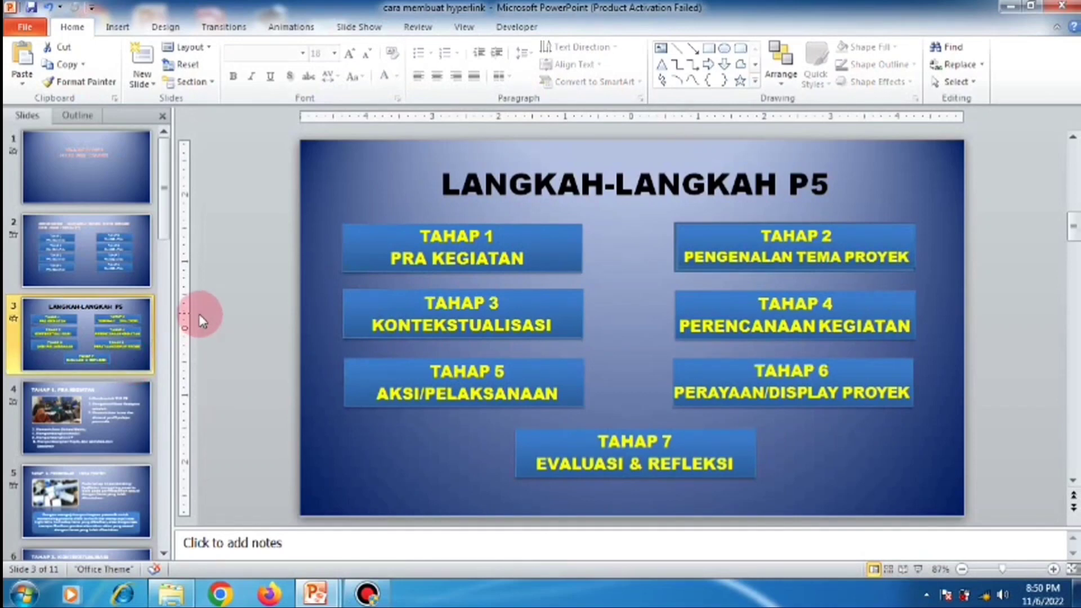
left_click(142, 271)
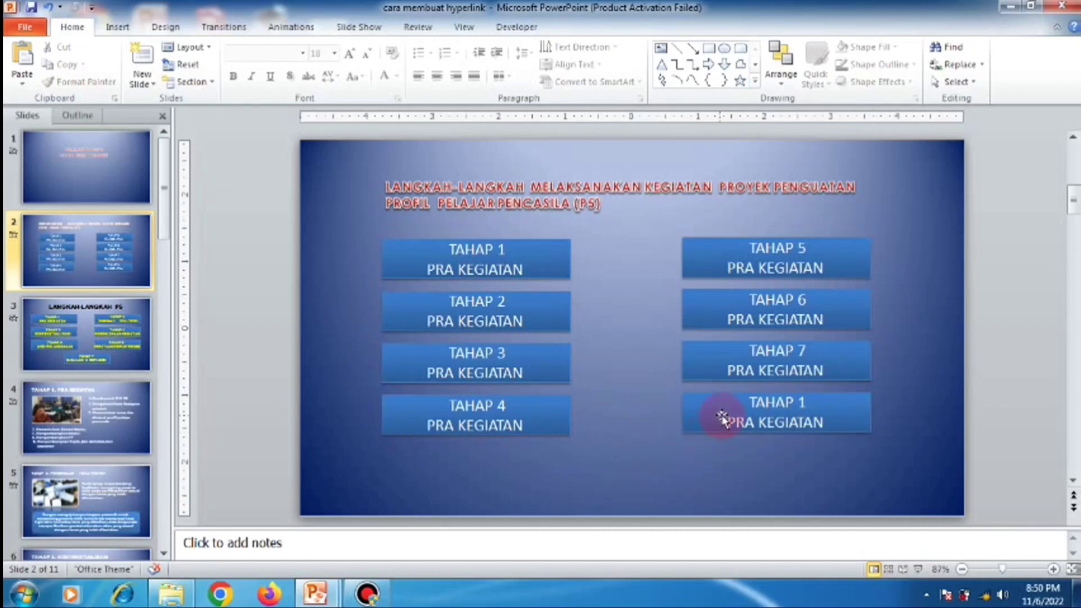
left_click(723, 418)
key("Delete")
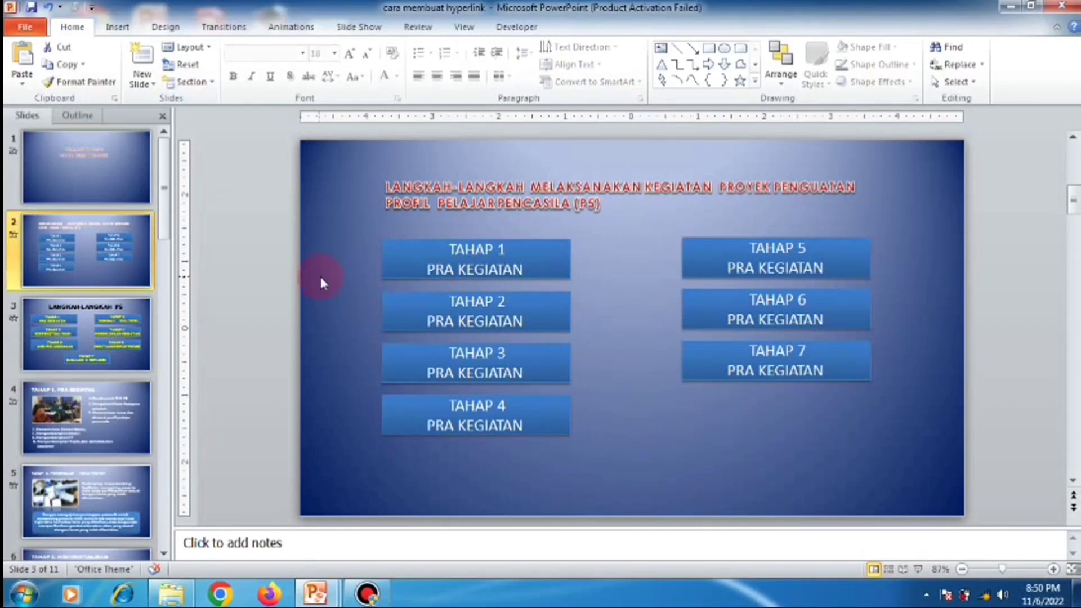
Relabel TAHAP 2 as PENGENALAN TEMA PROYEK at 16 pt
left_click(428, 322)
left_click_drag(428, 322, 518, 321)
key("BackSpace")
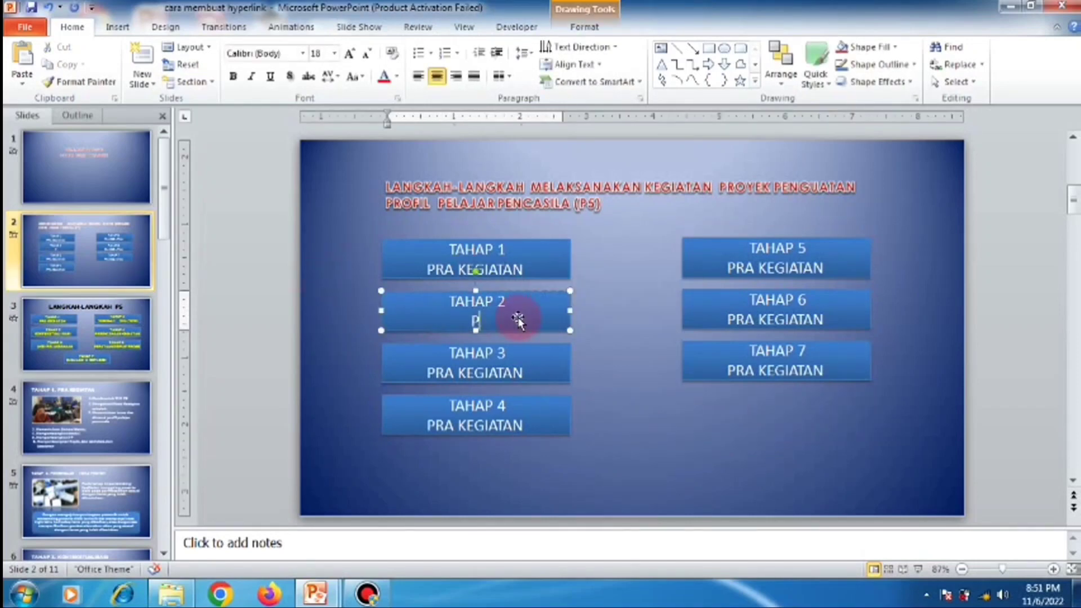
type("PENGENAL")
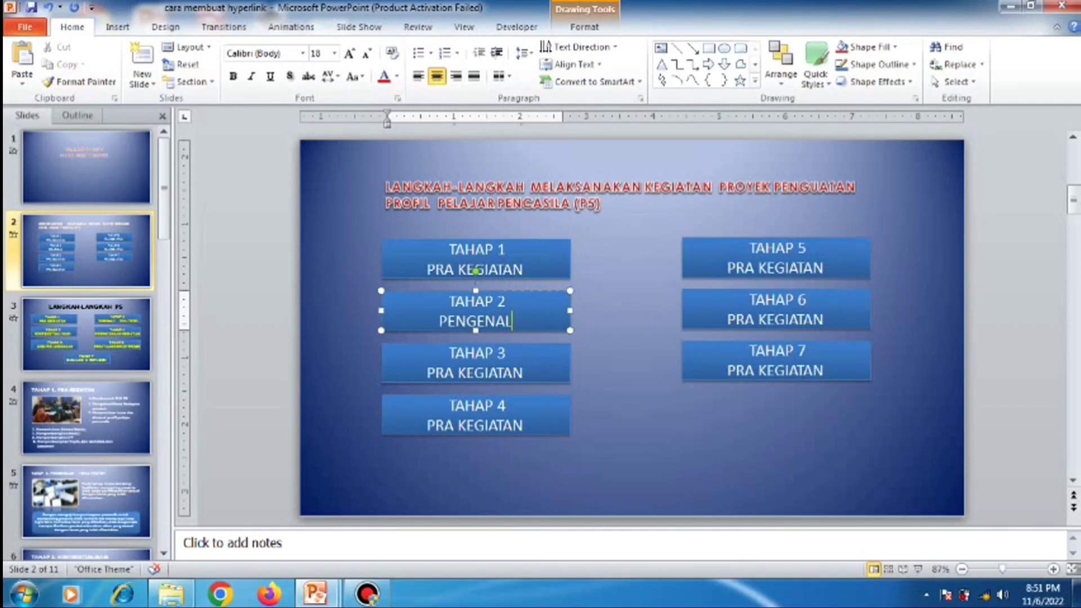
type("AN TEAN")
key("BackSpace")
type("MA")
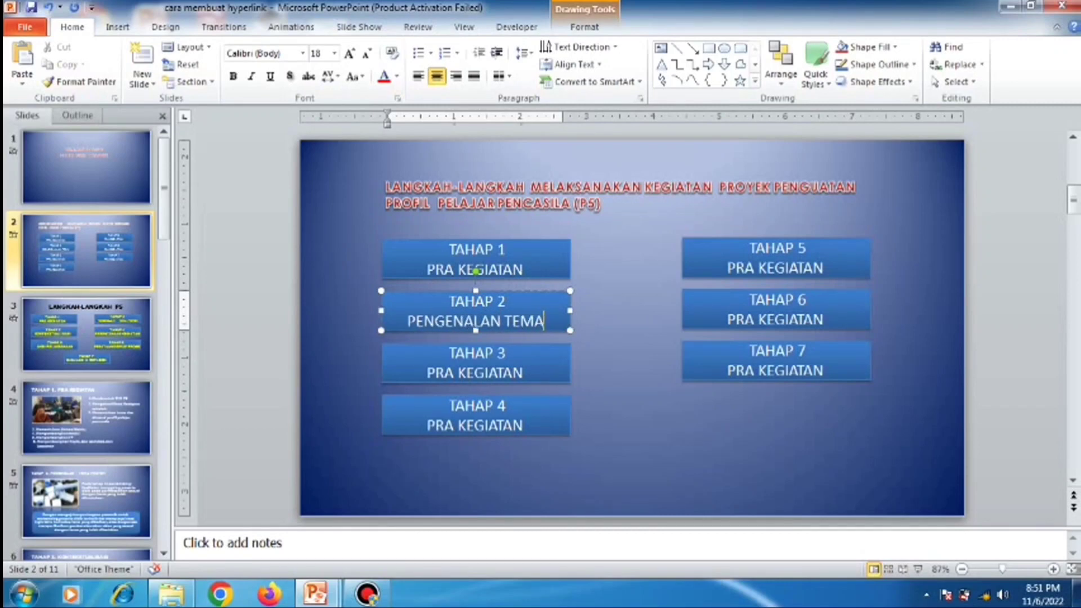
type(" PROYEK")
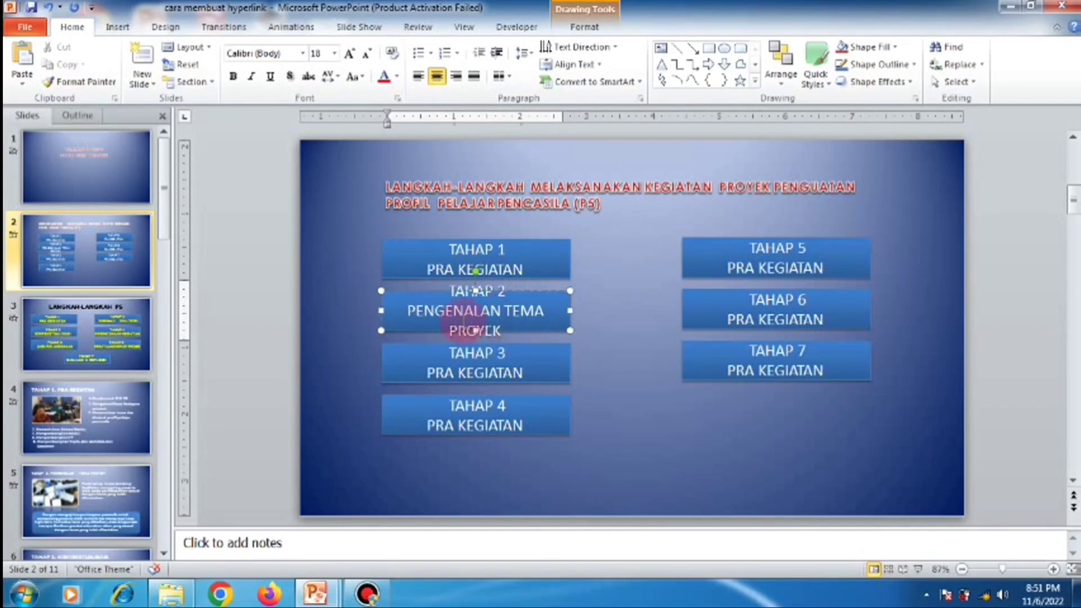
left_click(409, 310)
left_click_drag(409, 310, 482, 332)
key("ctrl+shift+less")
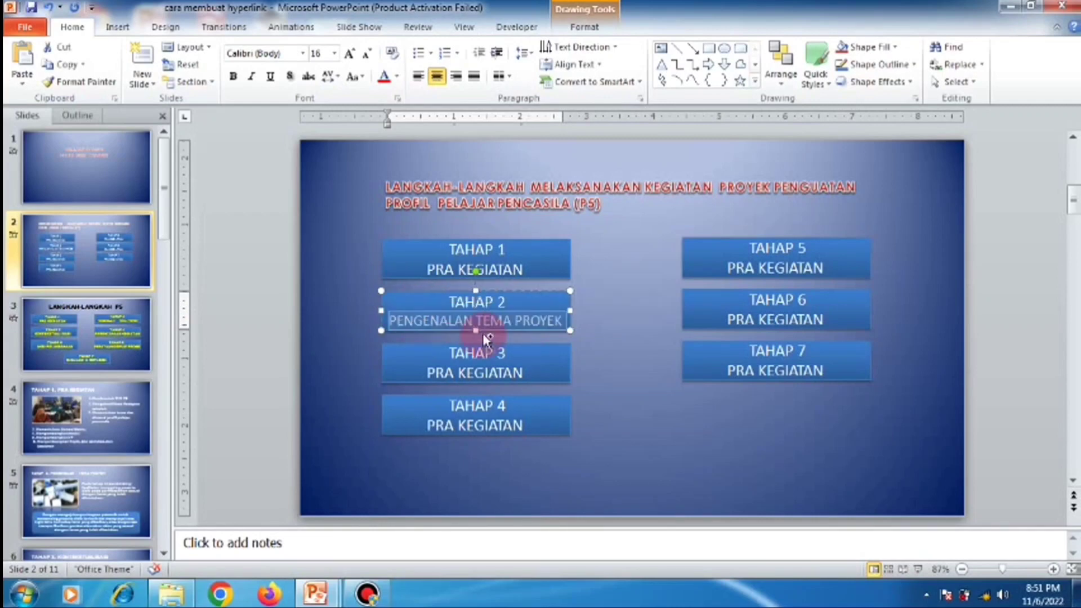
Relabel TAHAP 3 as KONTEKSTUALISASI and TAHAP 4 as PERENCANAAN KEGIATAN
left_click(586, 371)
left_click_drag(427, 373, 523, 373)
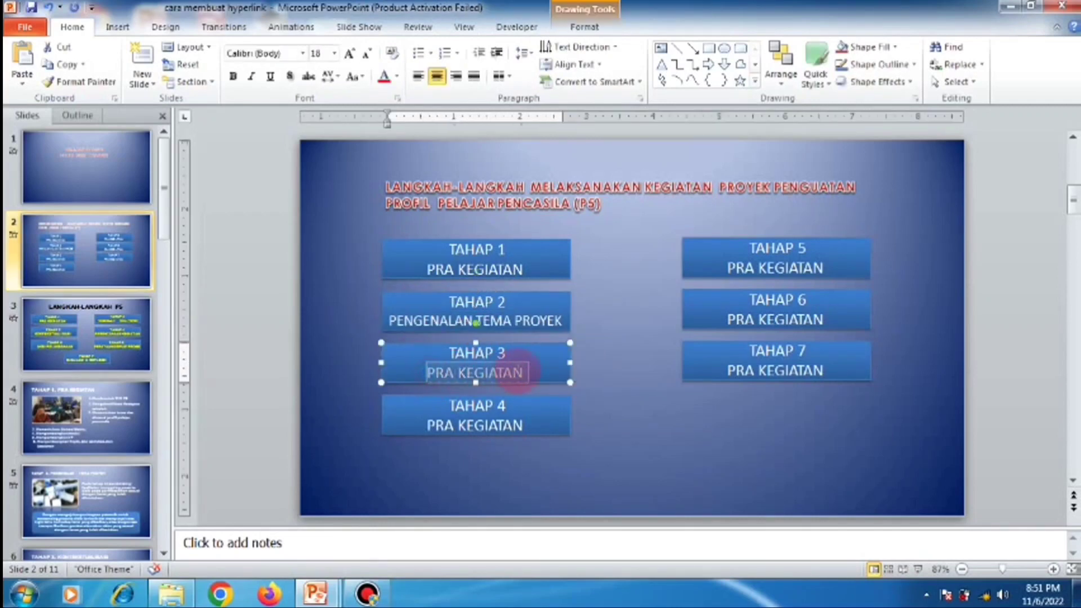
type("KONTEKSTUA")
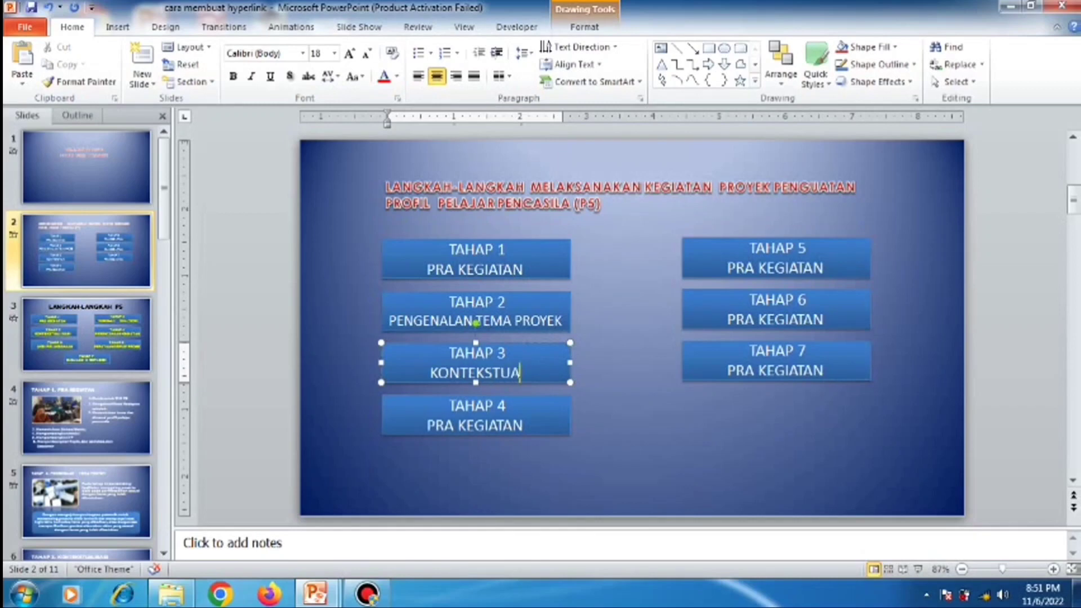
type("LISASI")
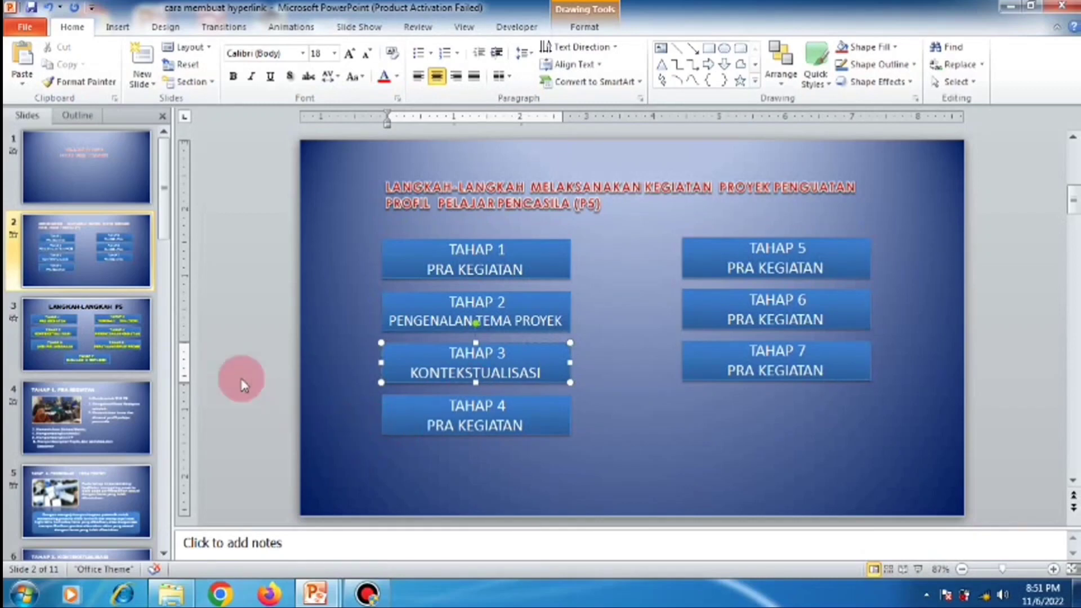
left_click(241, 373)
left_click_drag(427, 425, 526, 426)
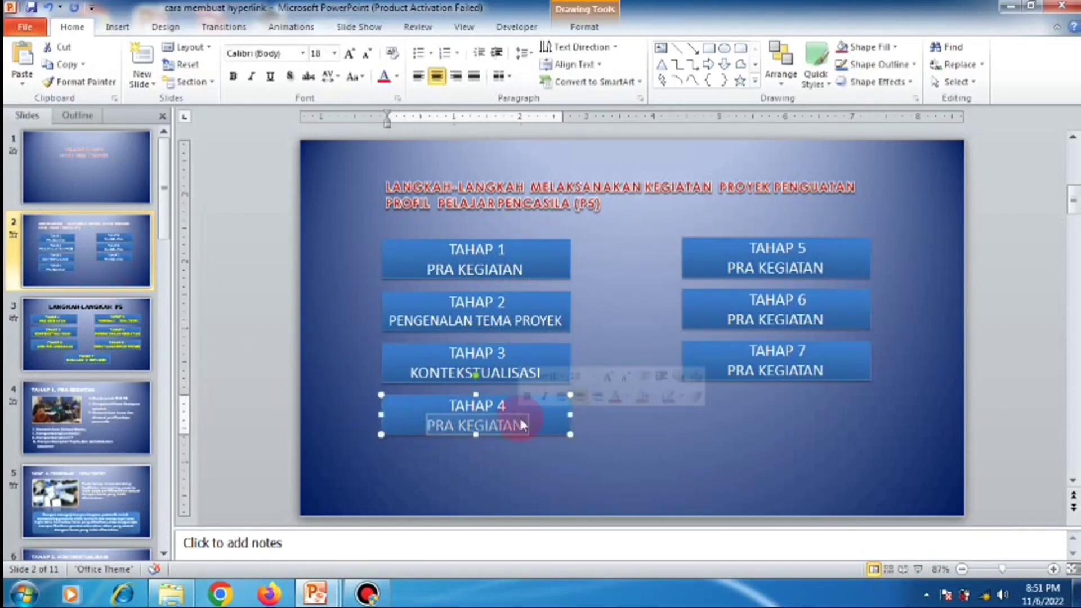
type("PERENCANAAN KEGI")
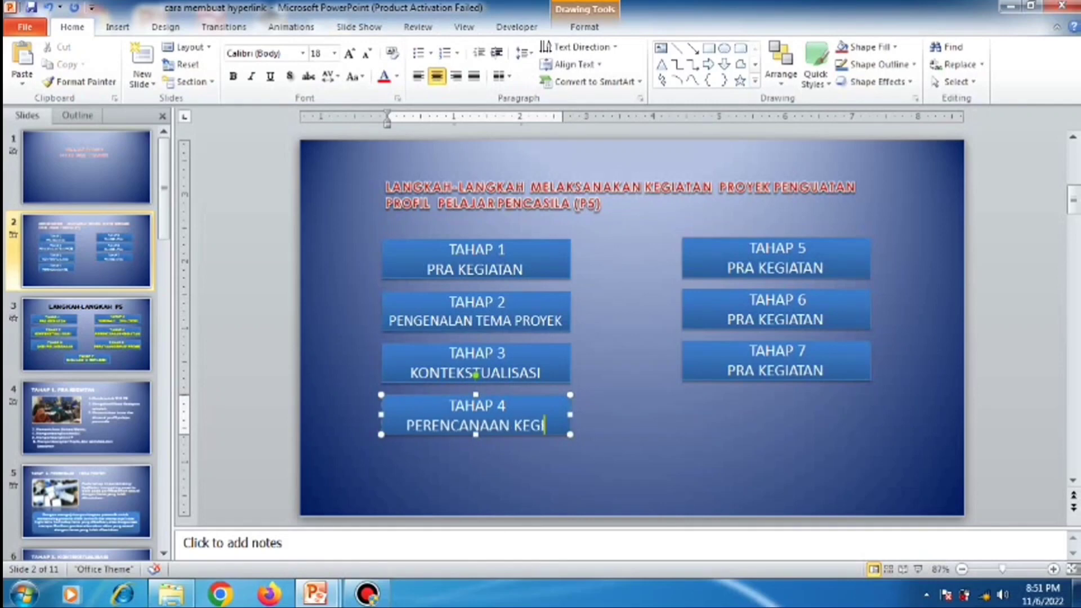
type("ATAN")
left_click(331, 365)
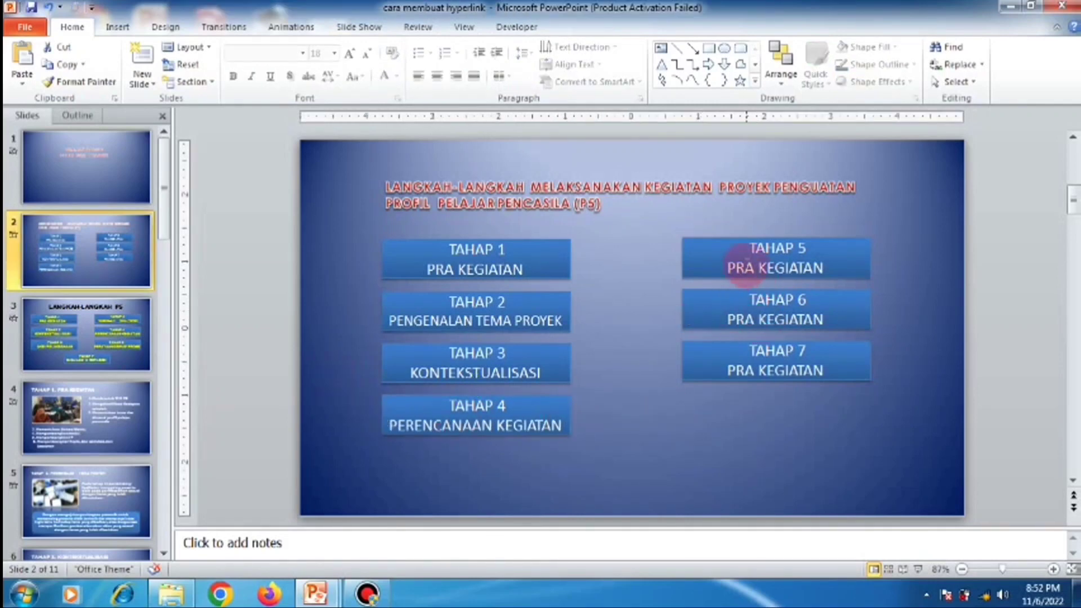
Relabel TAHAP 5 AKSI/PELAKSANAAN, TAHAP 6 PERAYAAN/DISPLAY PROYEK at 16 pt, and begin TAHAP 7's name
left_click_drag(729, 269, 823, 265)
type("AKSI")
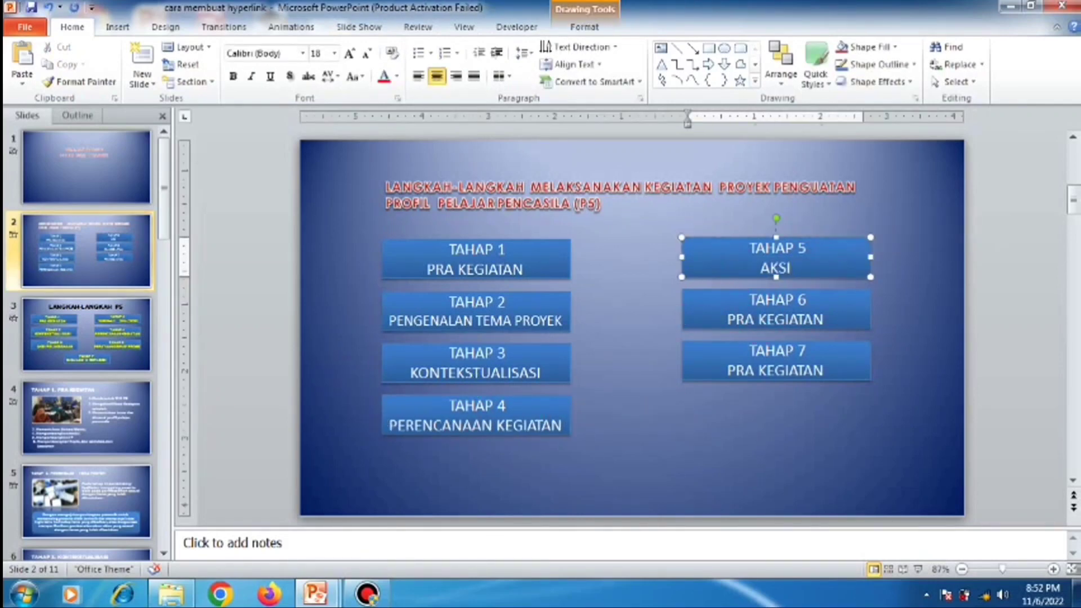
type("/PELAKSAN")
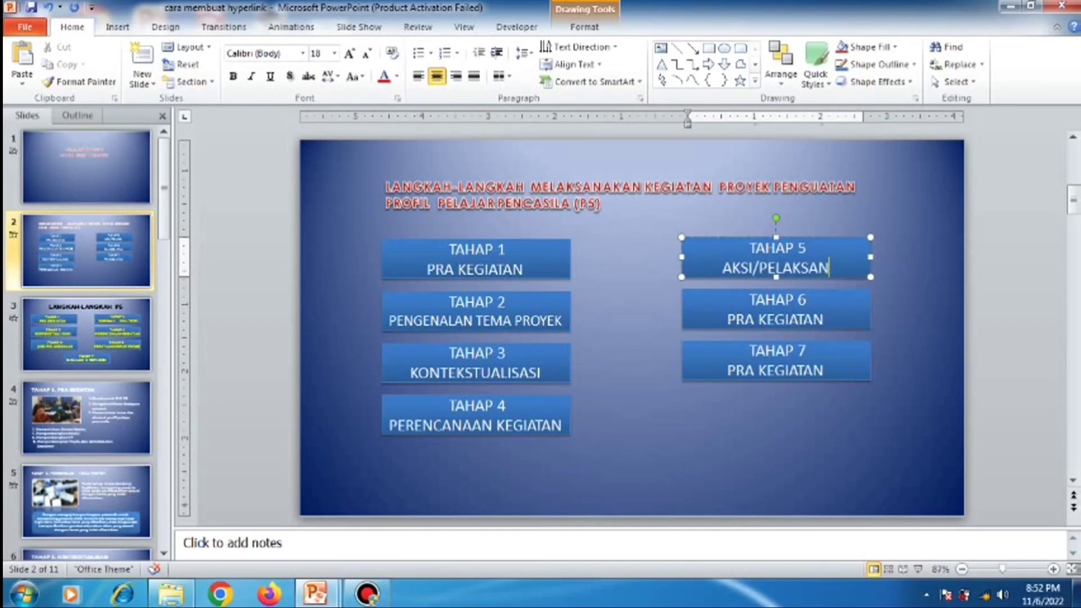
type("AAN")
left_click_drag(727, 320, 825, 320)
type("PER")
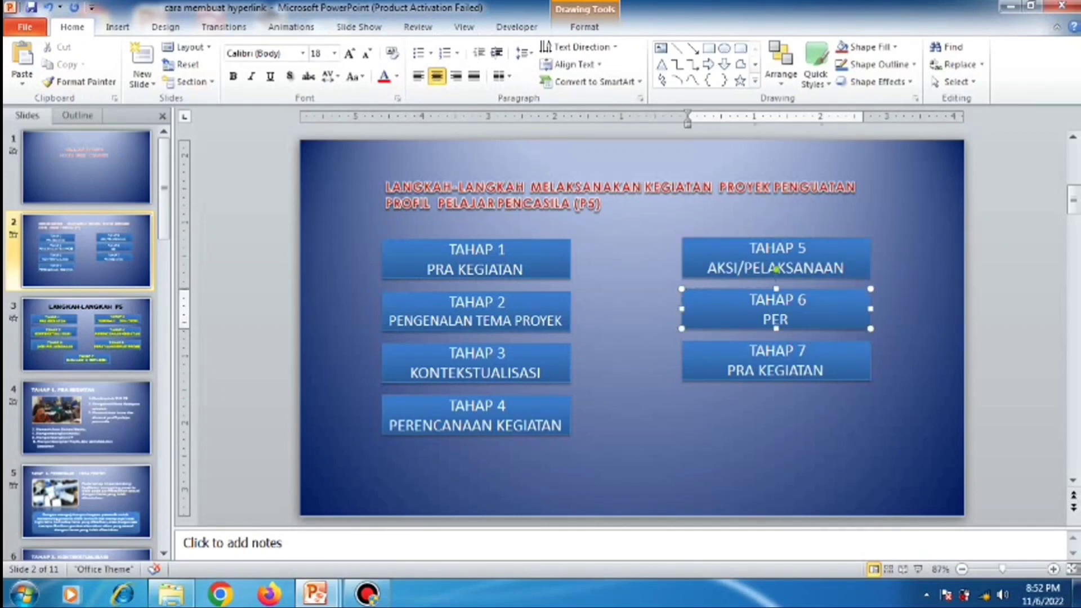
type("AYAAN/DI")
type("SPLAY P")
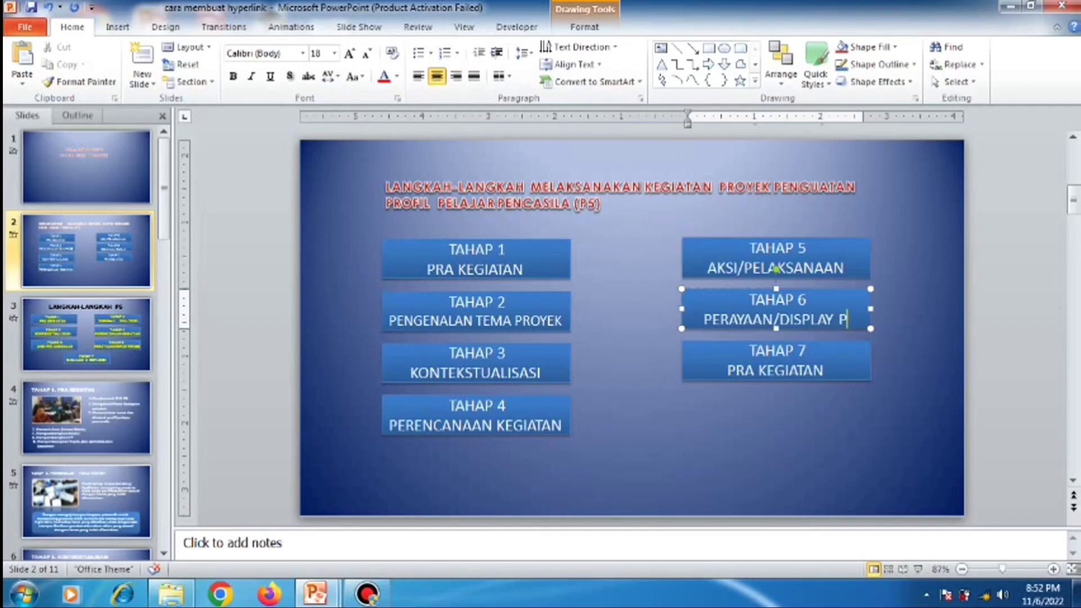
type("ROYEK")
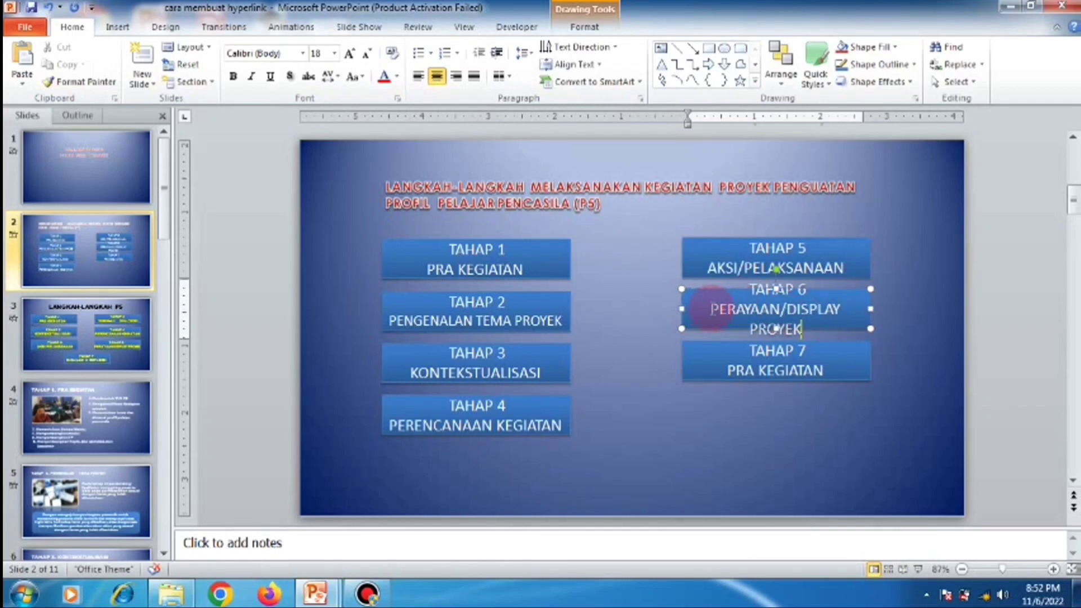
key("ctrl+a")
key("ctrl+shift+comma")
left_click(767, 447)
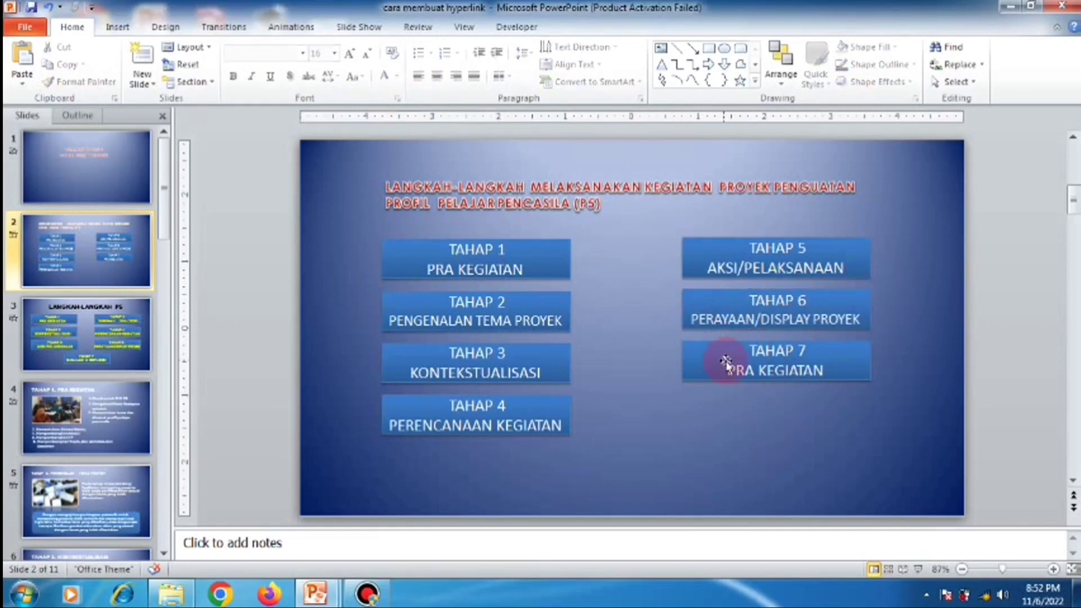
left_click_drag(726, 366, 824, 371)
type("EVELUASI D")
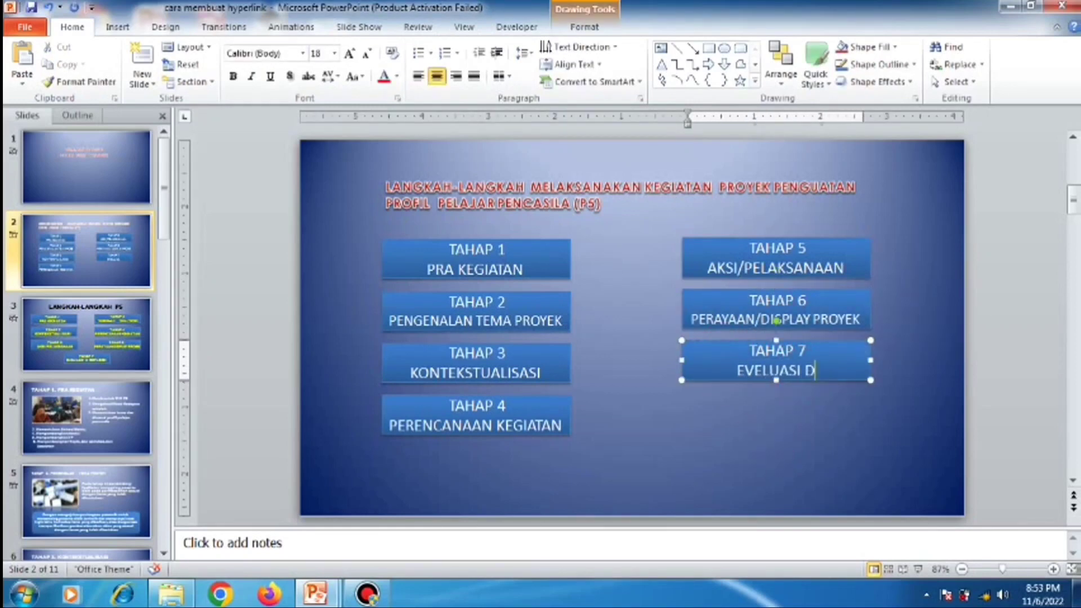
type("AN REFLEKSI")
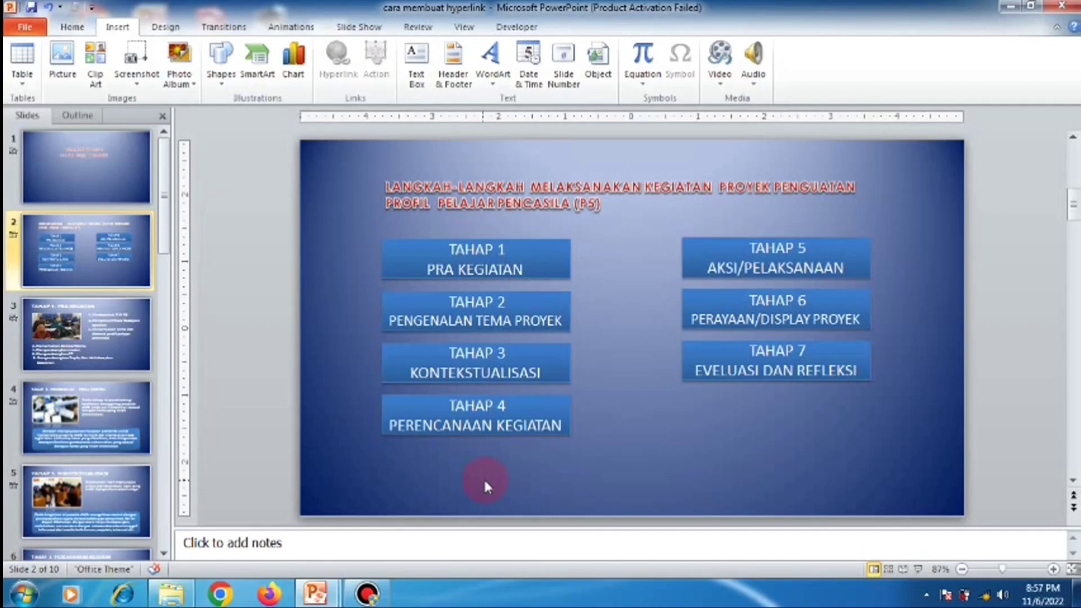
Draw a small rectangle in the bottom-right corner of slide 3
left_click(142, 352)
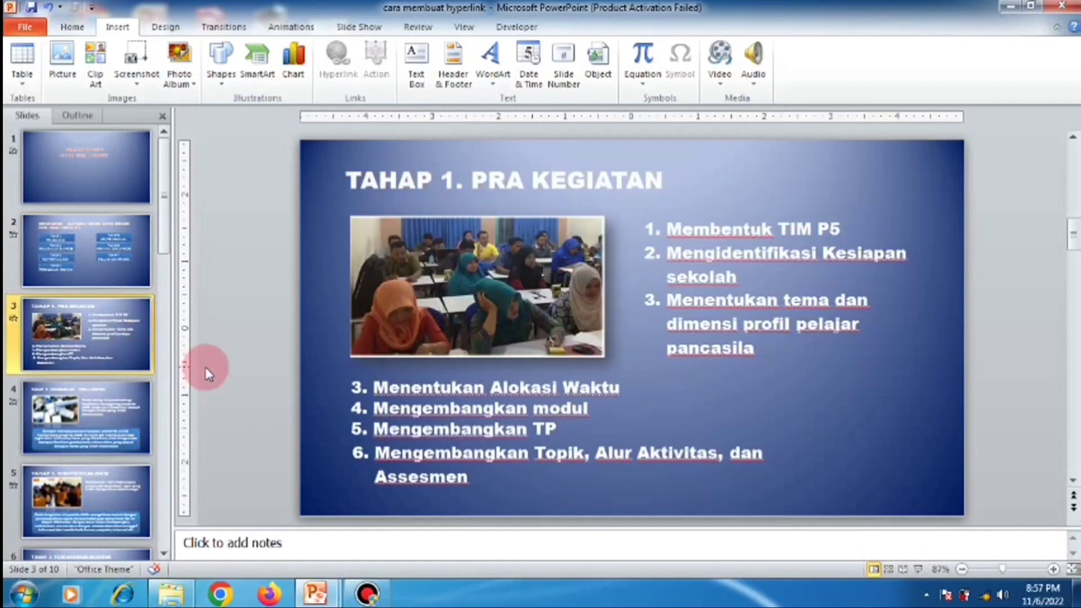
left_click(873, 434)
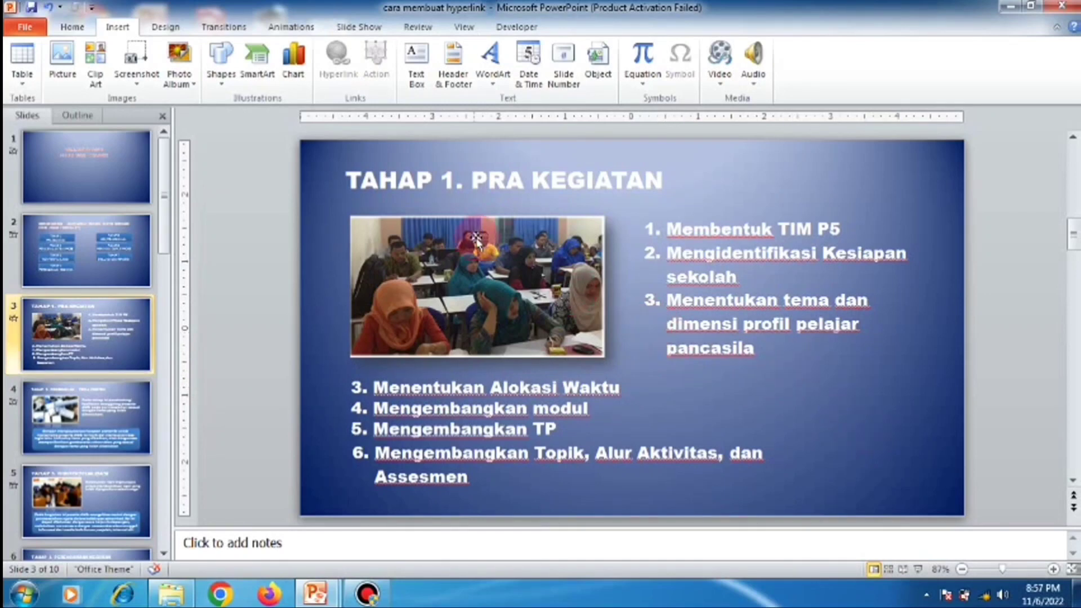
left_click(221, 87)
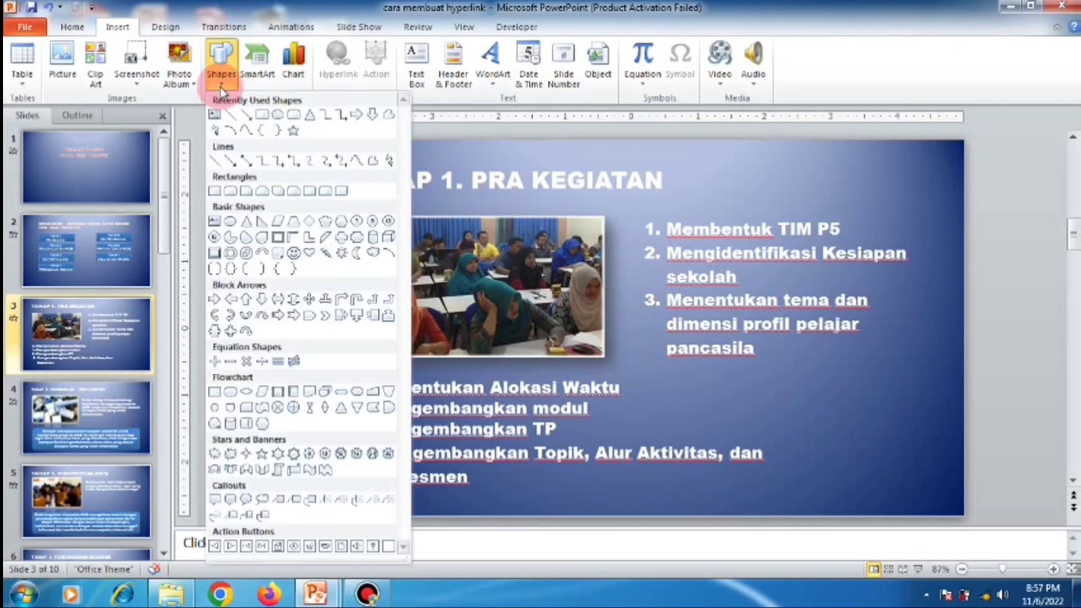
left_click(262, 116)
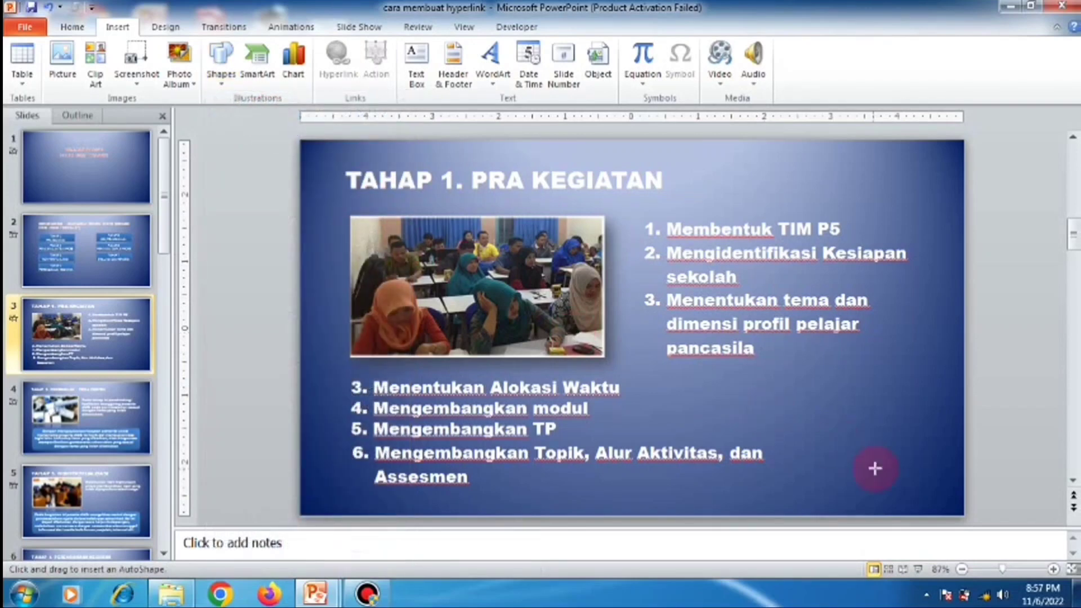
left_click_drag(849, 477, 943, 505)
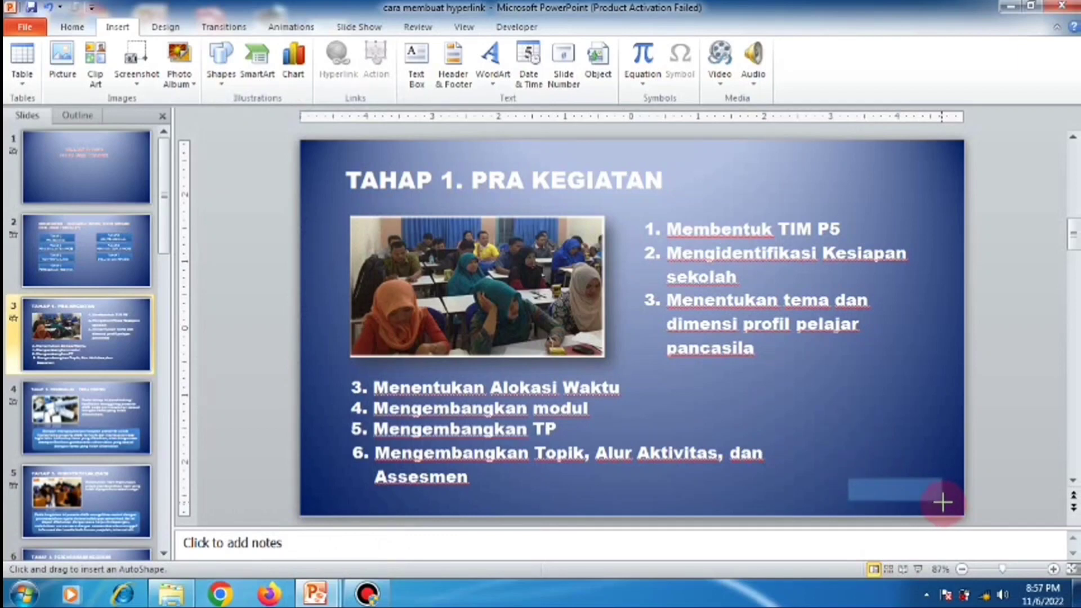
left_click_drag(943, 504, 942, 499)
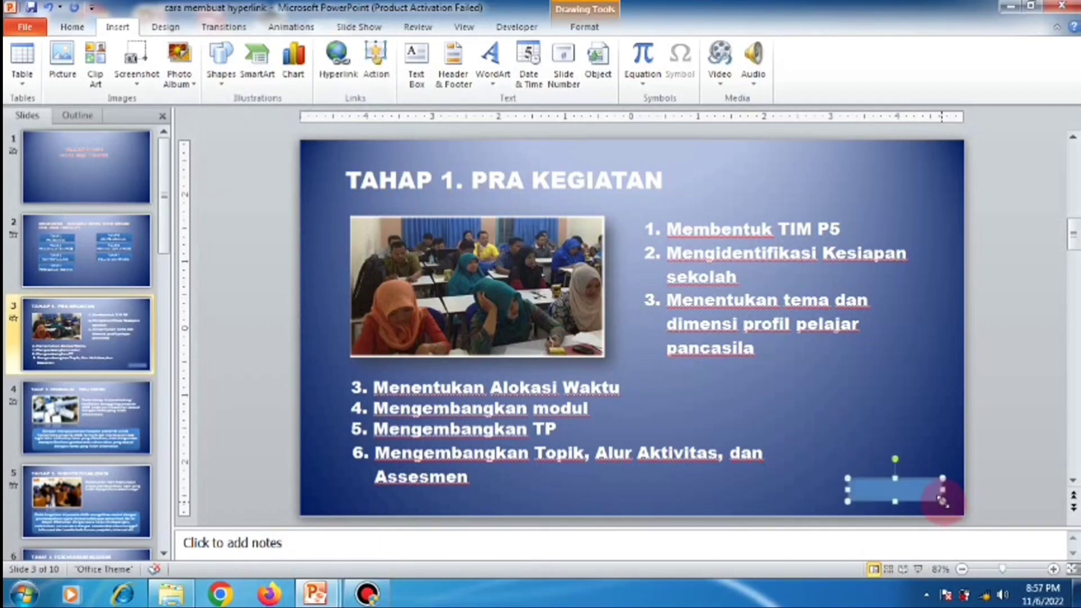
Label the new shape KEMBALI in capital letters
type("kembali")
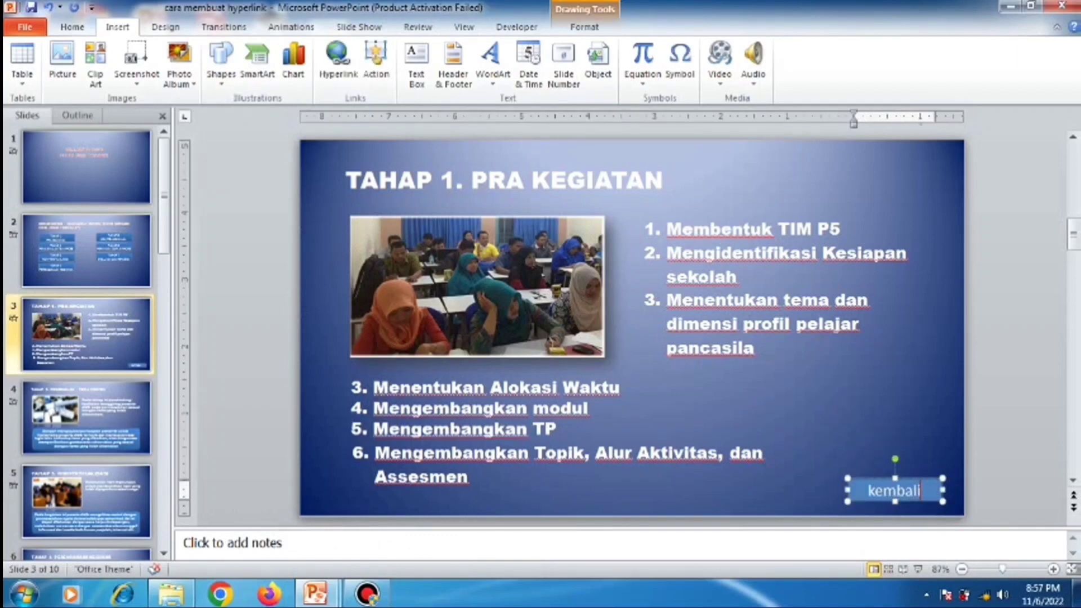
key("BackSpace")
key("BackSpace")
key("BackSpace")
key("BackSpace")
key("BackSpace")
type("MBAL")
type("I")
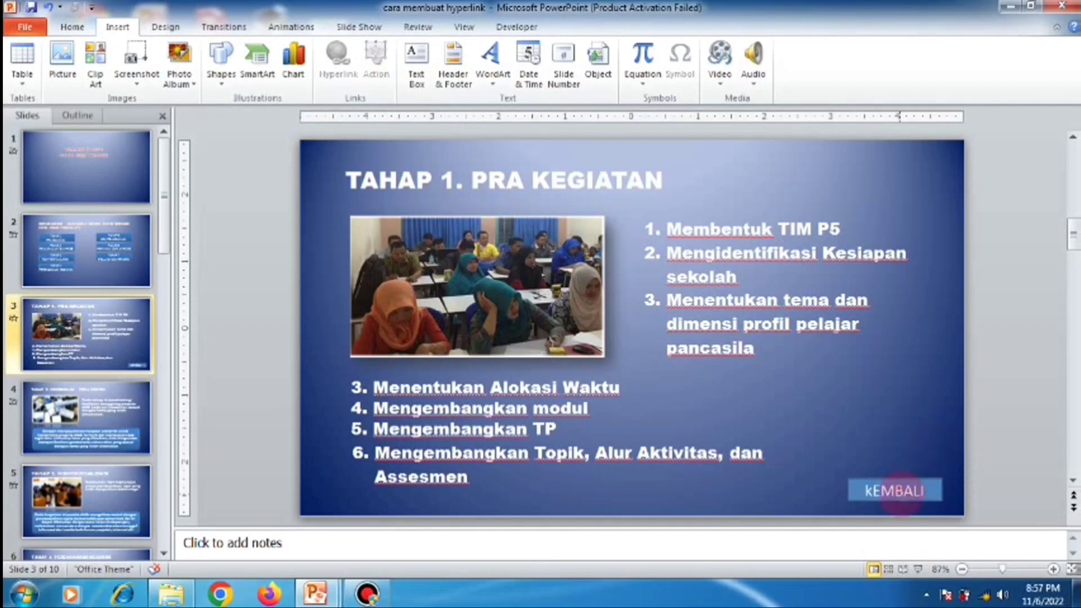
left_click(867, 489)
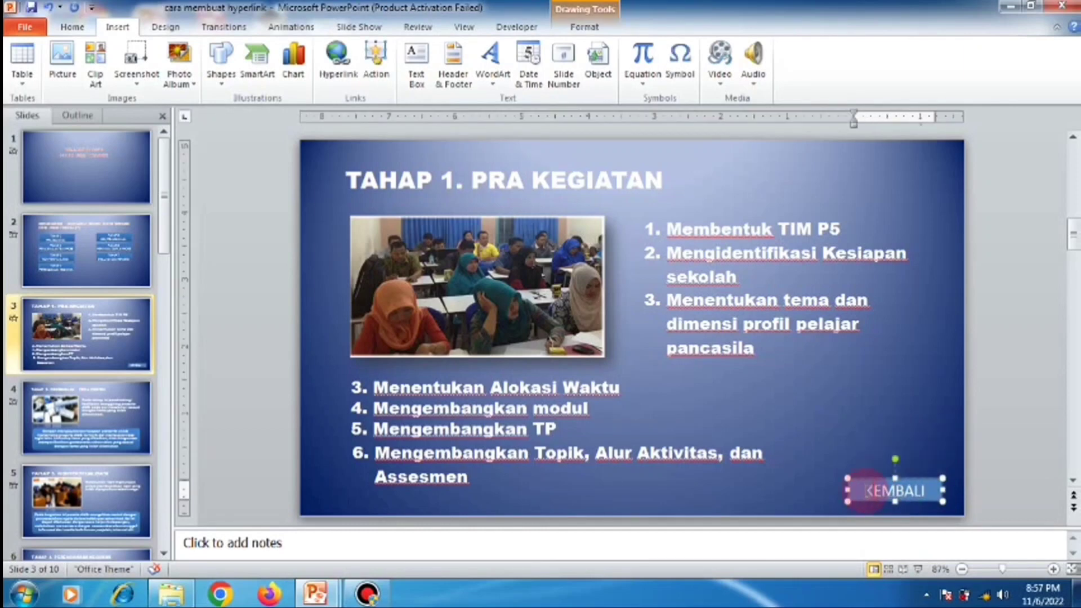
left_click(912, 410)
left_click(918, 481)
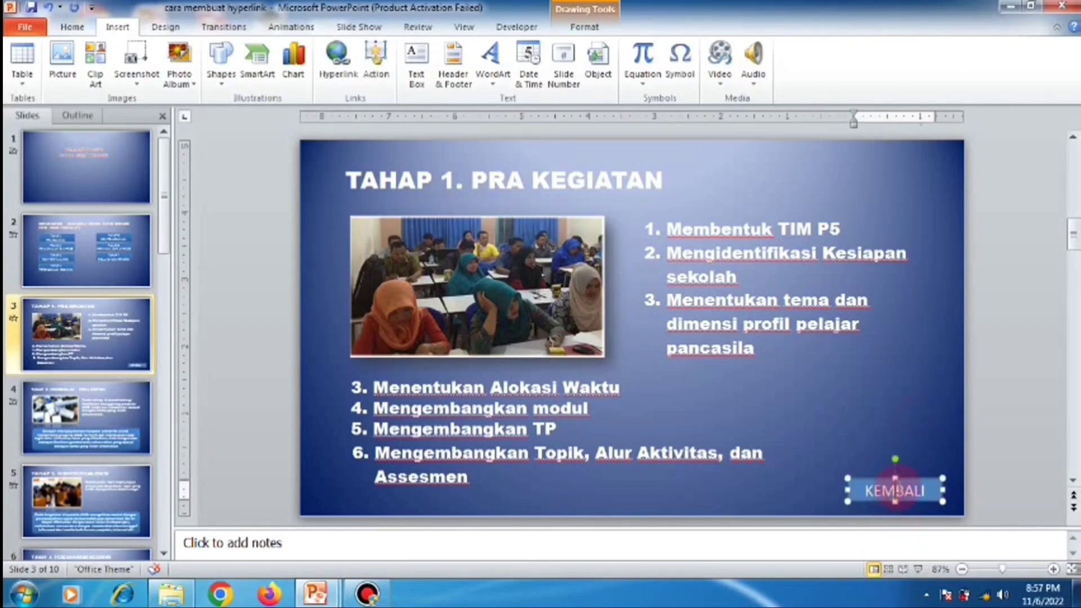
left_click(920, 480)
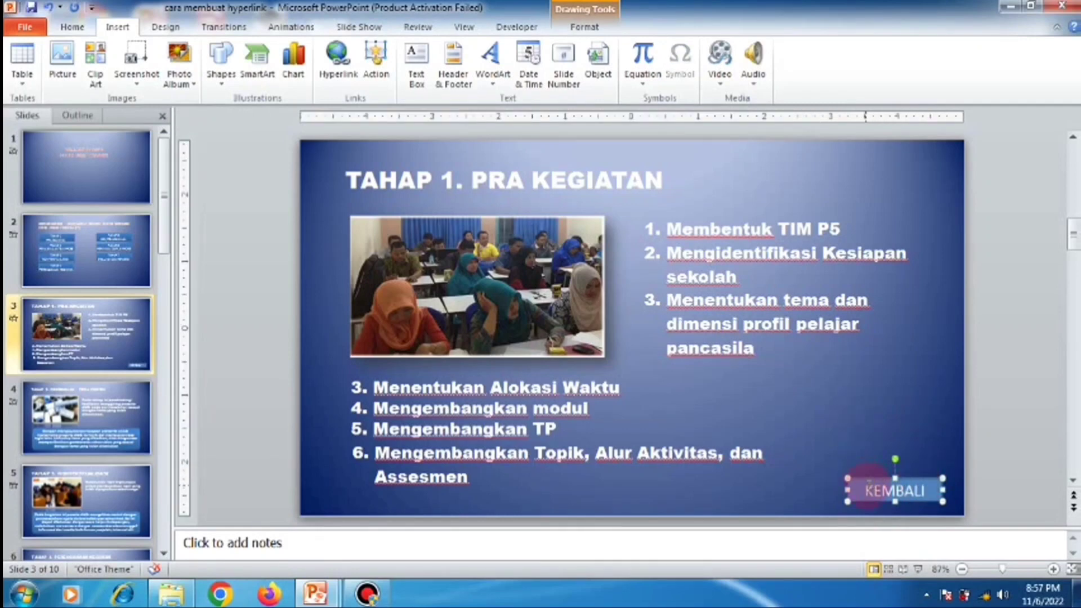
Apply the teal shape style with light outline to the KEMBALI button
double_click(939, 487)
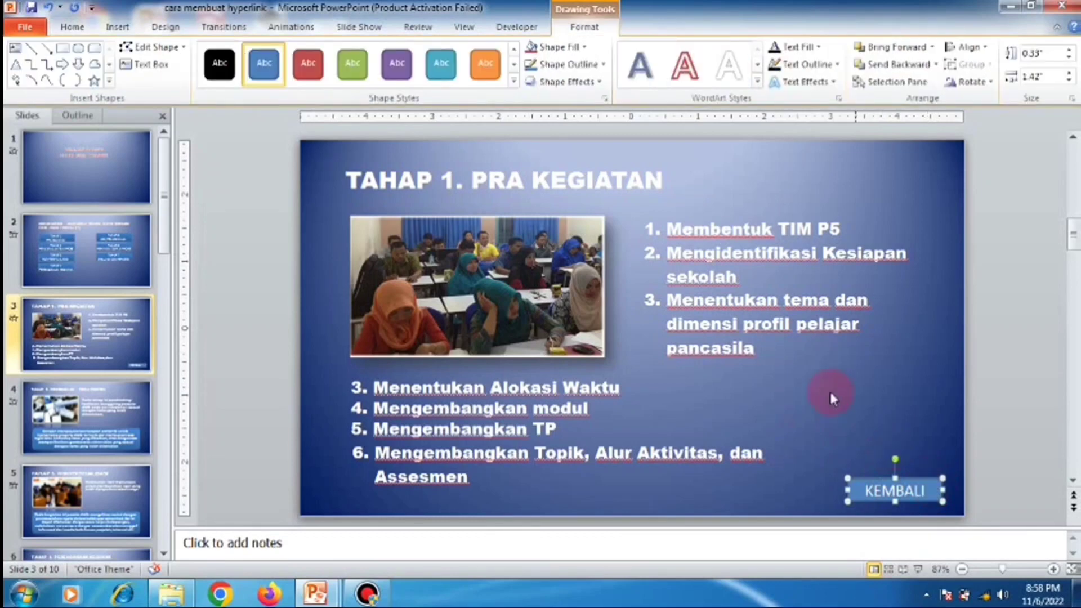
left_click(513, 81)
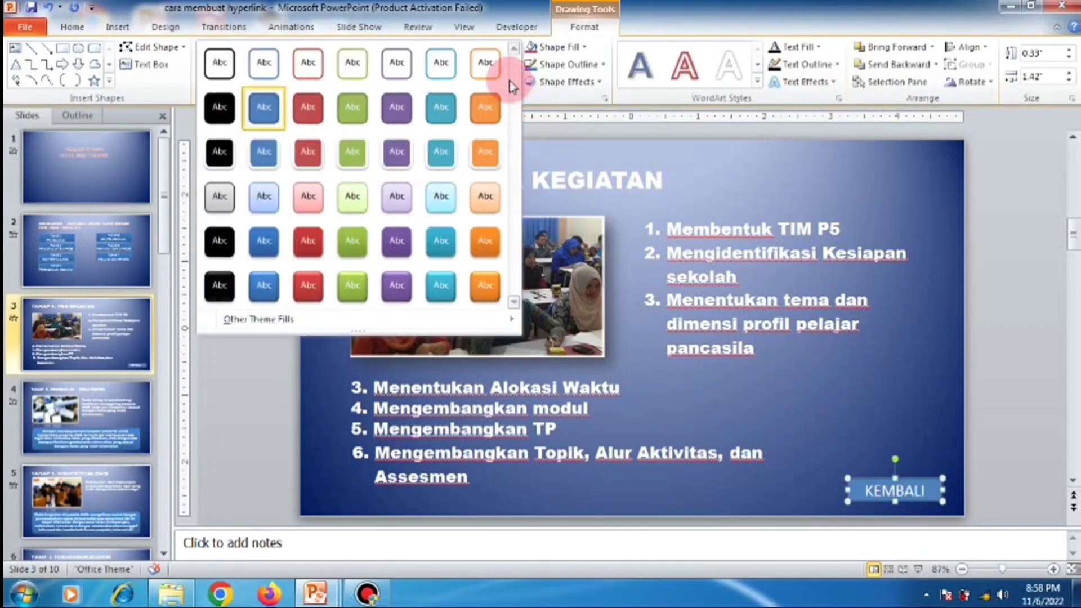
left_click(445, 166)
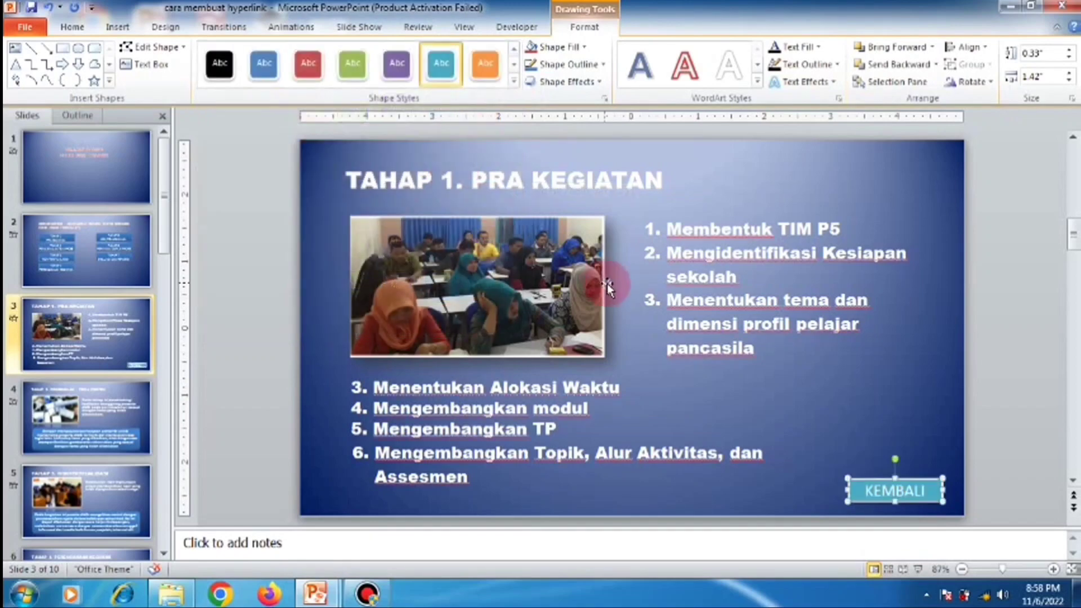
left_click(902, 372)
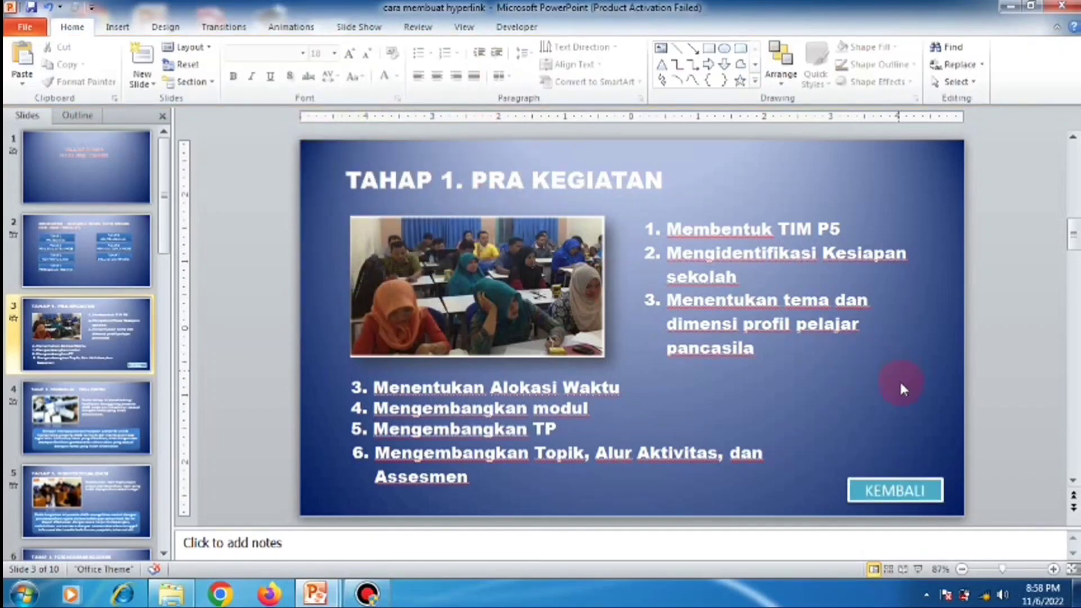
left_click(922, 483)
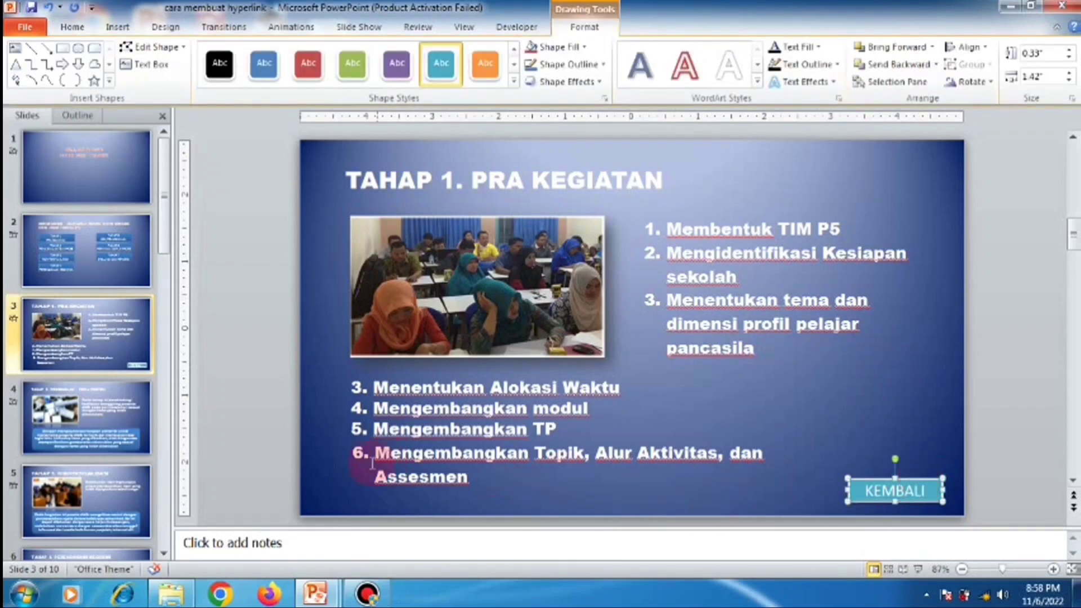
Paste the KEMBALI button onto slide 4 and nudge it into the bottom-right corner
left_click(107, 414)
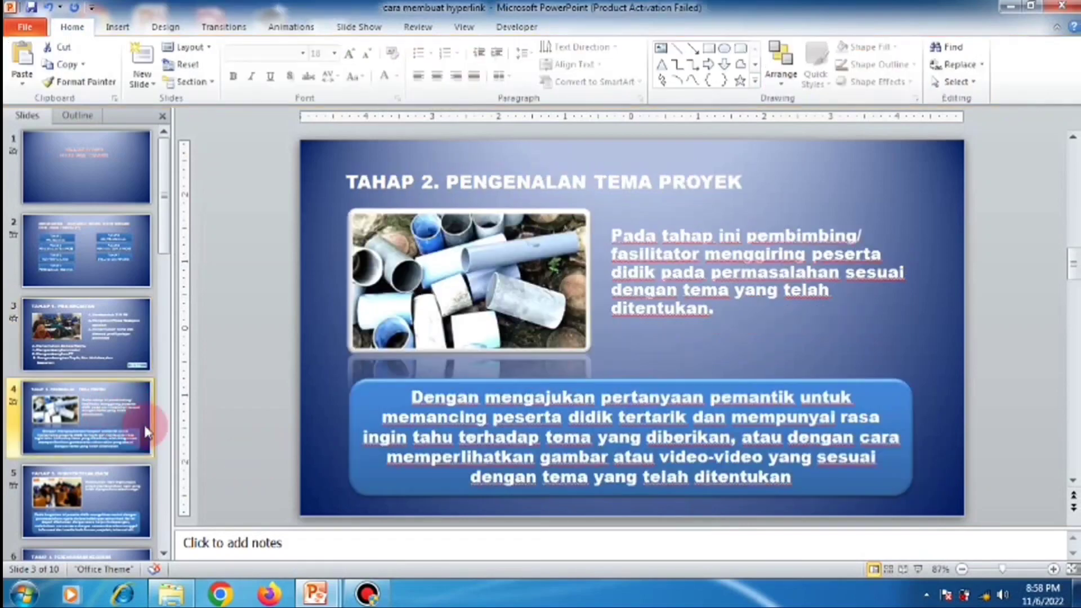
key("ctrl+v")
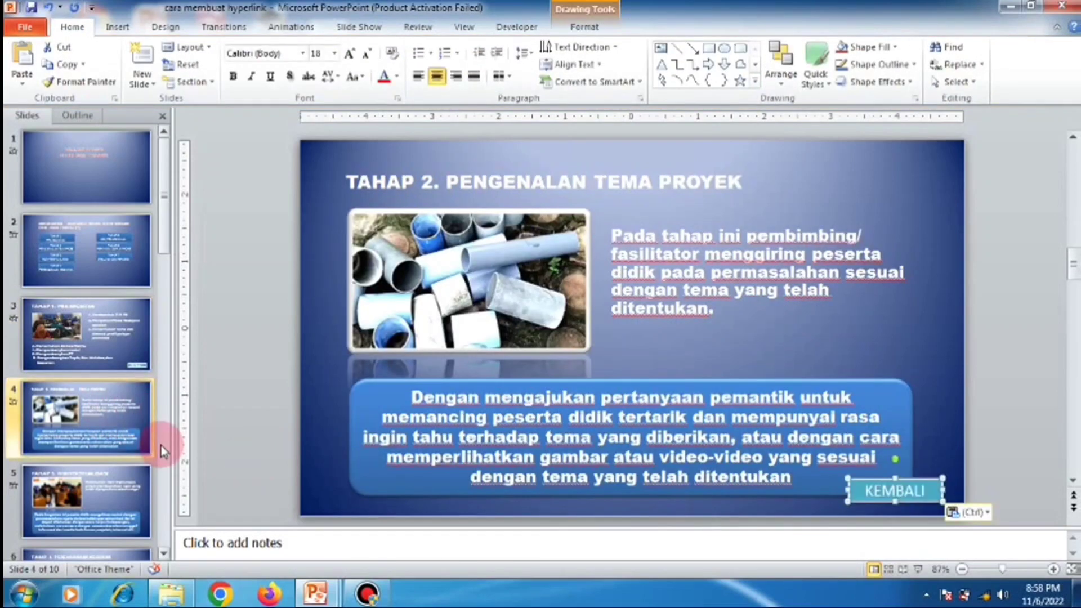
left_click(835, 327)
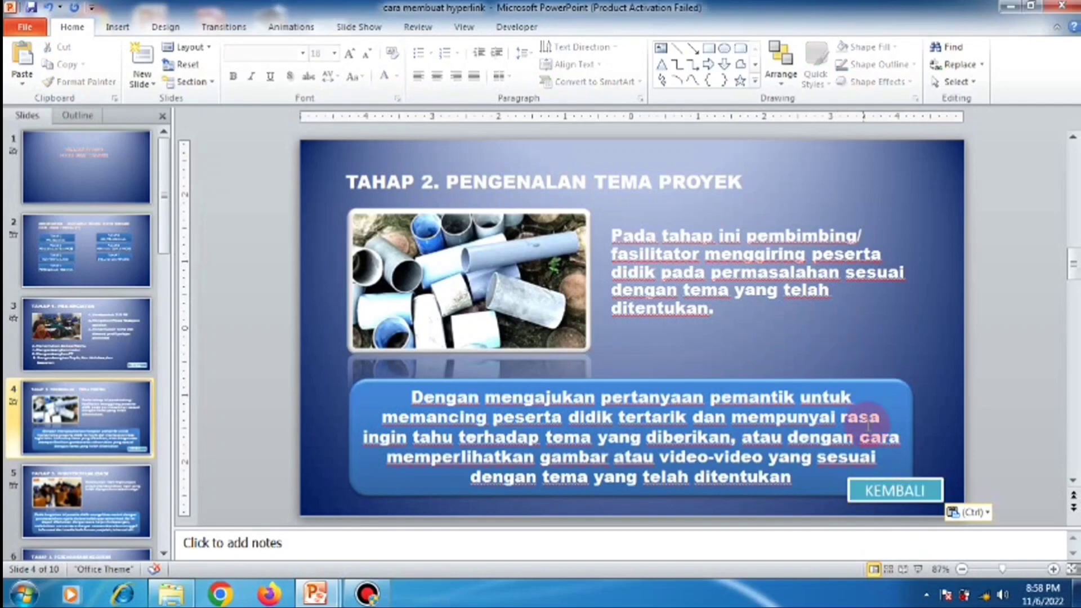
left_click(923, 483)
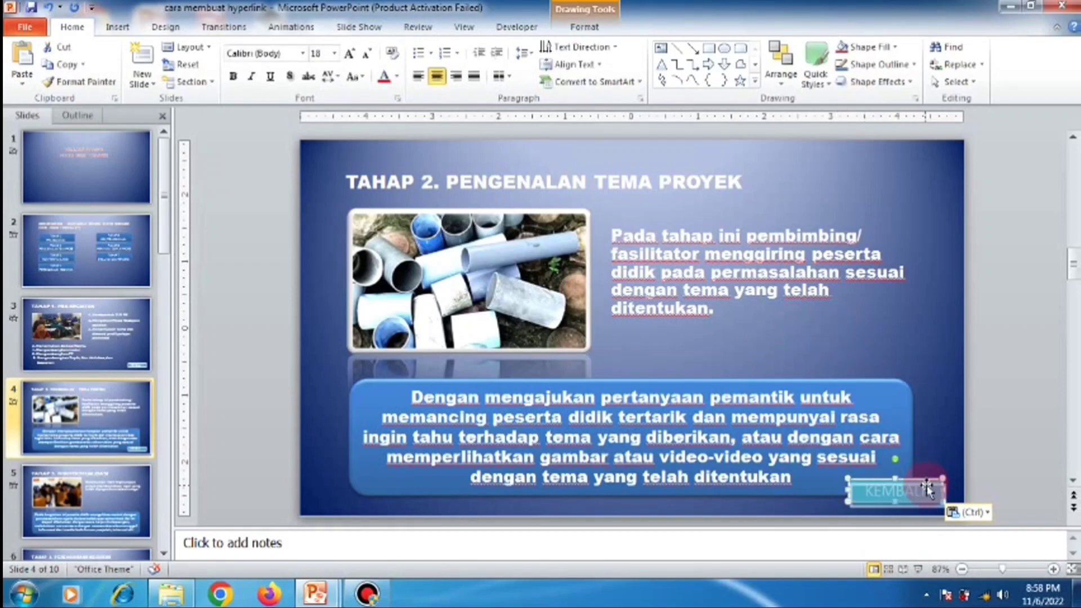
left_click_drag(926, 485, 928, 491)
left_click(930, 449)
Reduce the blue text box's text to 16 pt, then shorten and reposition the box
left_click_drag(588, 382, 588, 360)
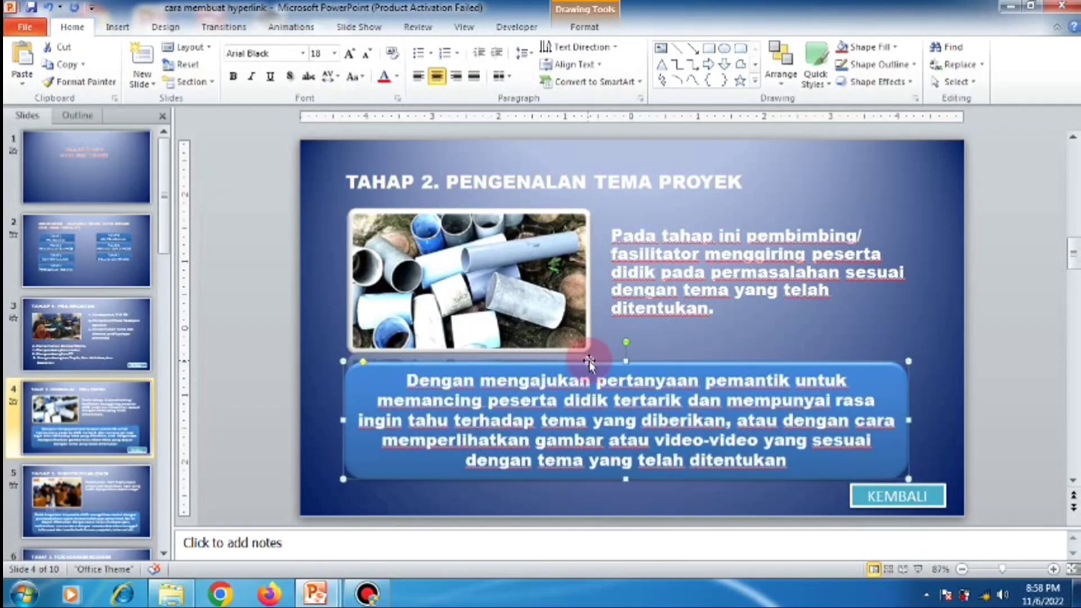
left_click(744, 333)
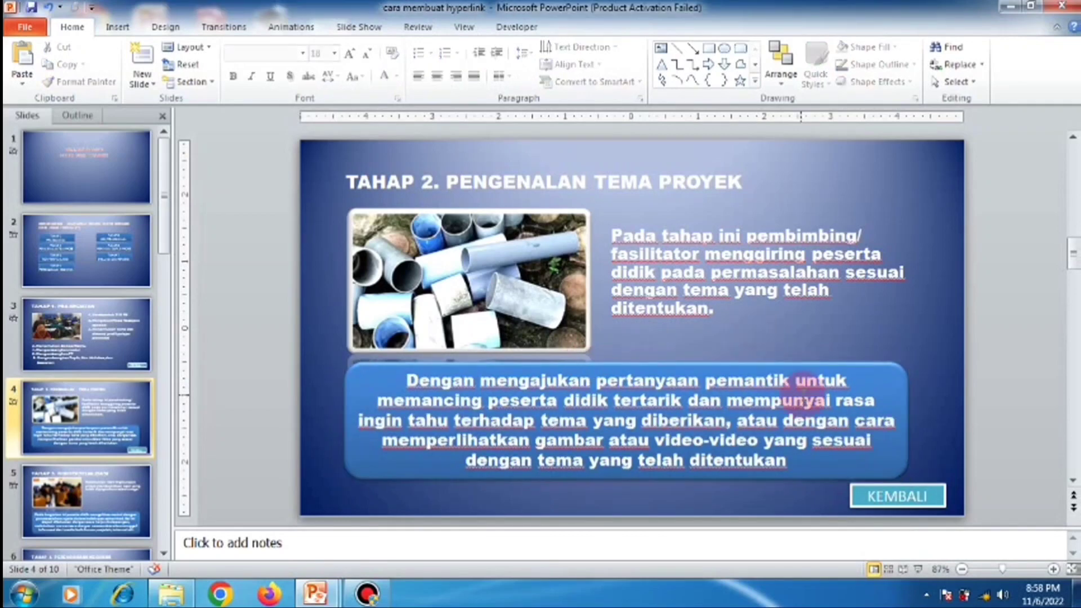
left_click(876, 396)
left_click_drag(408, 376, 783, 463)
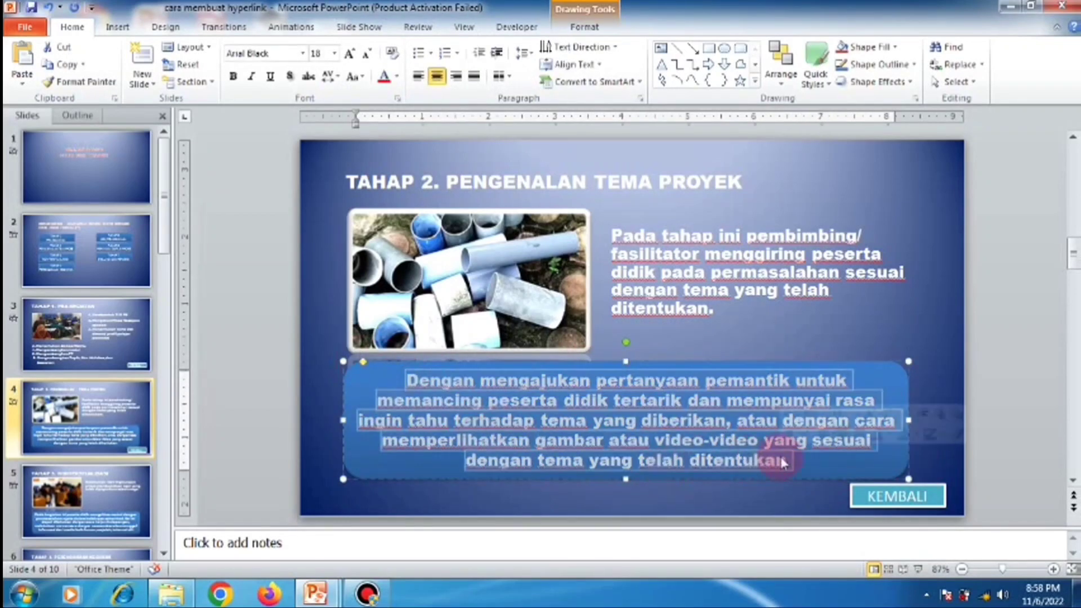
key("ctrl+shift+comma")
left_click_drag(623, 479, 623, 463)
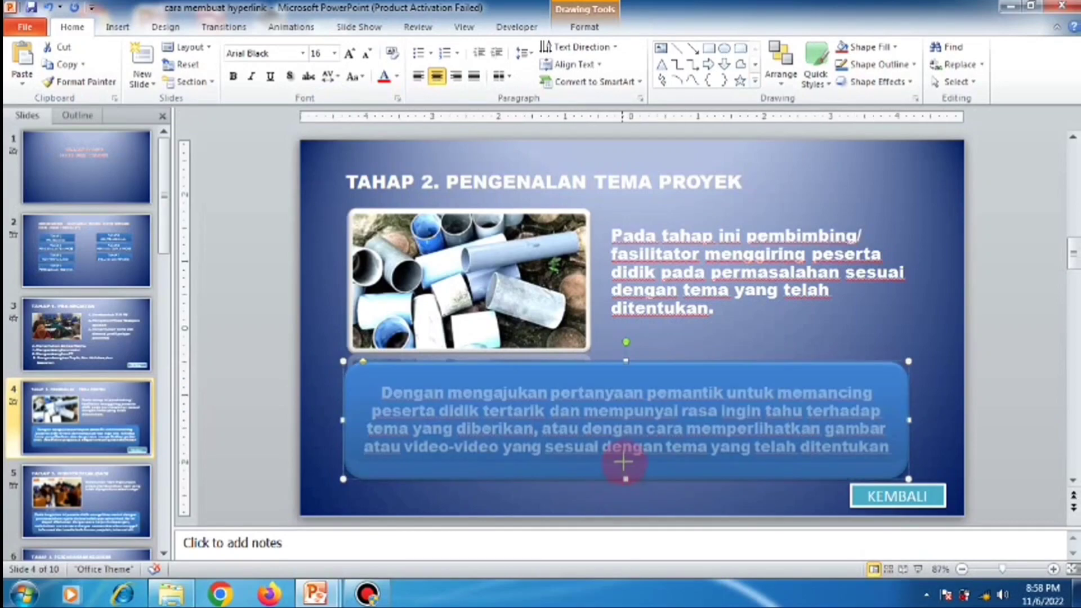
left_click_drag(671, 362, 671, 374)
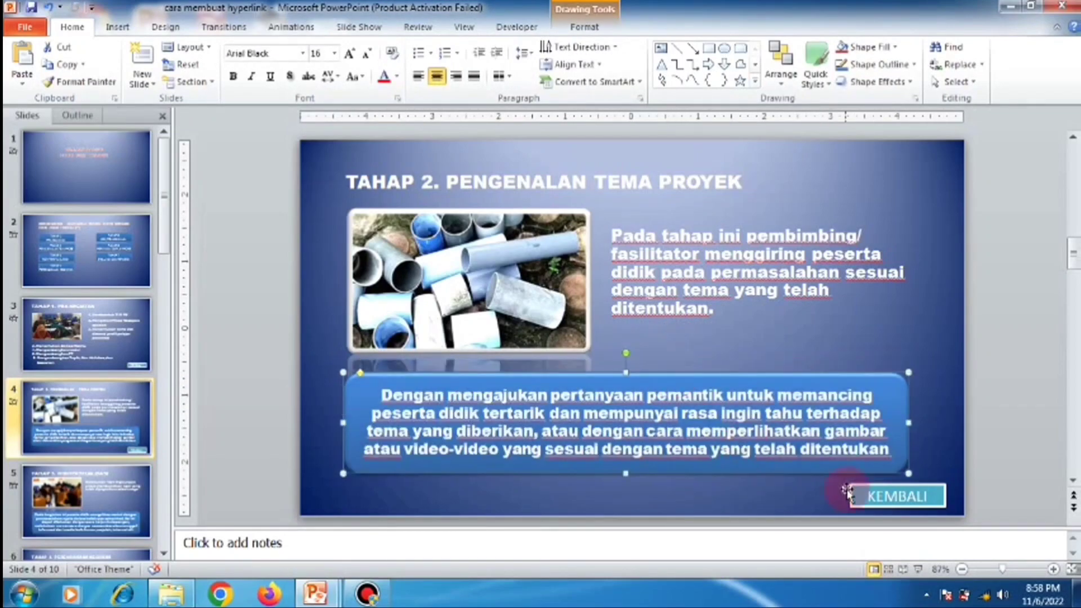
left_click(926, 483)
key("ctrl+x")
key("ctrl+v")
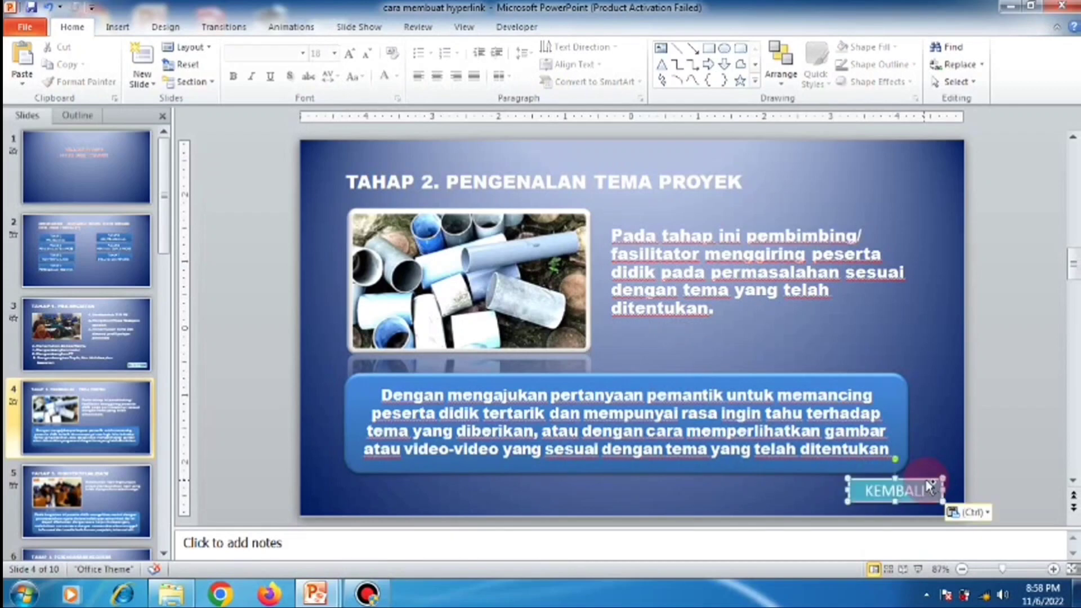
left_click(938, 364)
On slide 5, reduce the bottom box's text to 16 pt, shorten and reposition it
left_click(150, 490)
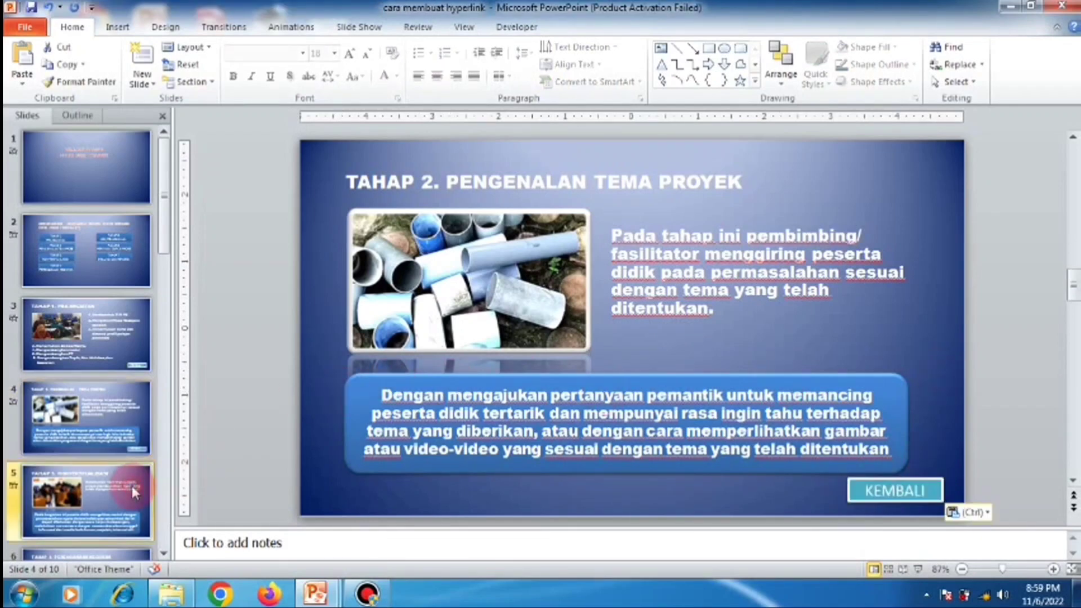
left_click_drag(369, 397, 879, 478)
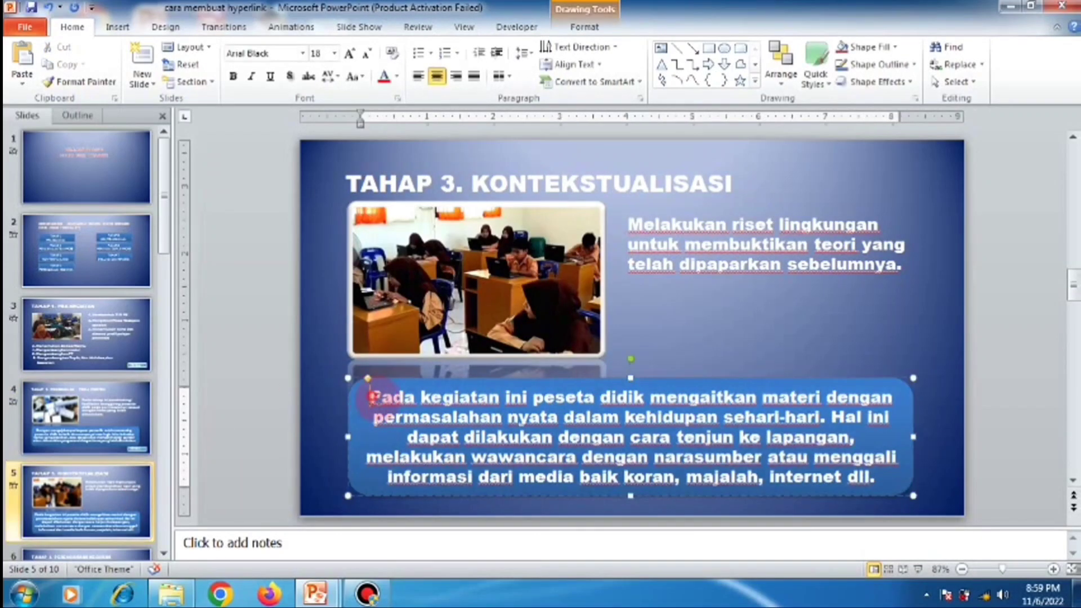
key("ctrl+shift+less")
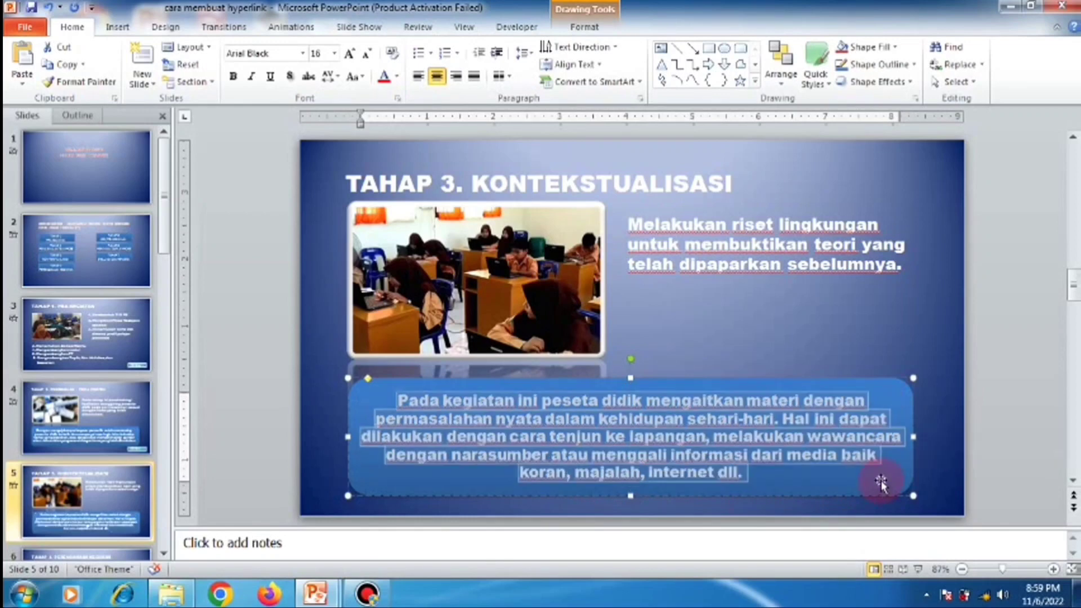
left_click_drag(632, 497, 629, 483)
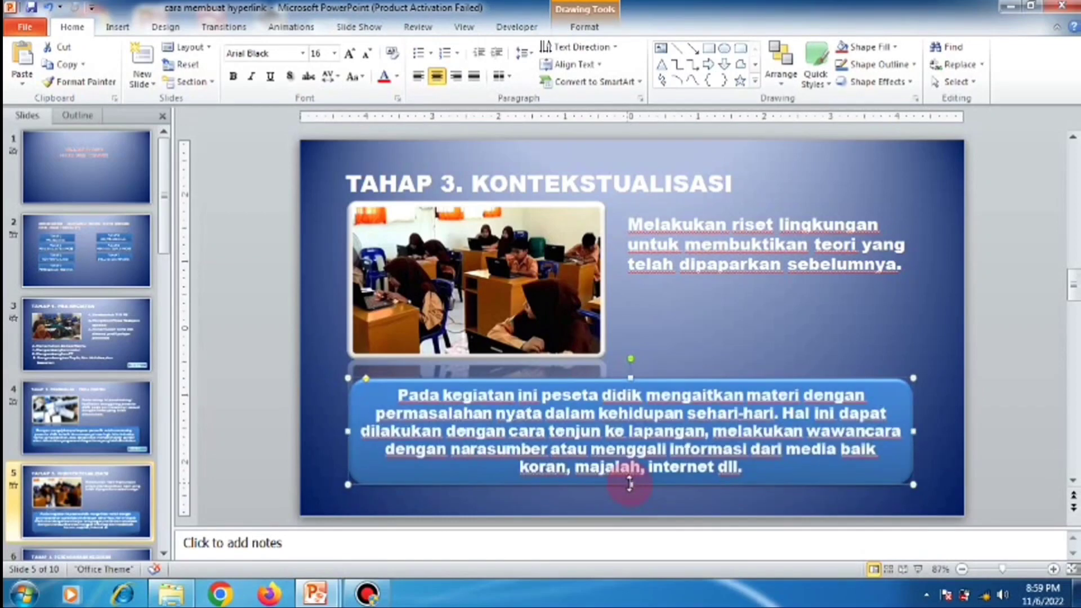
mouse_move(666, 377)
left_mouse_down()
mouse_move(657, 373)
mouse_move(729, 365)
left_mouse_up()
left_click(742, 331)
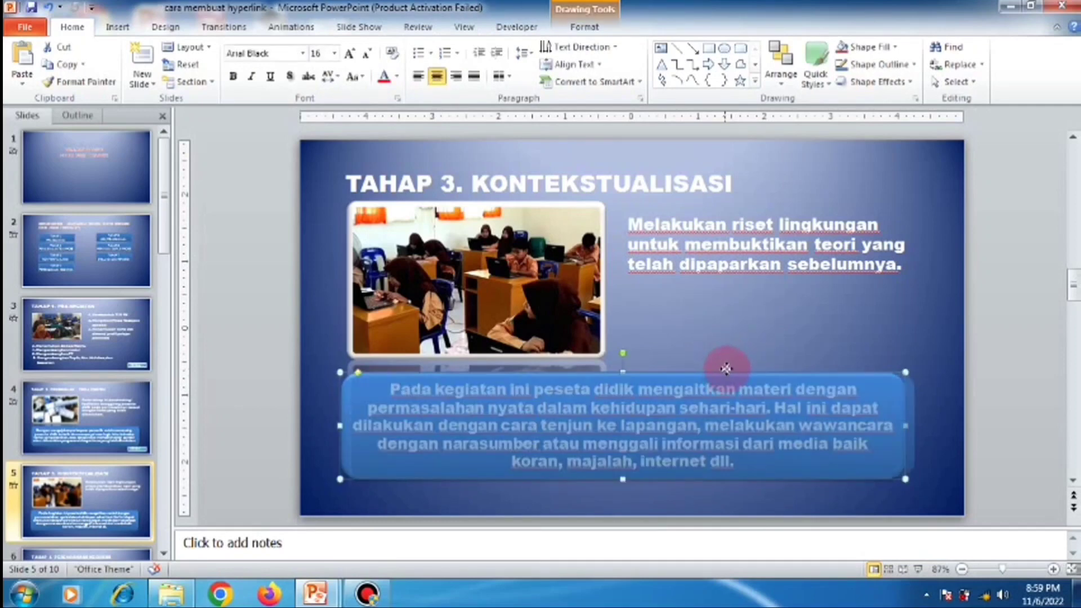
left_click(733, 341)
Paste the KEMBALI button onto slide 5 and raise the bottom text box slightly
key("ctrl+v")
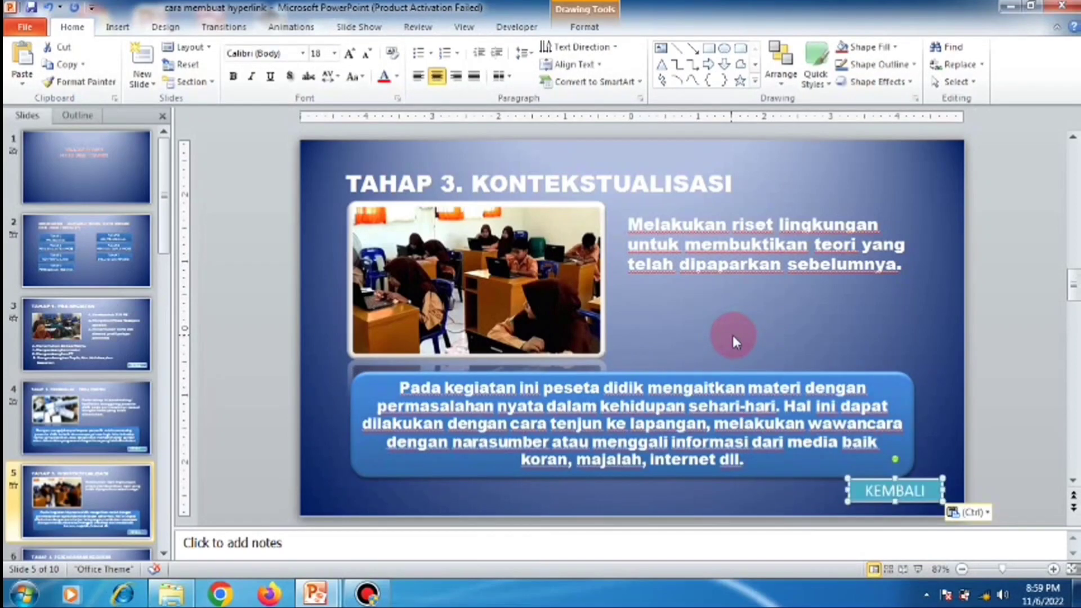
left_click(804, 307)
left_click(666, 476)
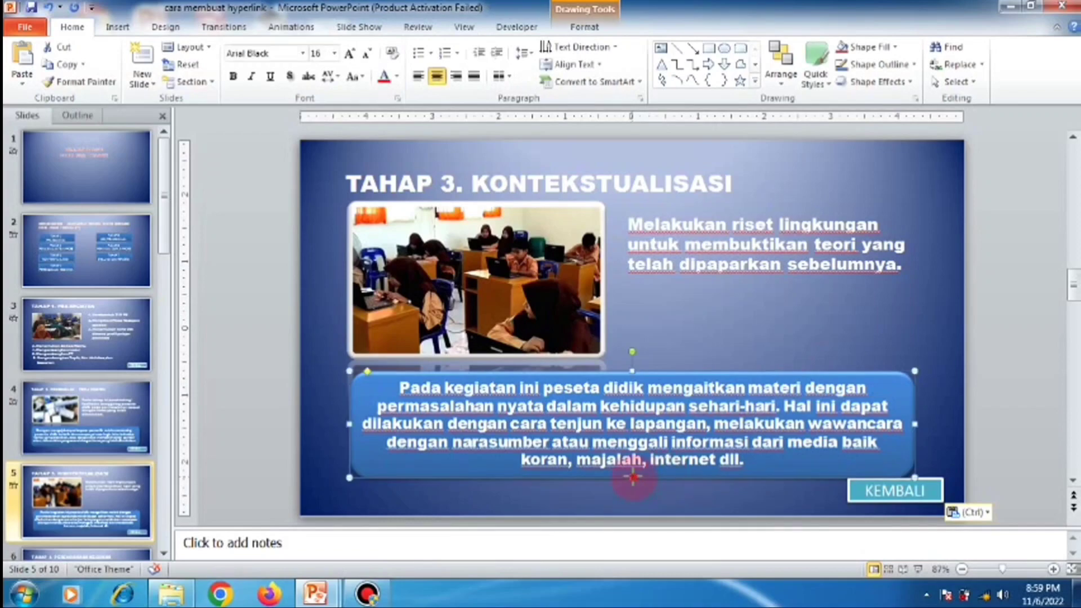
left_click_drag(631, 474, 623, 469)
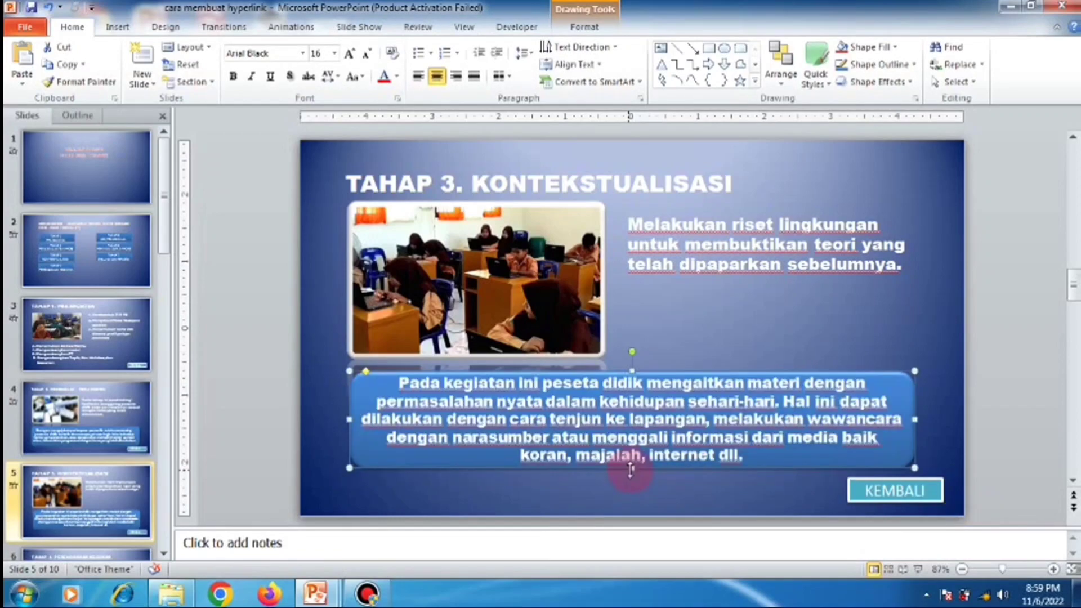
left_click(695, 340)
key("Page_Up")
key("Page_Up")
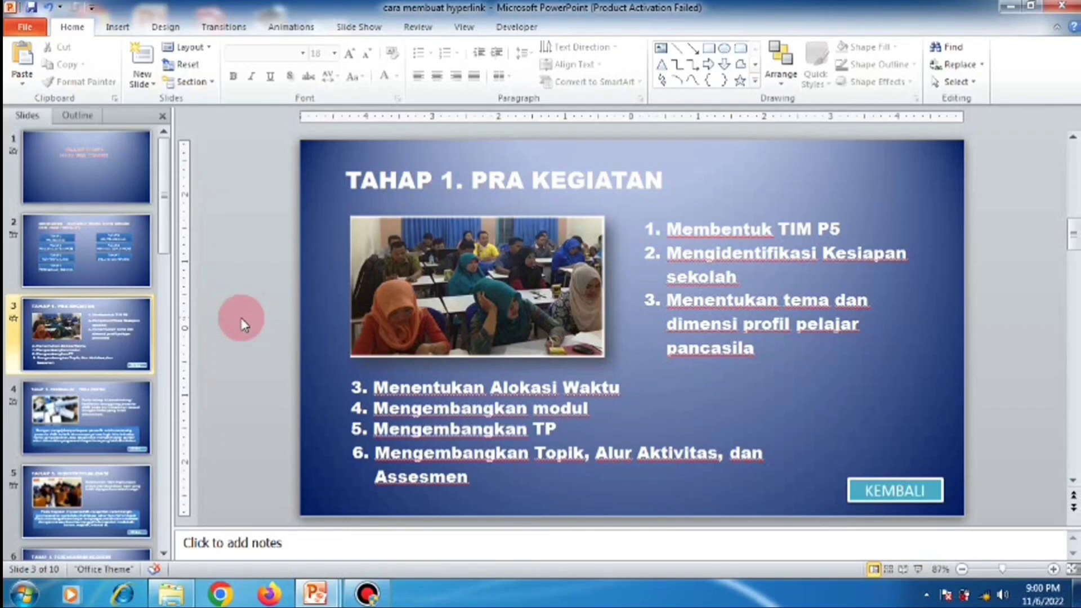
Give the TAHAP 1 PRA KEGIATAN button a click action hyperlinking to Slide 3
left_click(144, 281)
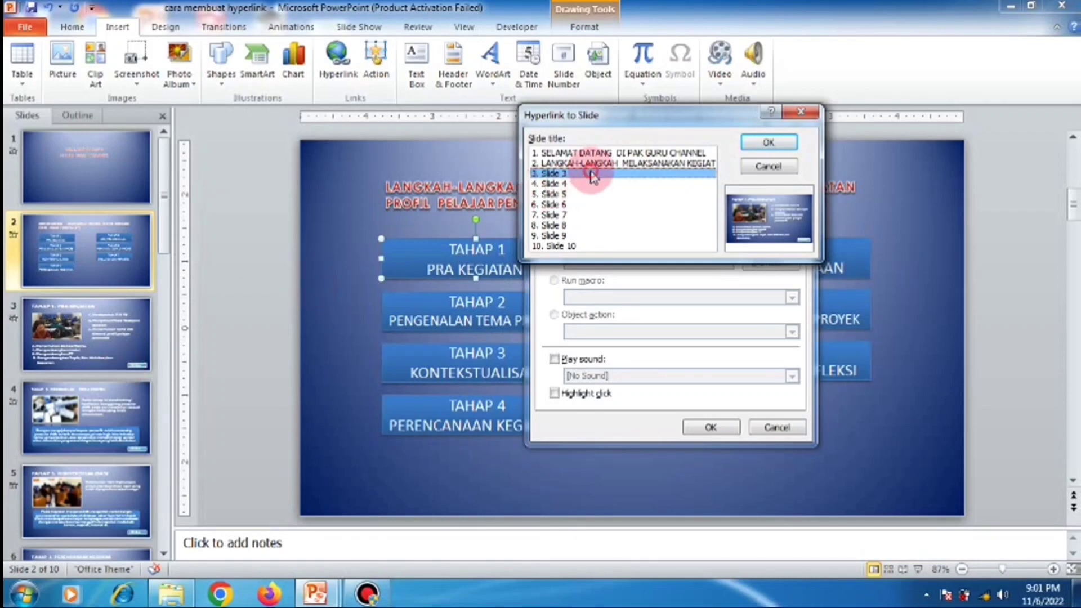
left_click(768, 144)
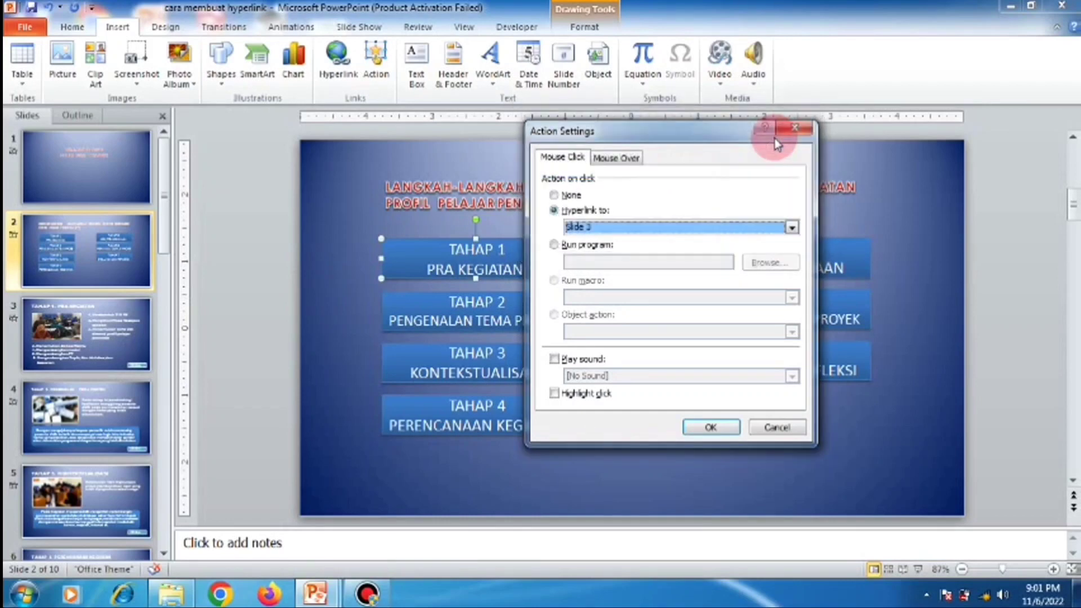
left_click(710, 427)
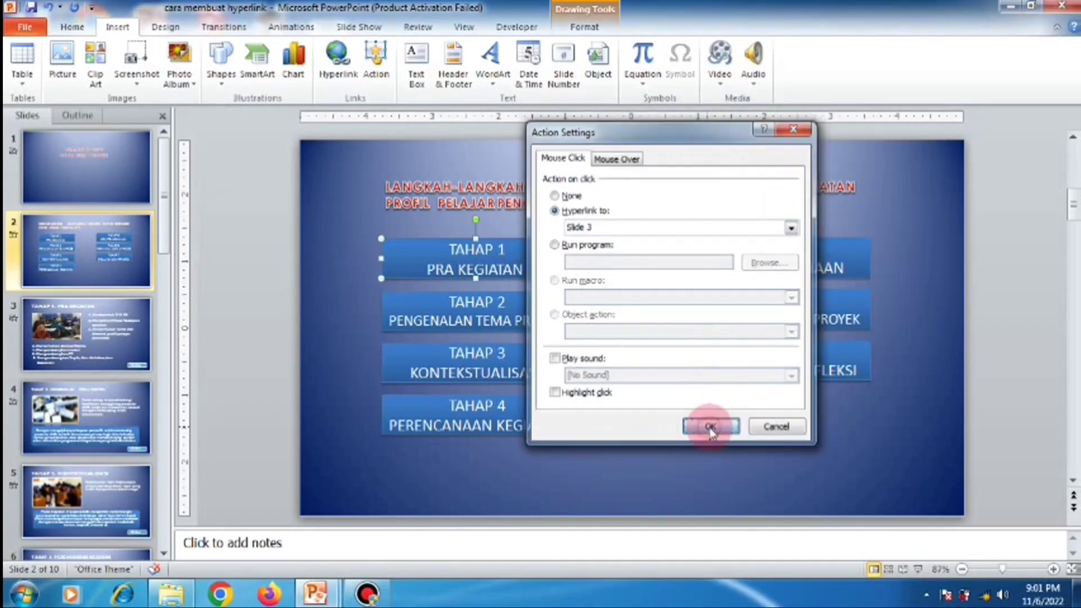
left_click(687, 446)
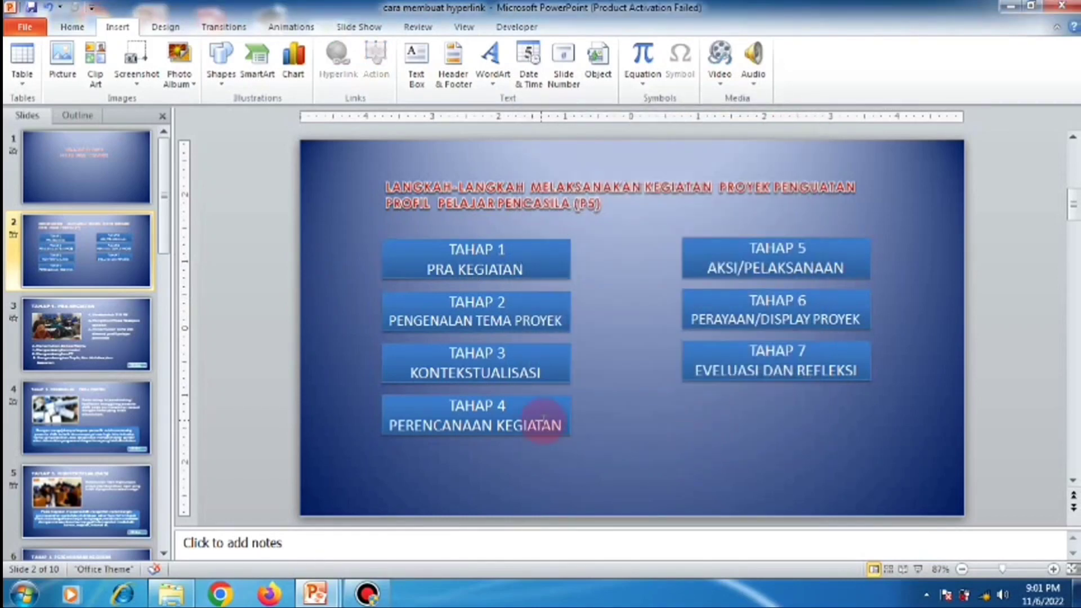
Give the TAHAP 2 PENGENALAN TEMA PROYEK button a click action hyperlinking to Slide 4
left_click(447, 290)
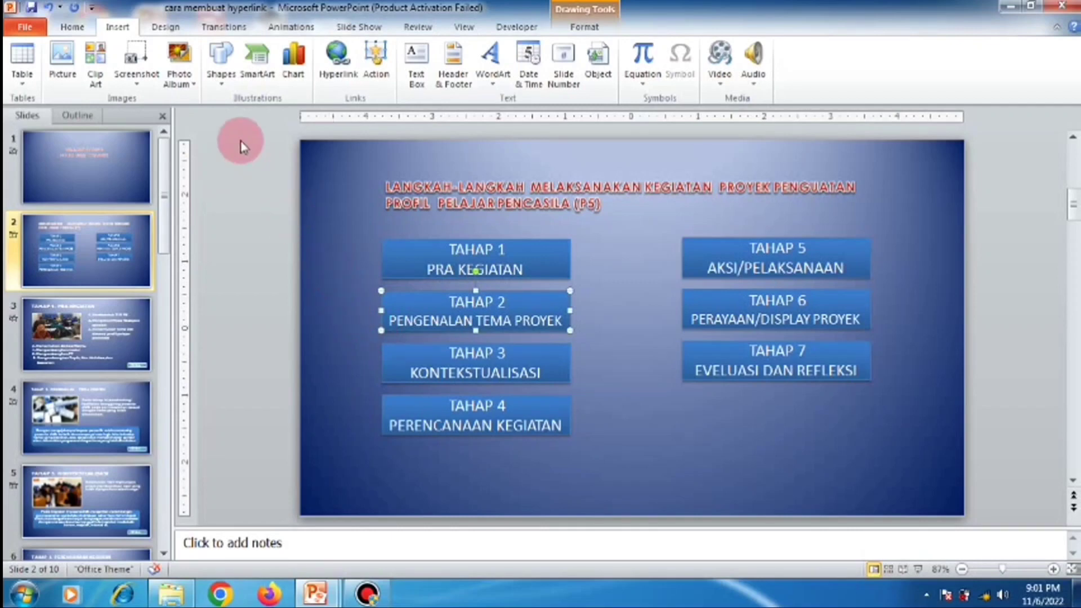
left_click(381, 68)
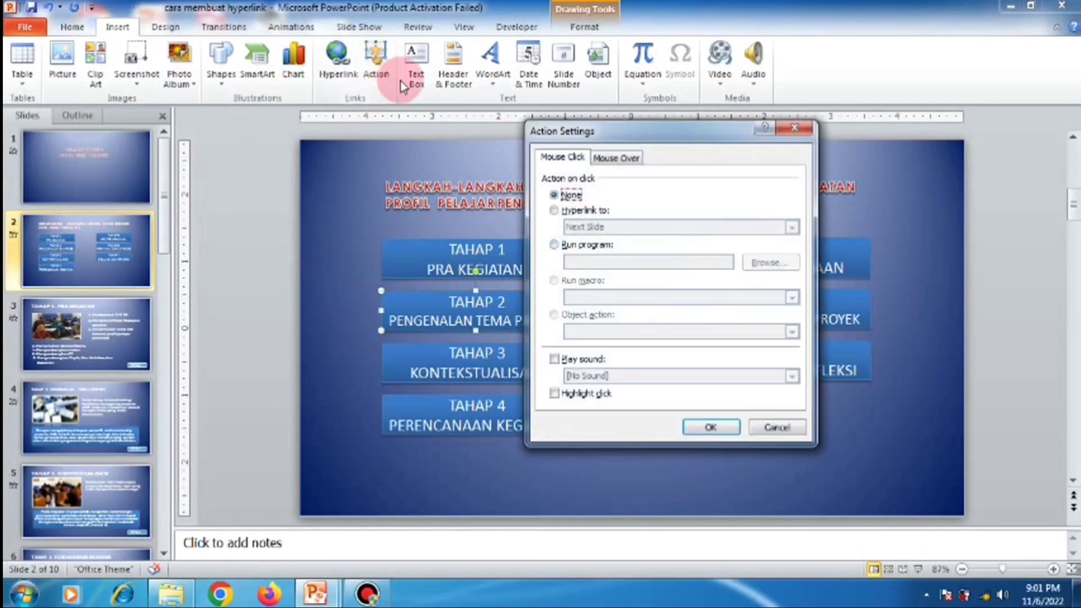
left_click(563, 210)
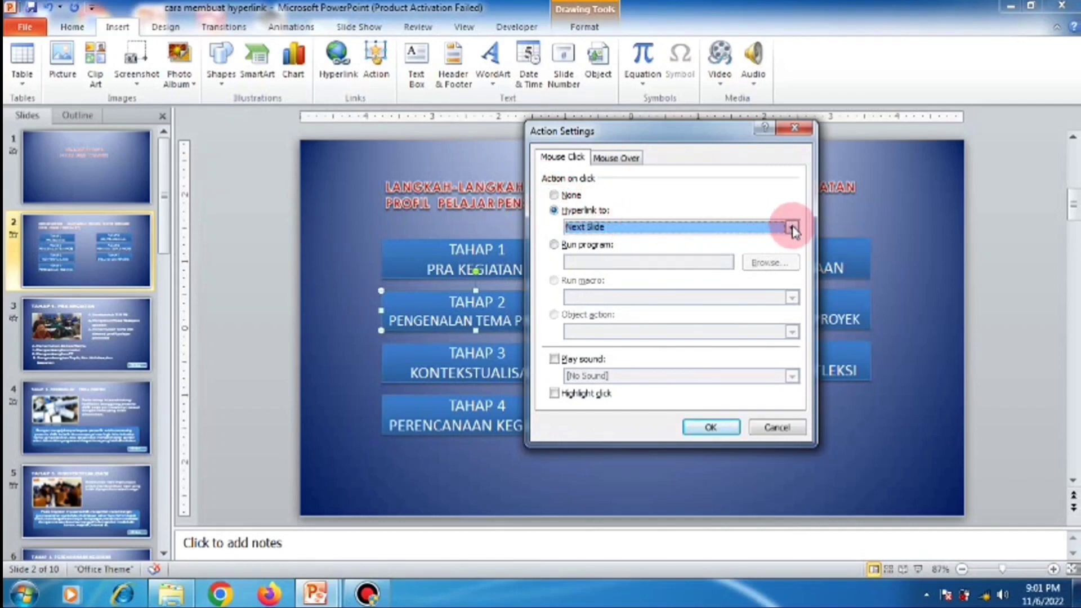
left_click(792, 227)
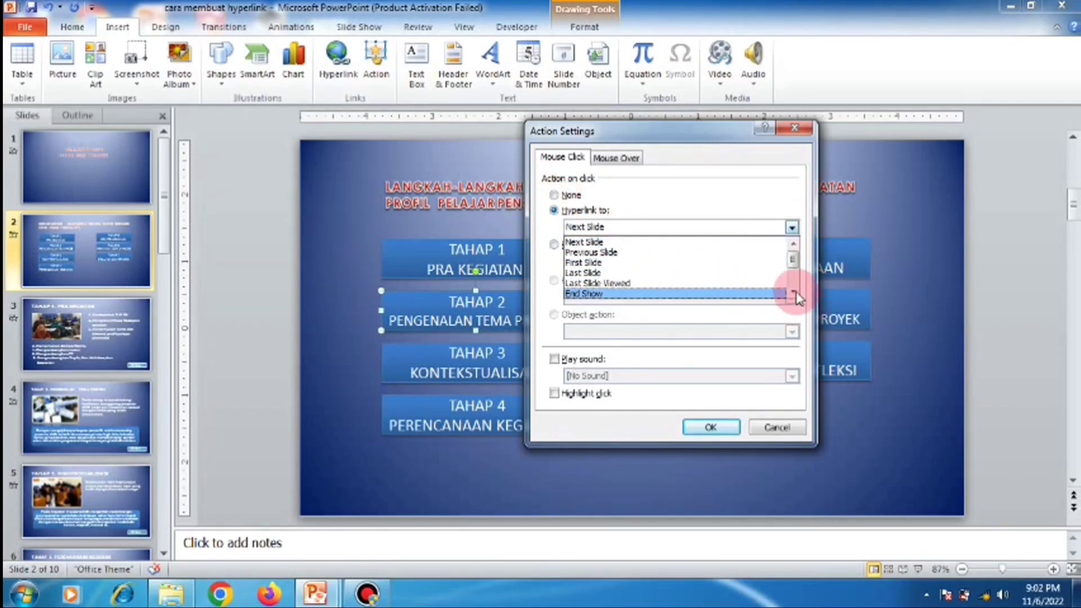
left_click(793, 293)
left_click(793, 293)
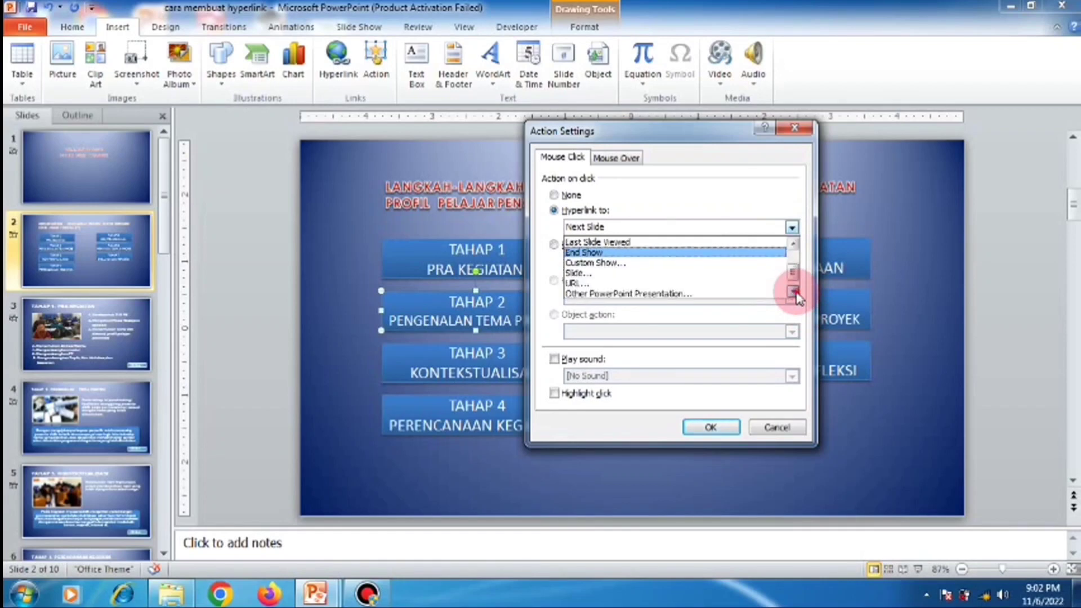
left_click(623, 279)
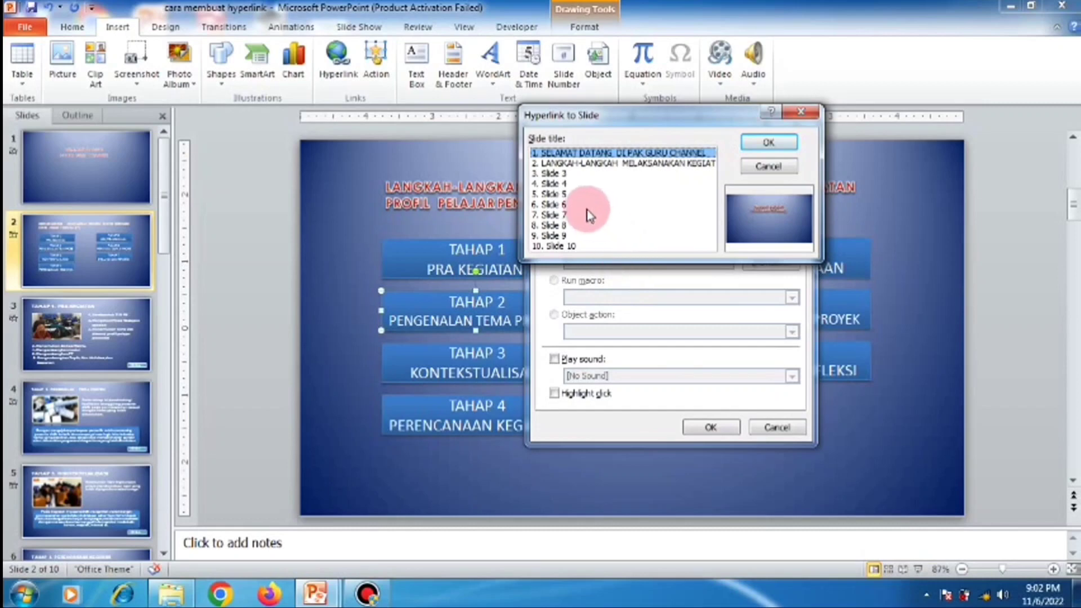
left_click(563, 185)
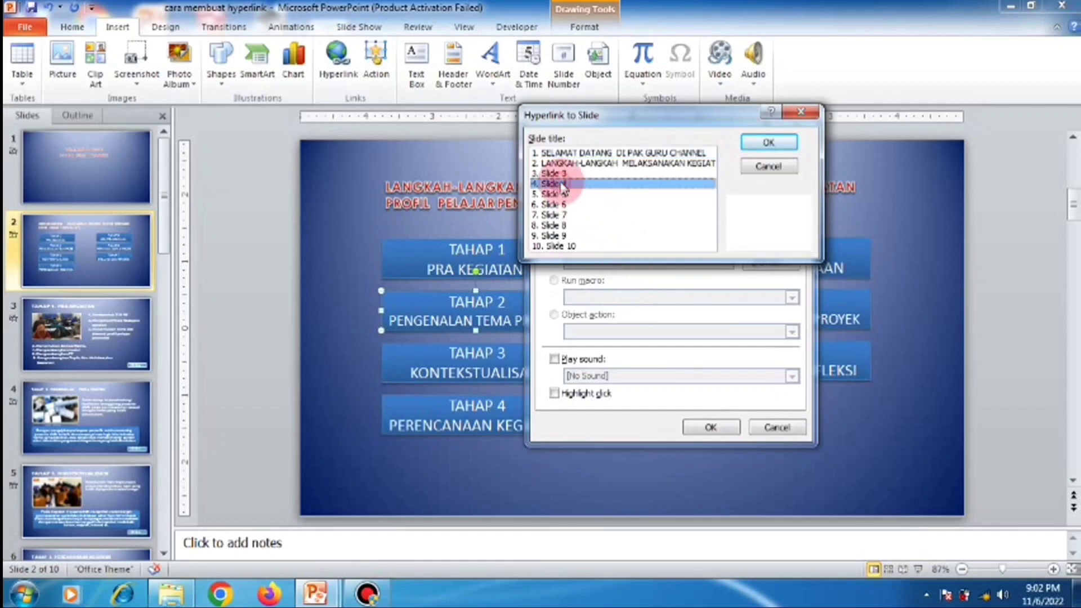
left_click(782, 143)
left_click(708, 427)
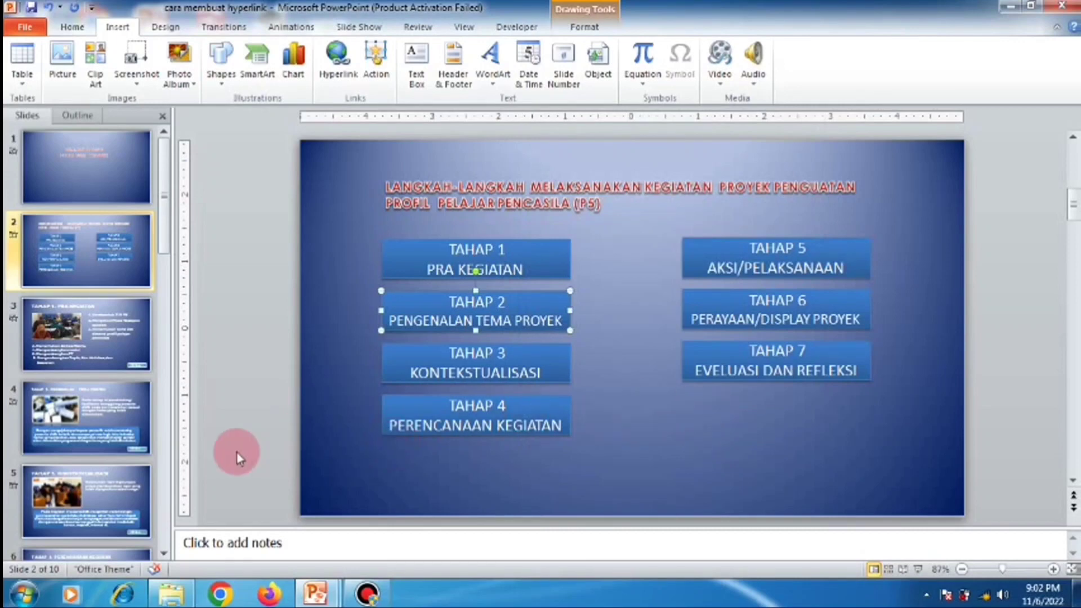
left_click(138, 491)
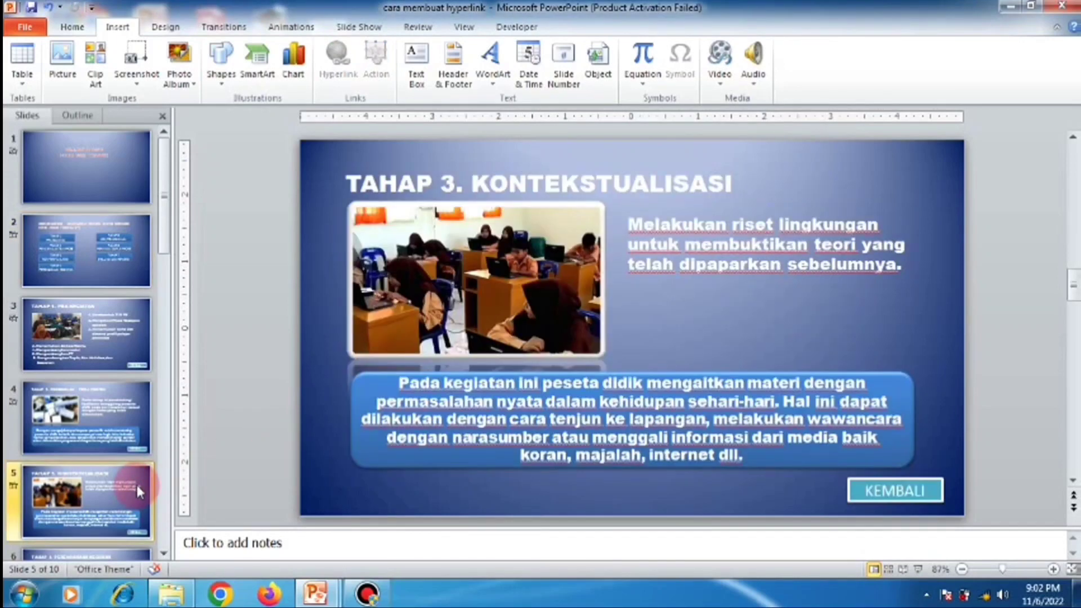
left_click(135, 275)
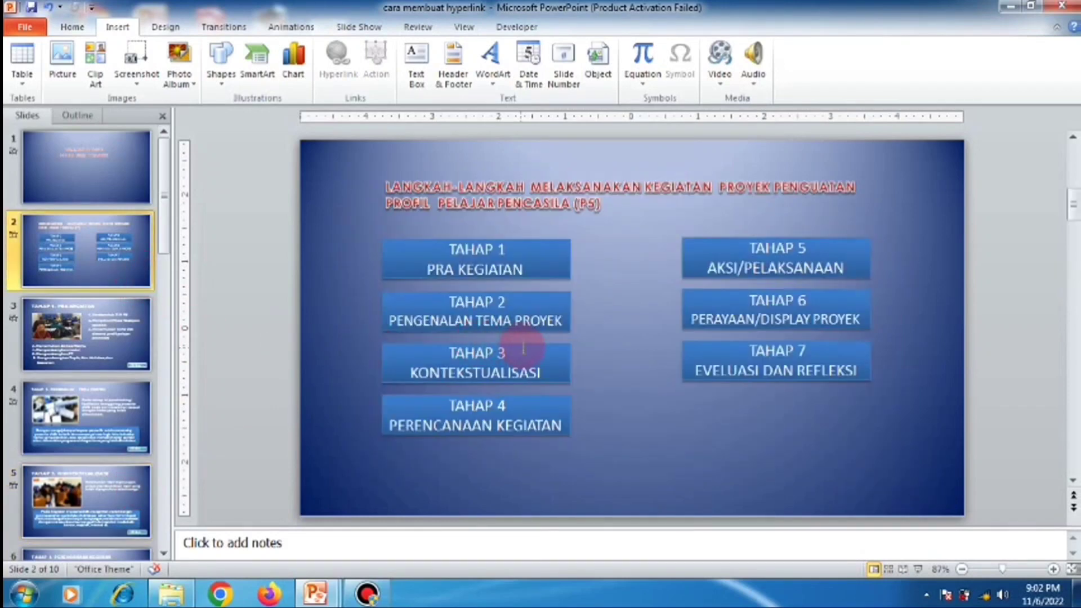
Hyperlink the TAHAP 3 KONTEKSTUALISASI box to Slide 5 through Action Settings
left_click(546, 350)
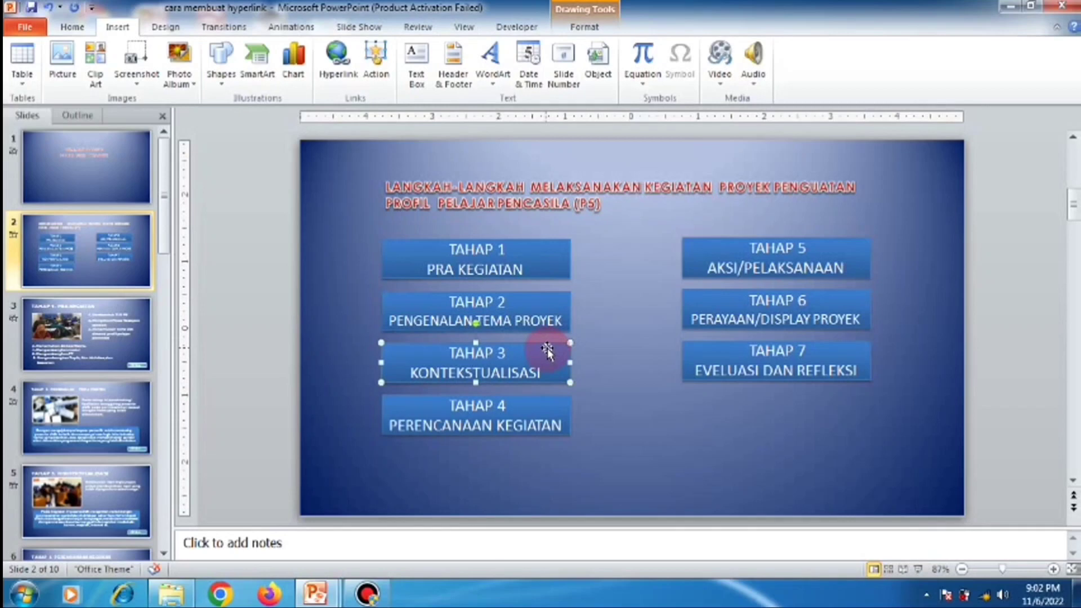
left_click(376, 57)
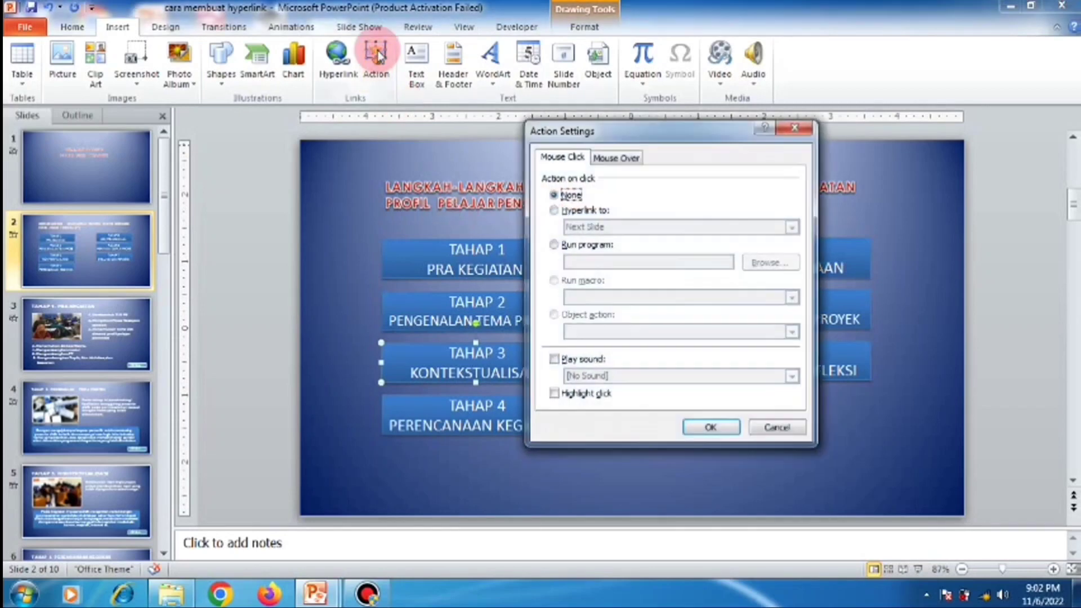
left_click(553, 212)
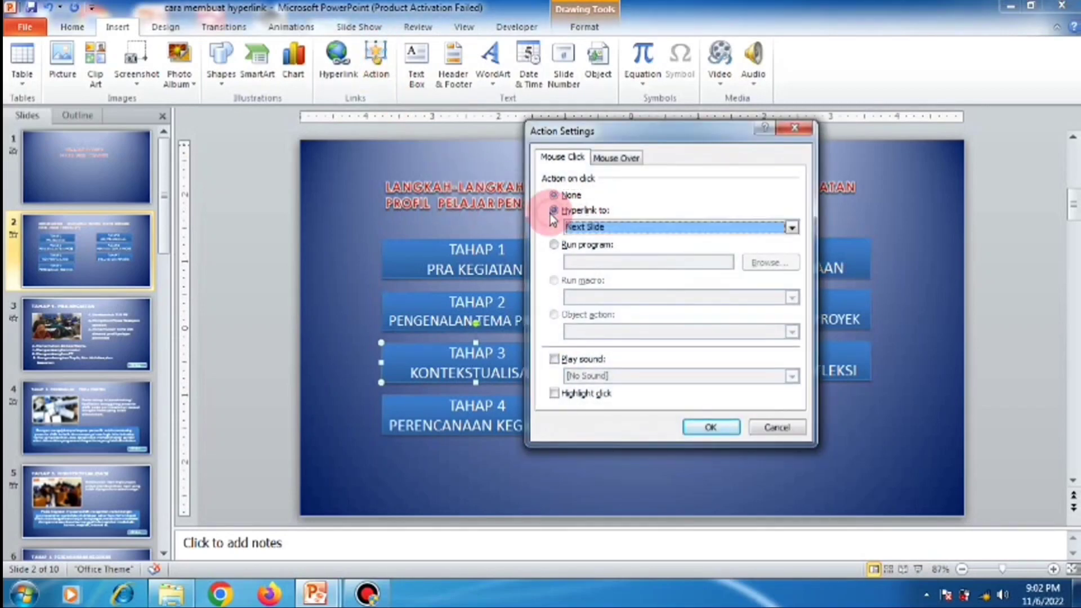
left_click(792, 227)
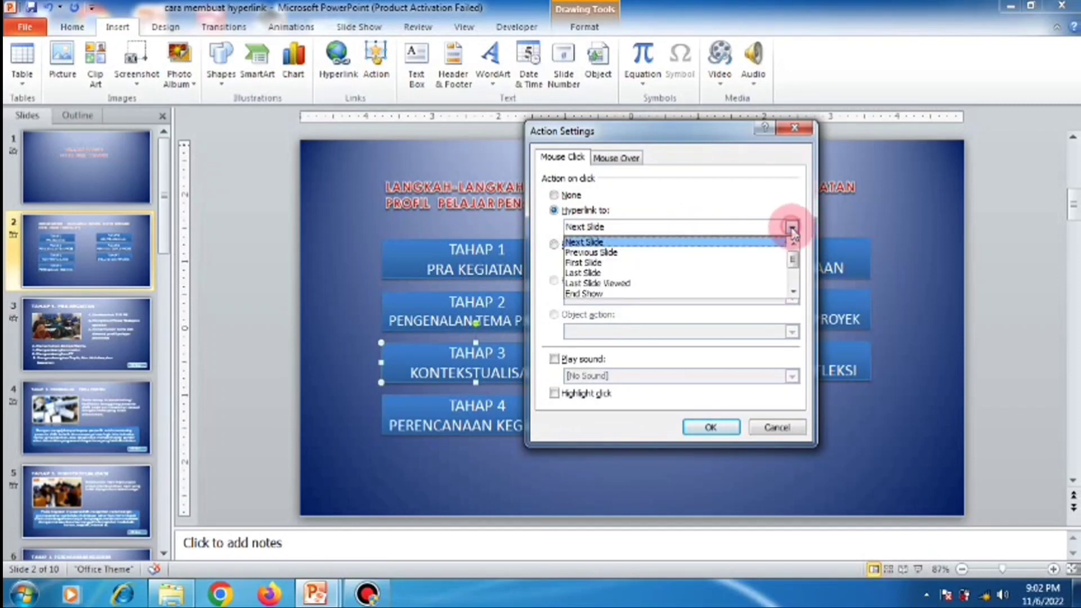
left_click(794, 291)
left_click(797, 293)
left_click(700, 285)
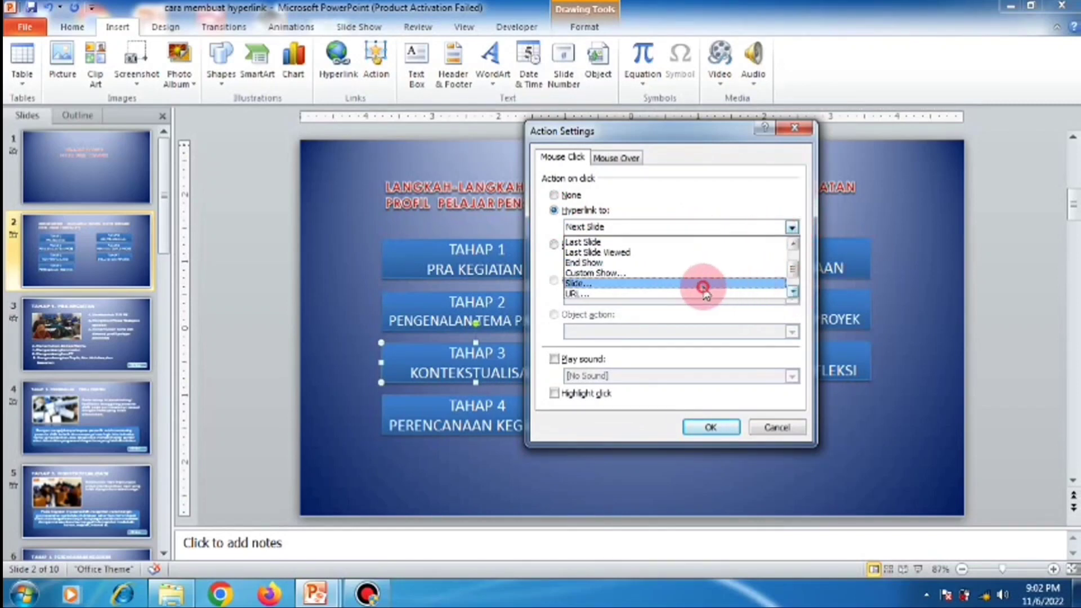
left_click(552, 194)
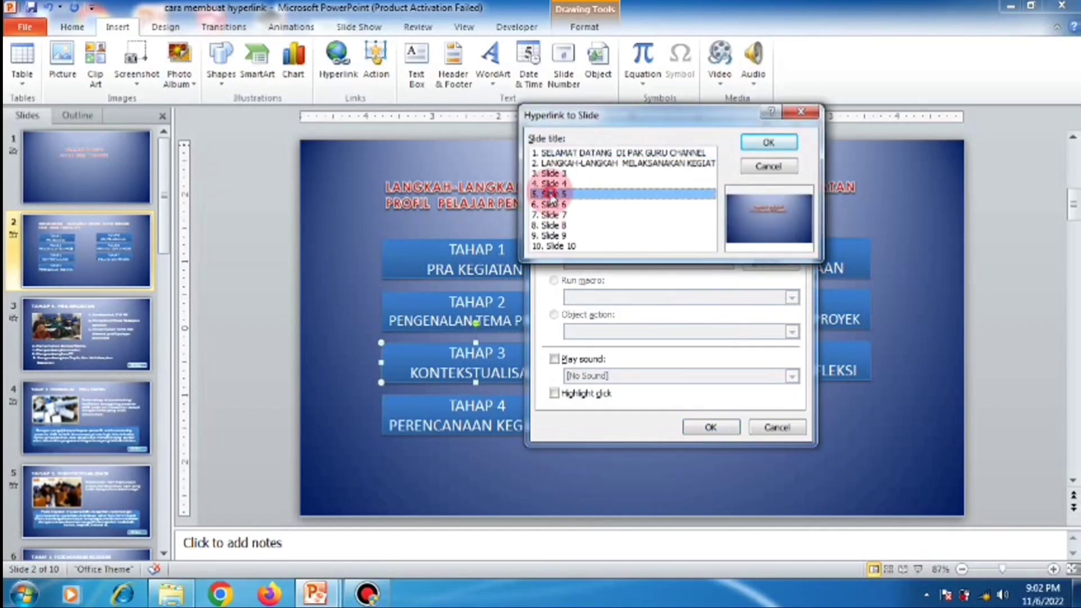
left_click(769, 143)
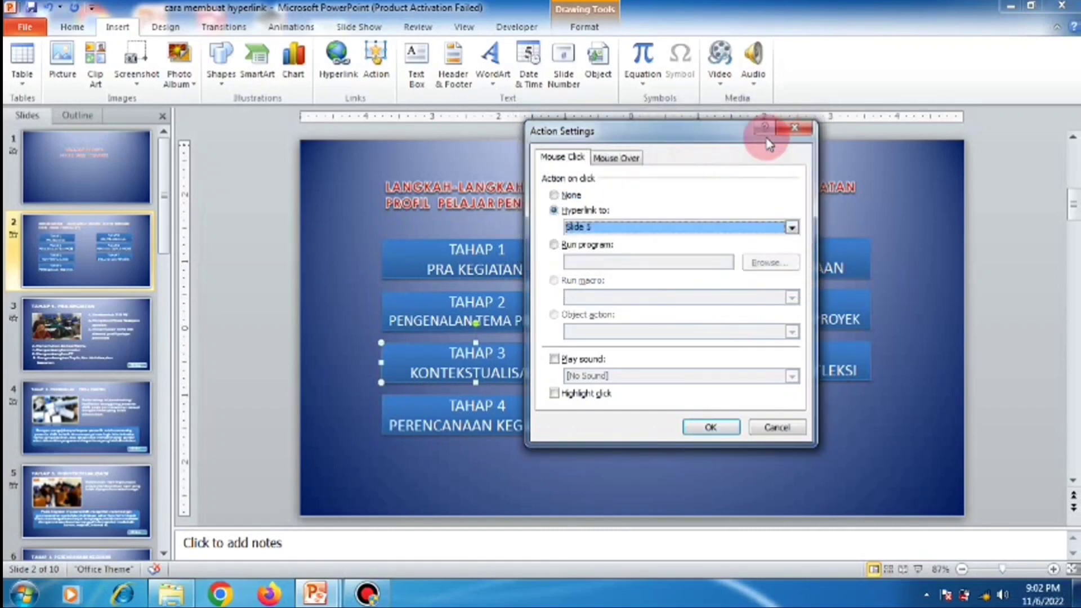
left_click(710, 427)
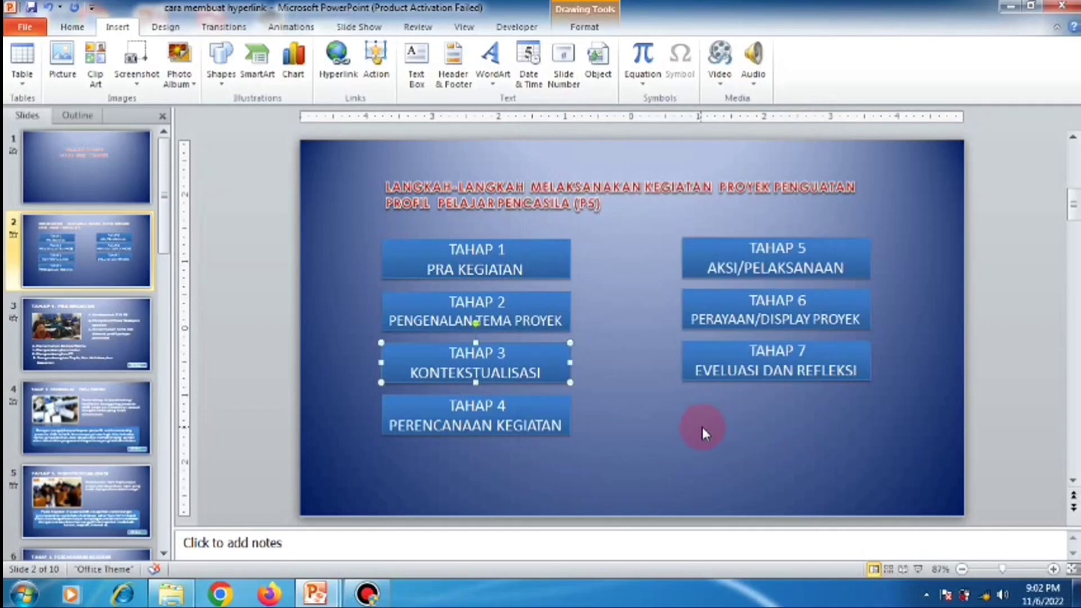
left_click(703, 432)
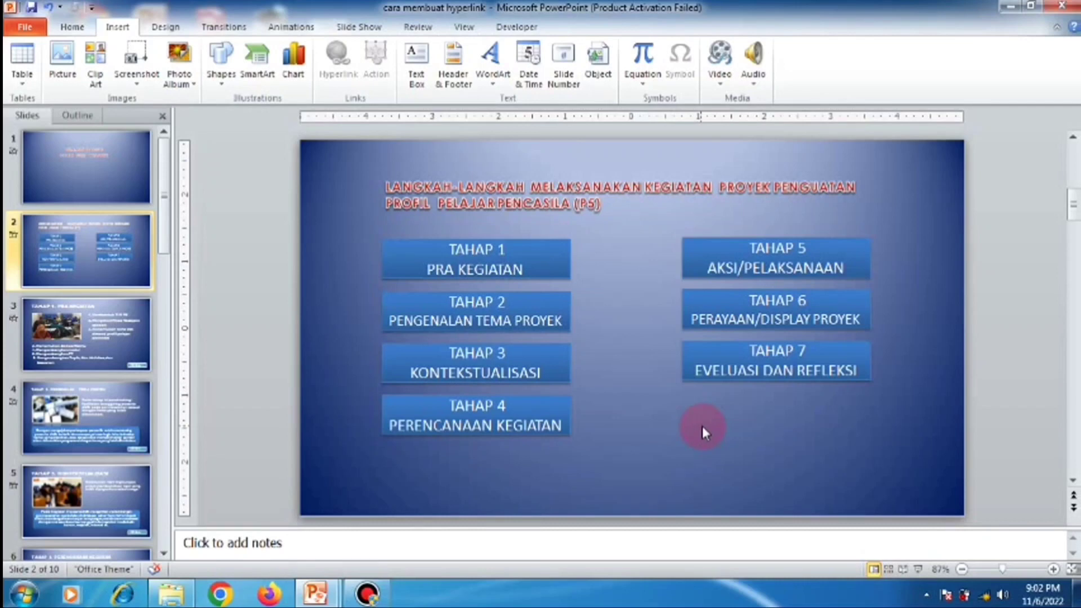
Select the TAHAP 4 box and begin setting its click action to a specific slide
left_click(531, 394)
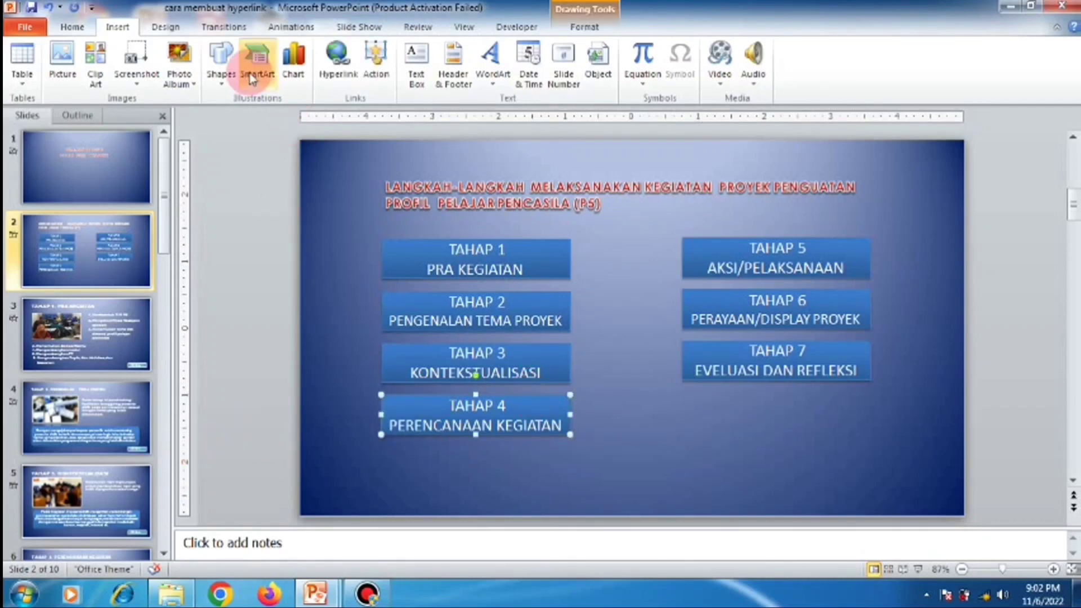
left_click(372, 63)
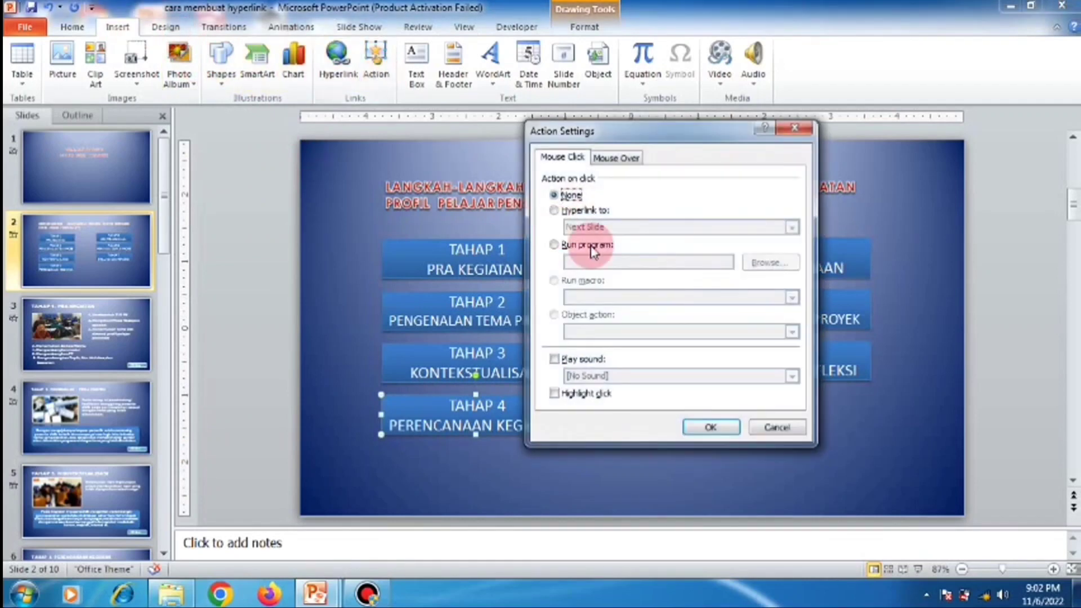
left_click(571, 212)
left_click(791, 227)
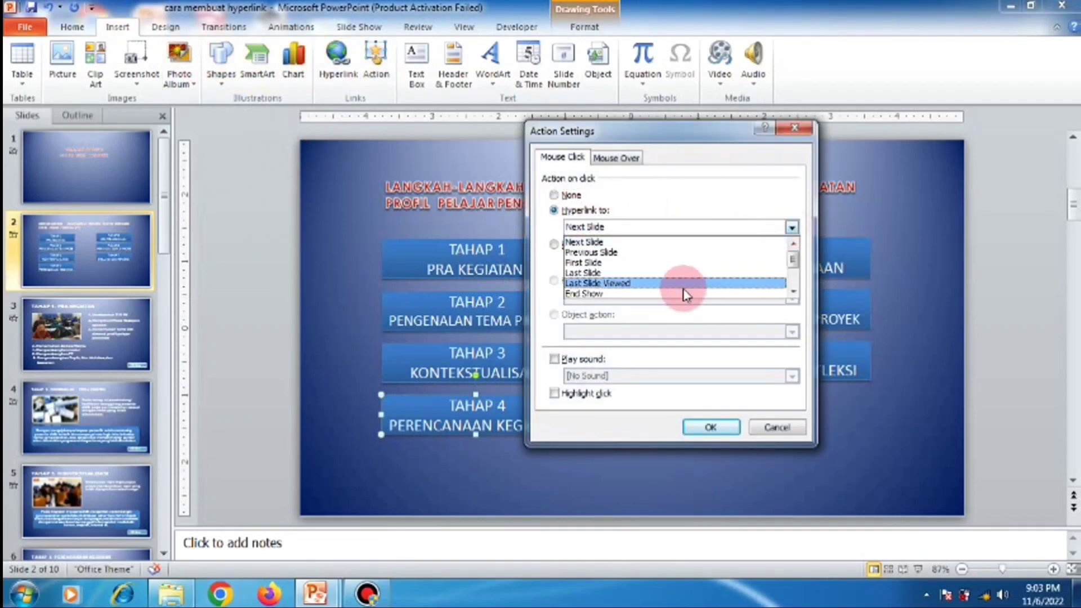
left_click(795, 294)
left_click(704, 291)
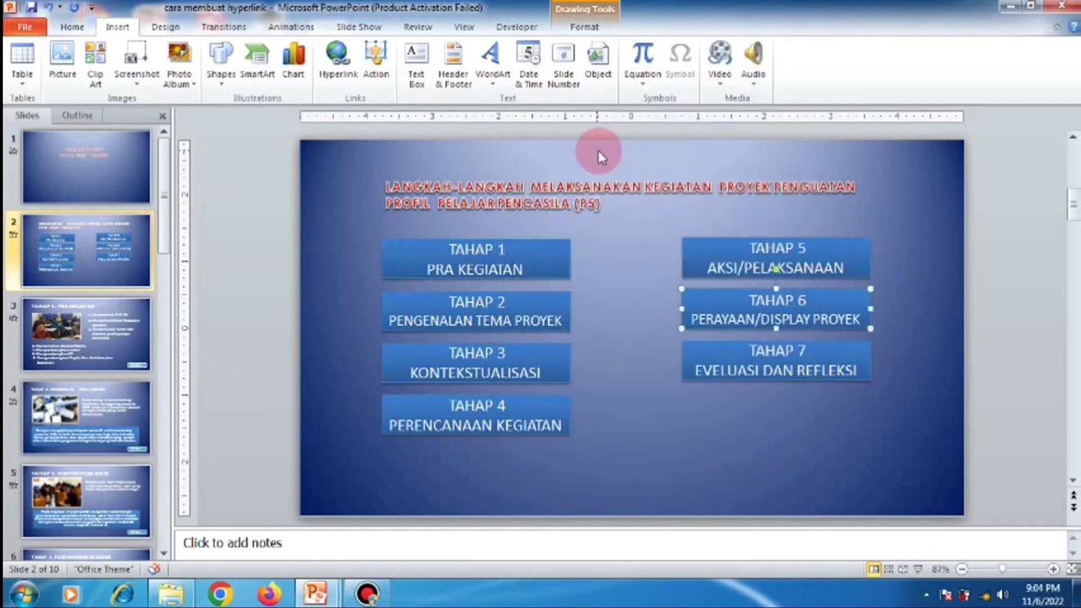
Hyperlink the TAHAP 6 box to slide 9 on click
left_click(376, 56)
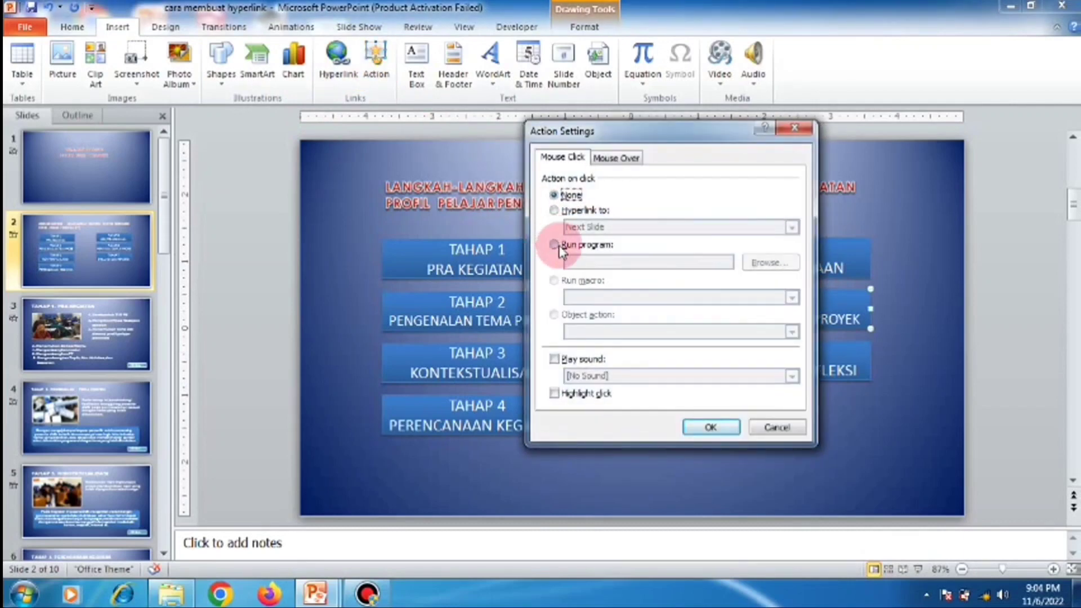
left_click(554, 210)
left_click(791, 227)
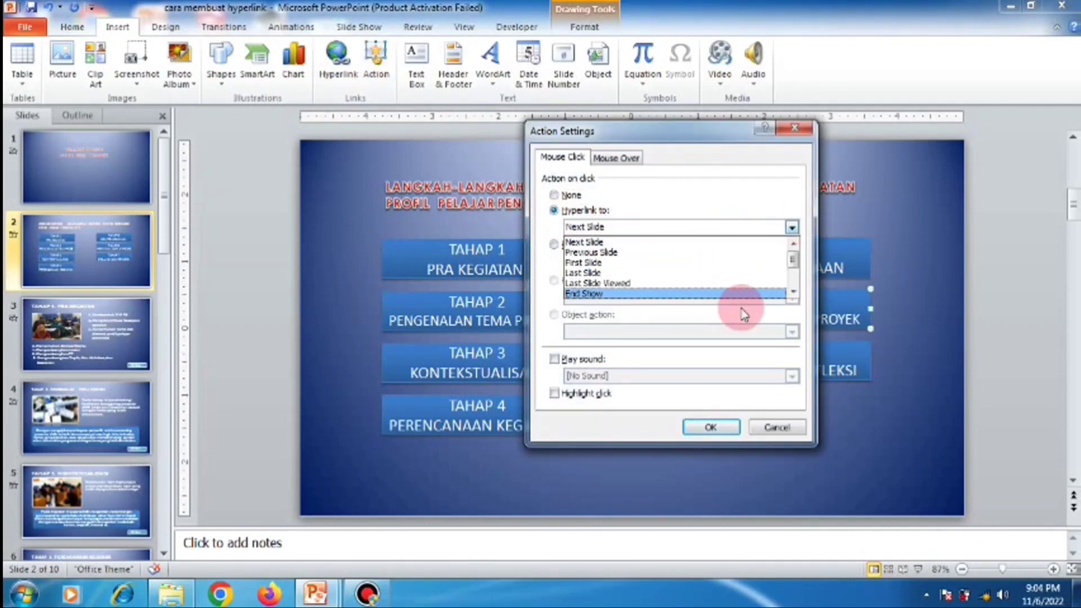
left_click(793, 291)
left_click(793, 291)
left_click(731, 294)
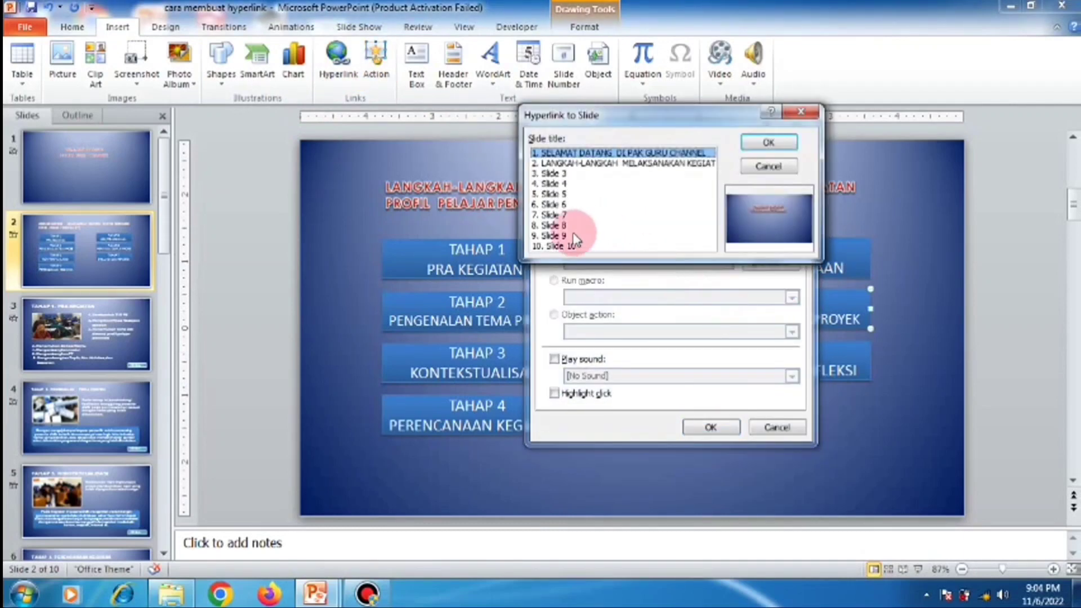
left_click(562, 236)
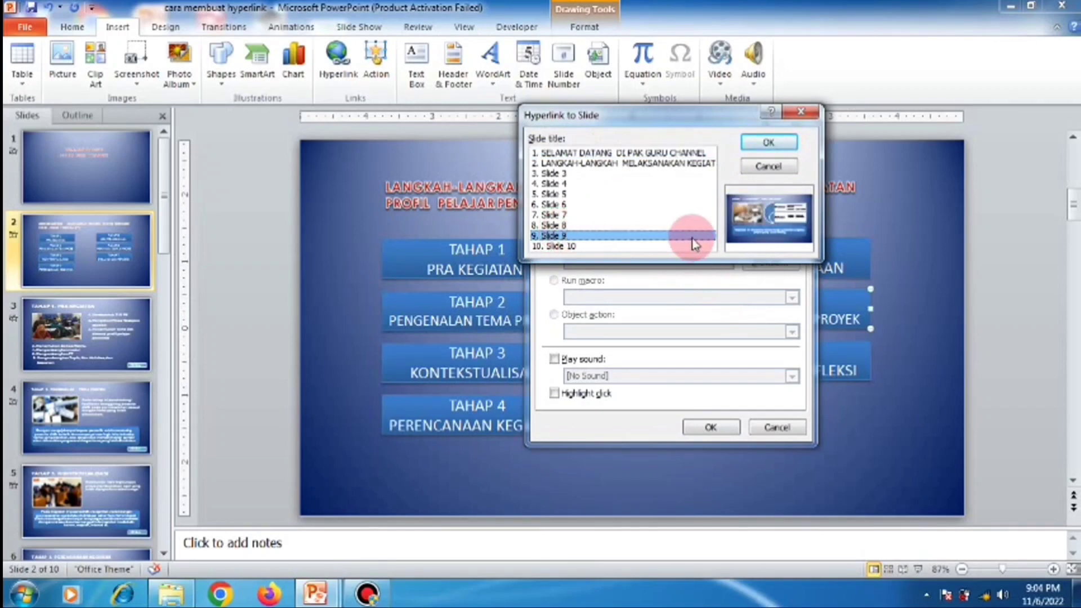
left_click(768, 142)
left_click(710, 427)
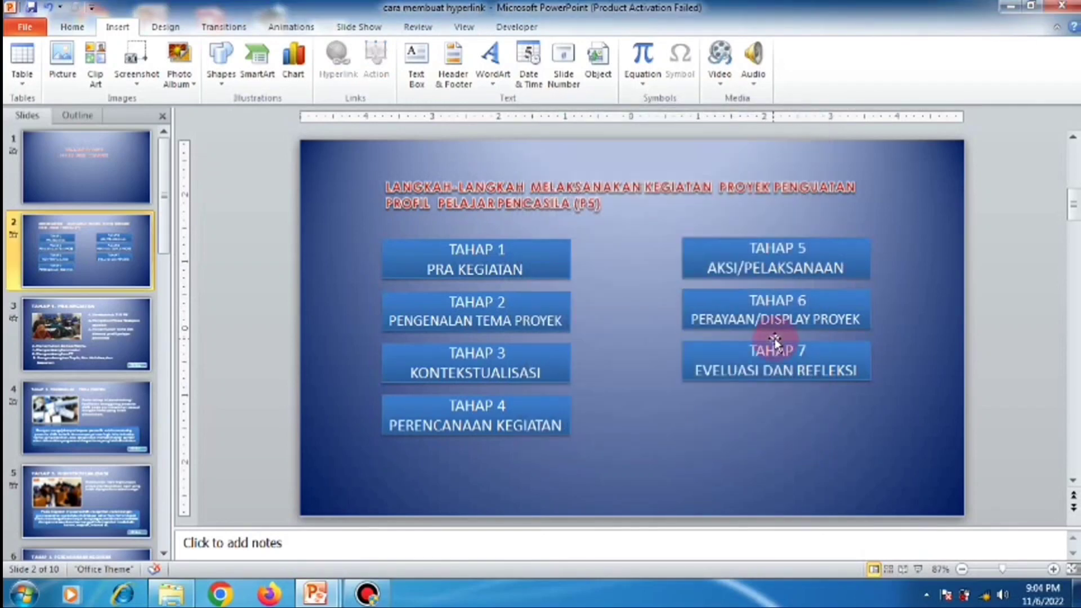
Hyperlink the TAHAP 7 EVELUASI DAN REFLEKSI button to slide 9 on click
left_click(376, 57)
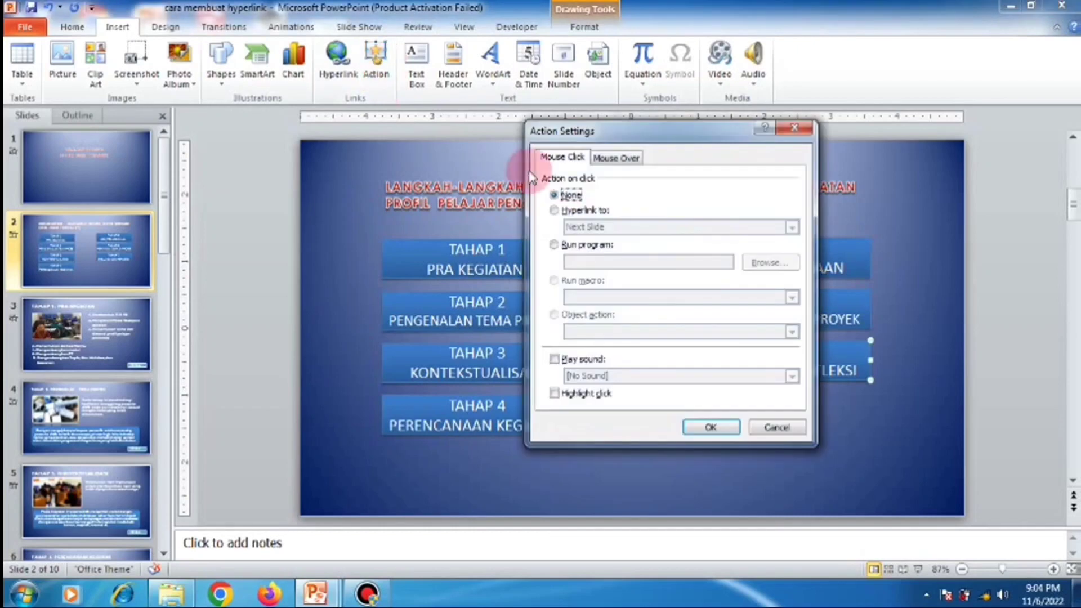
left_click(586, 211)
left_click(792, 227)
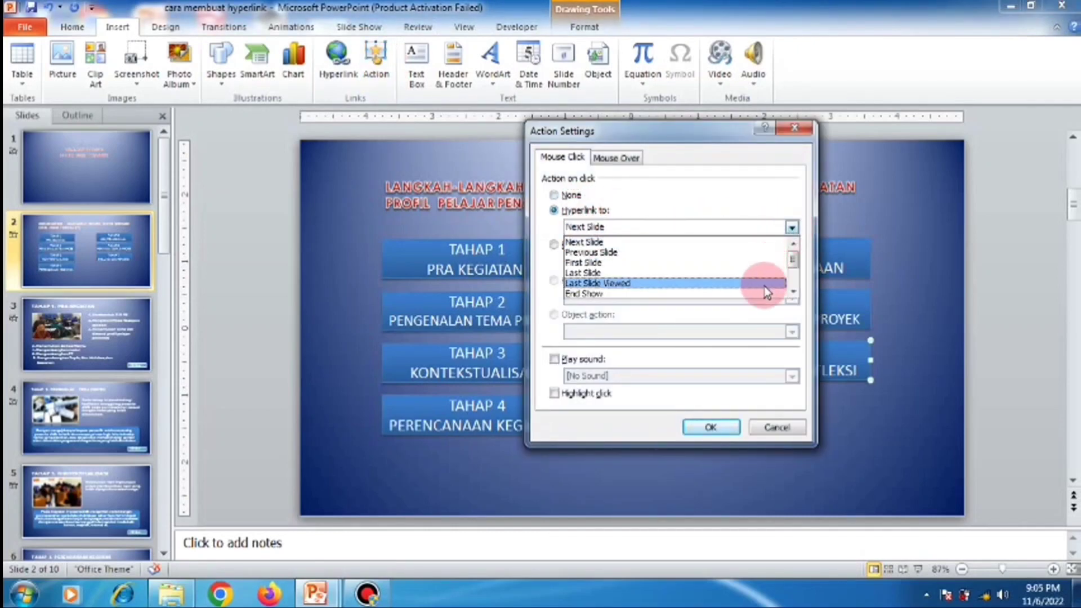
left_click(794, 293)
left_click(794, 293)
left_click(731, 272)
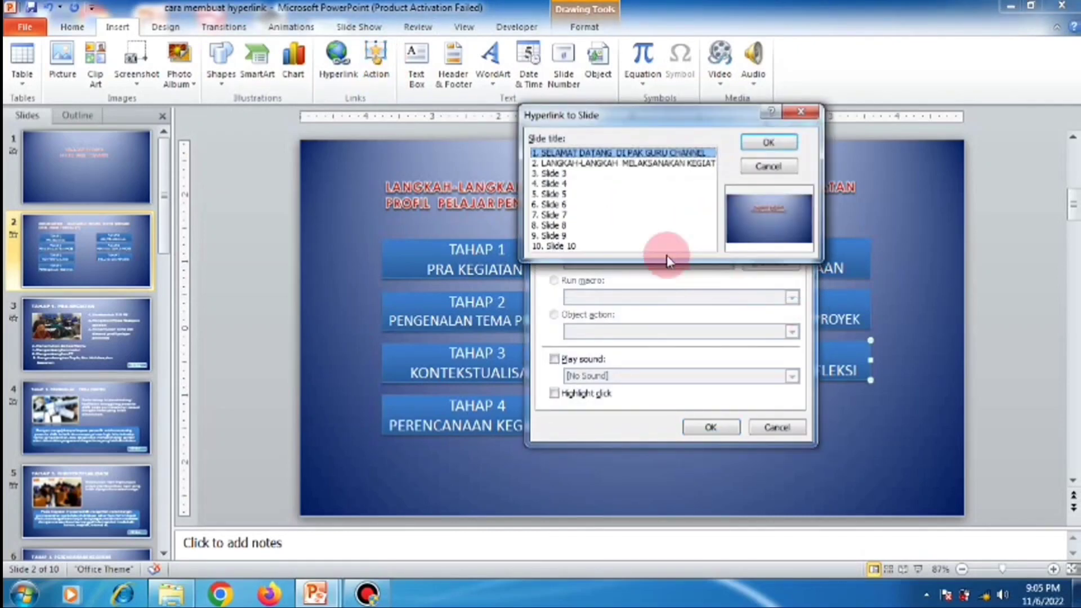
left_click(642, 236)
left_click(769, 142)
left_click(711, 427)
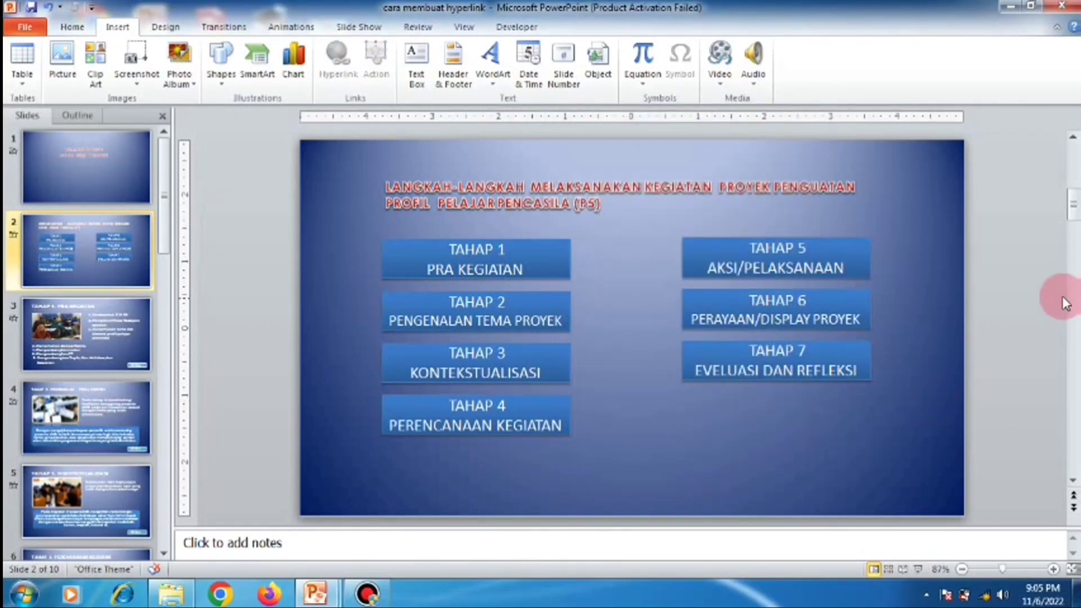
Go to the SELAMAT DATANG DI PAK GURU CHANNEL title slide and start inserting a picture
scroll(1062, 289, "up", 2)
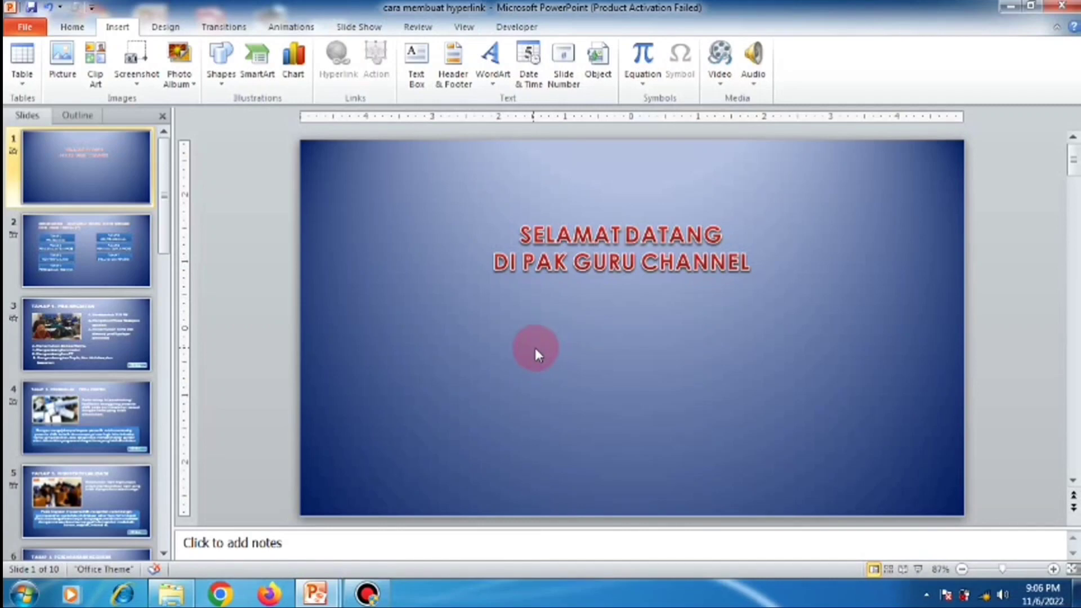
left_click(62, 62)
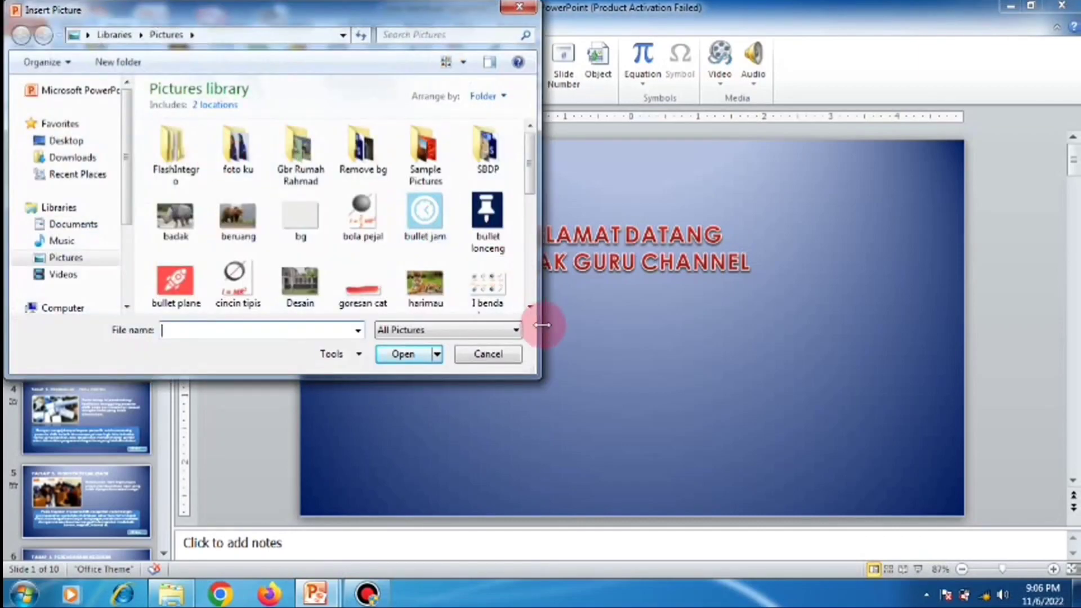
Insert the IMG_8695 photo from the Media (E:) drive onto the title slide
left_click(530, 306)
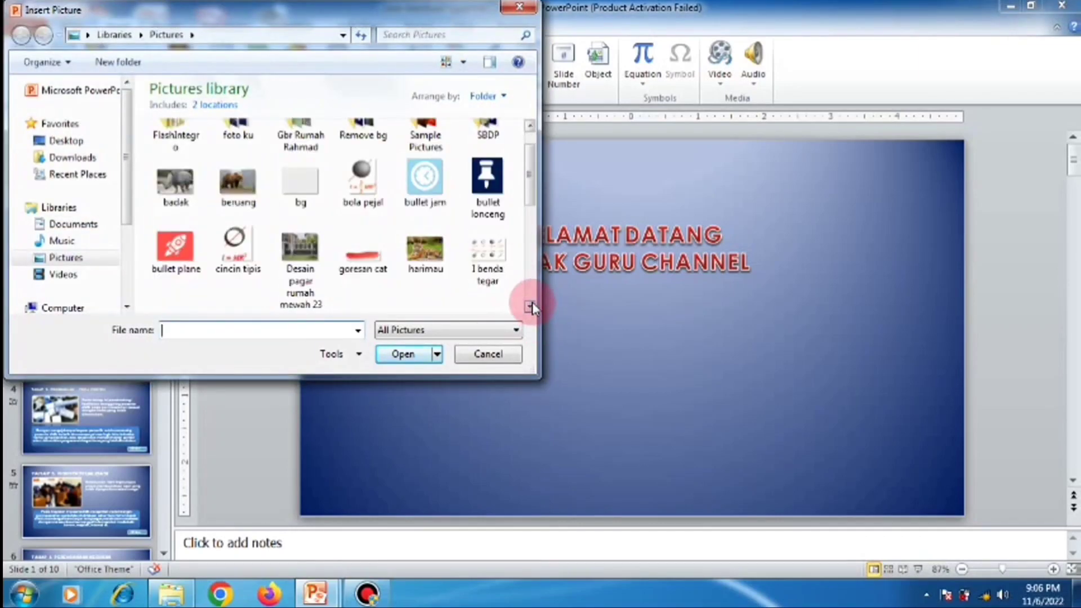
left_click(532, 305)
left_click(531, 306)
left_click(532, 305)
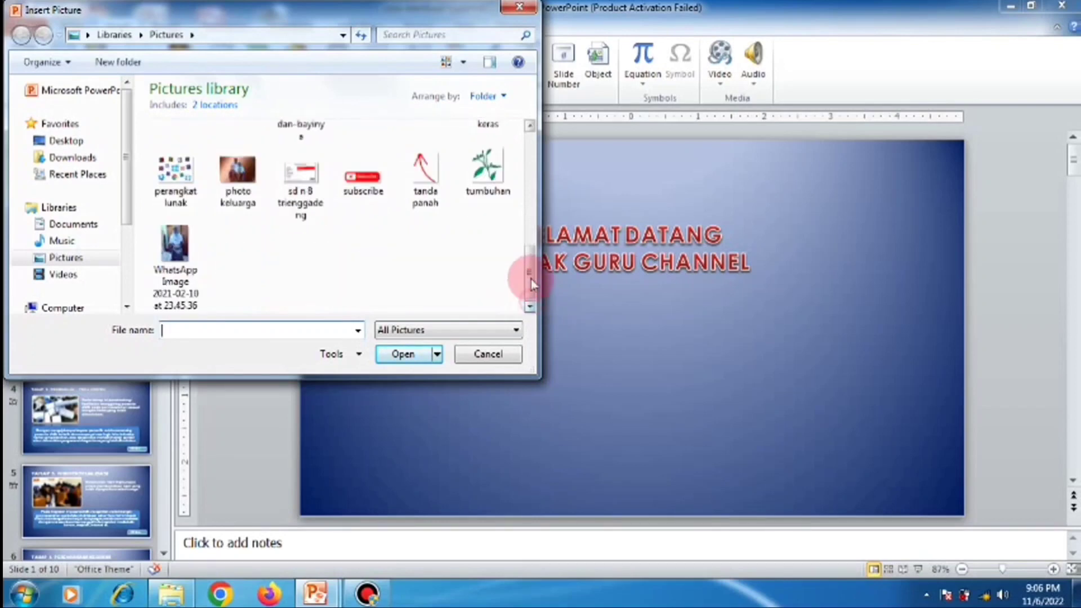
left_click(529, 163)
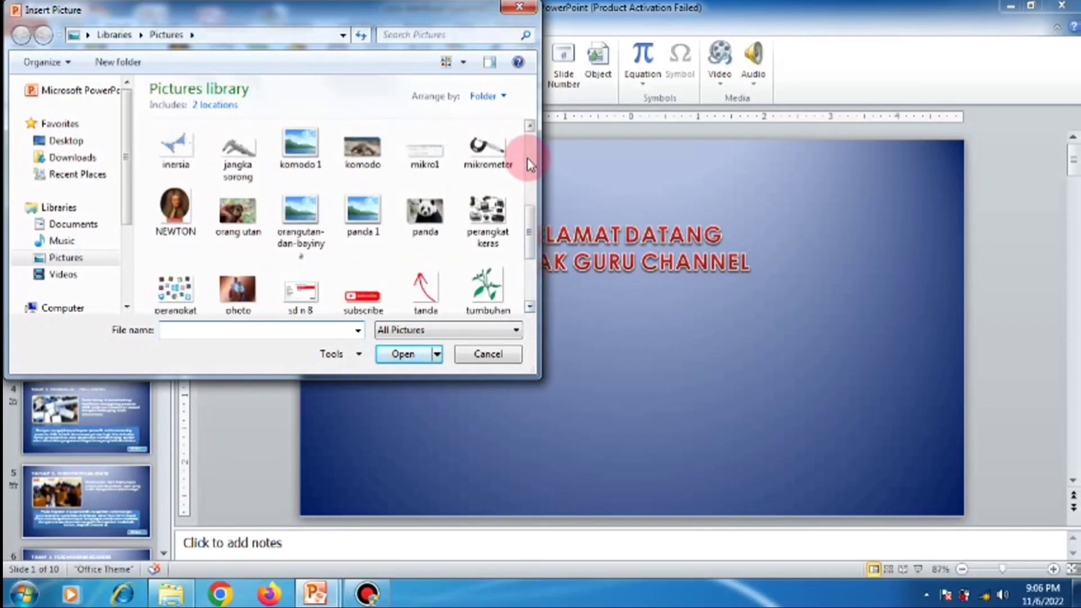
left_click(529, 163)
left_click(526, 149)
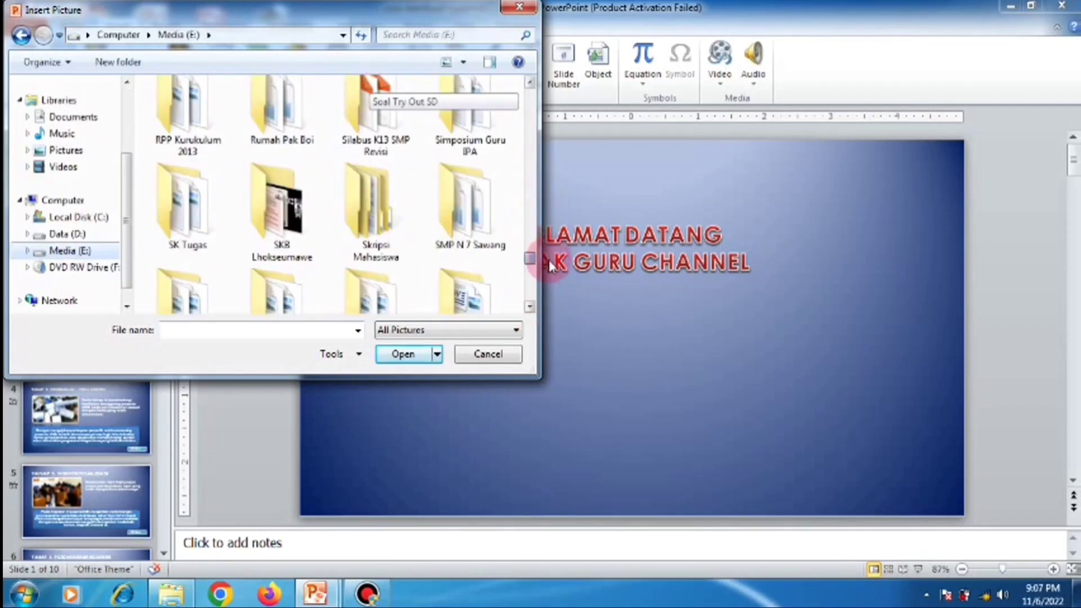
scroll(551, 265, "down", 3)
scroll(551, 266, "down", 2)
left_click(478, 250)
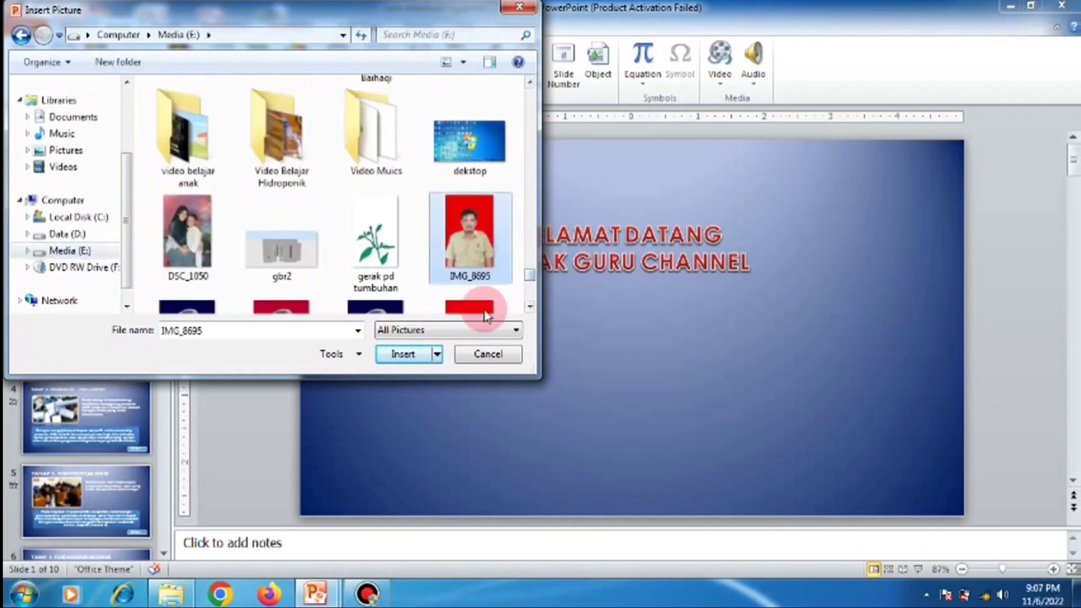
left_click(403, 353)
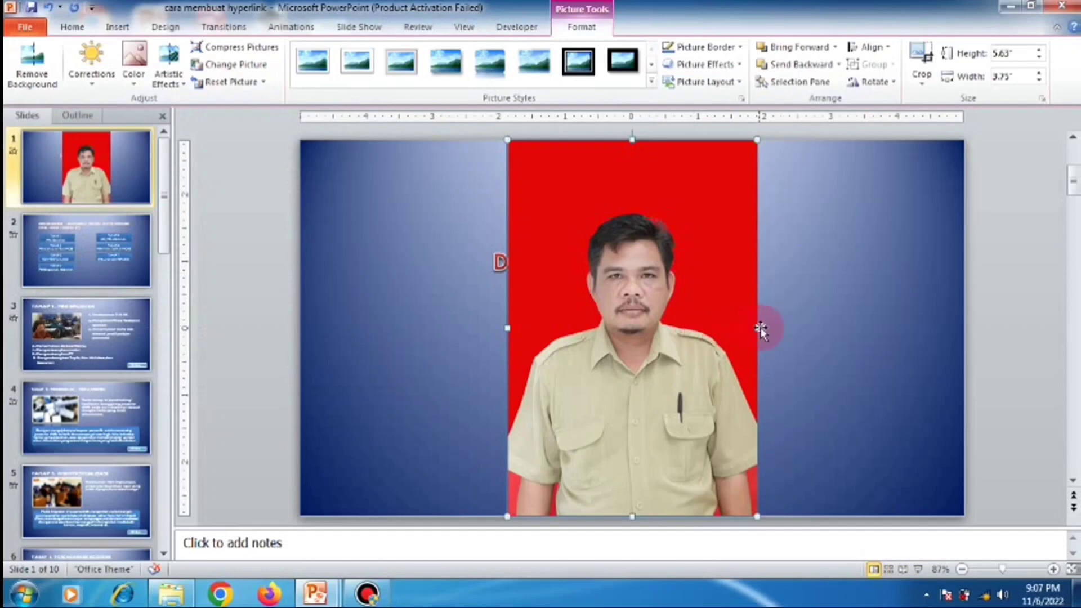
Give the photo an oval framed picture style and resize it to sit below the title
left_click(788, 328)
left_click(709, 348)
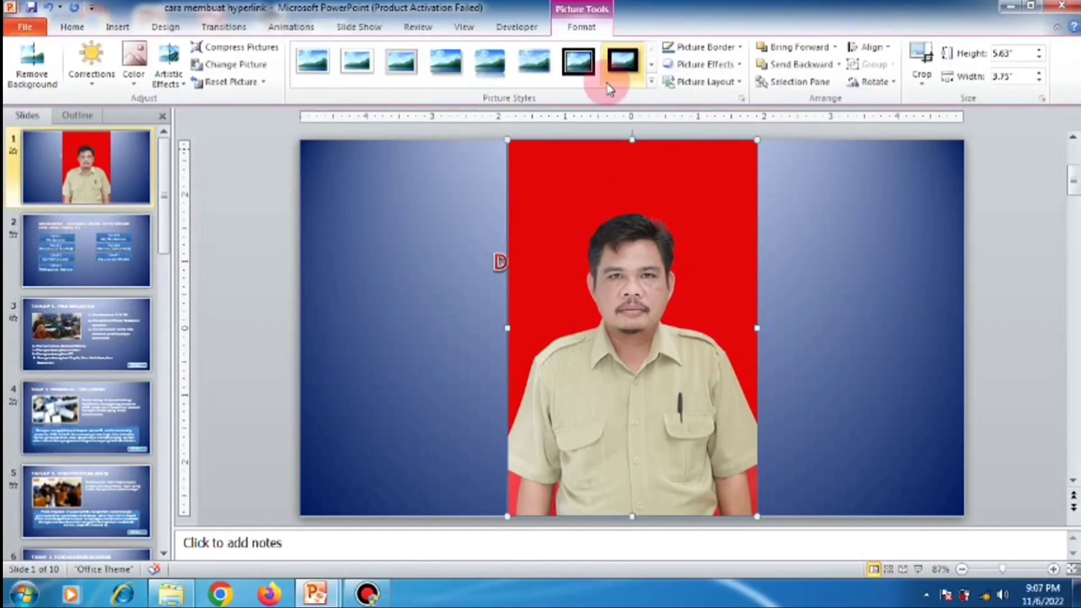
left_click(652, 82)
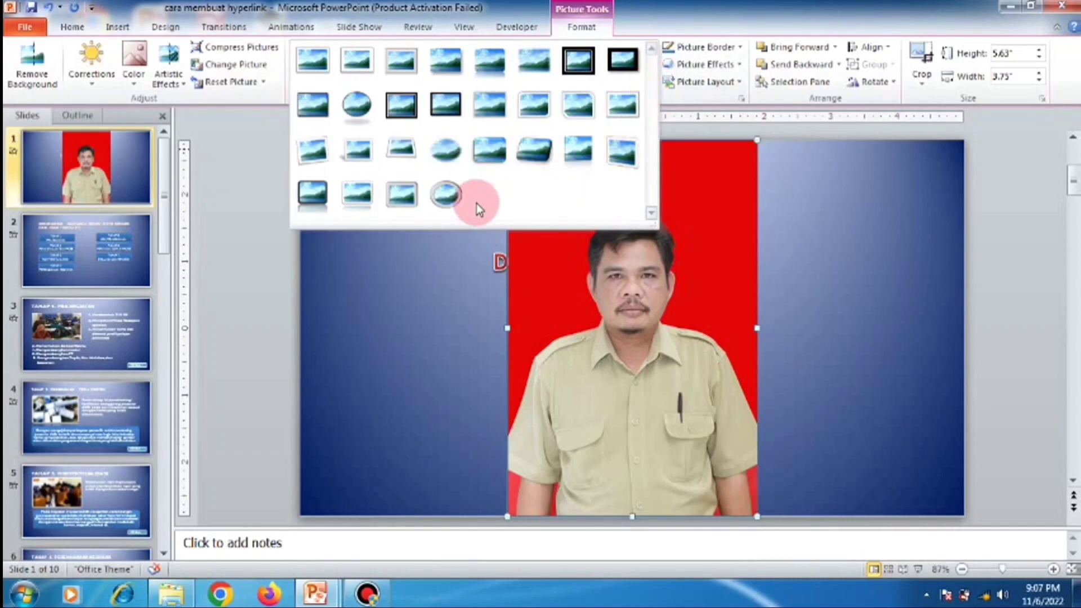
left_click(446, 194)
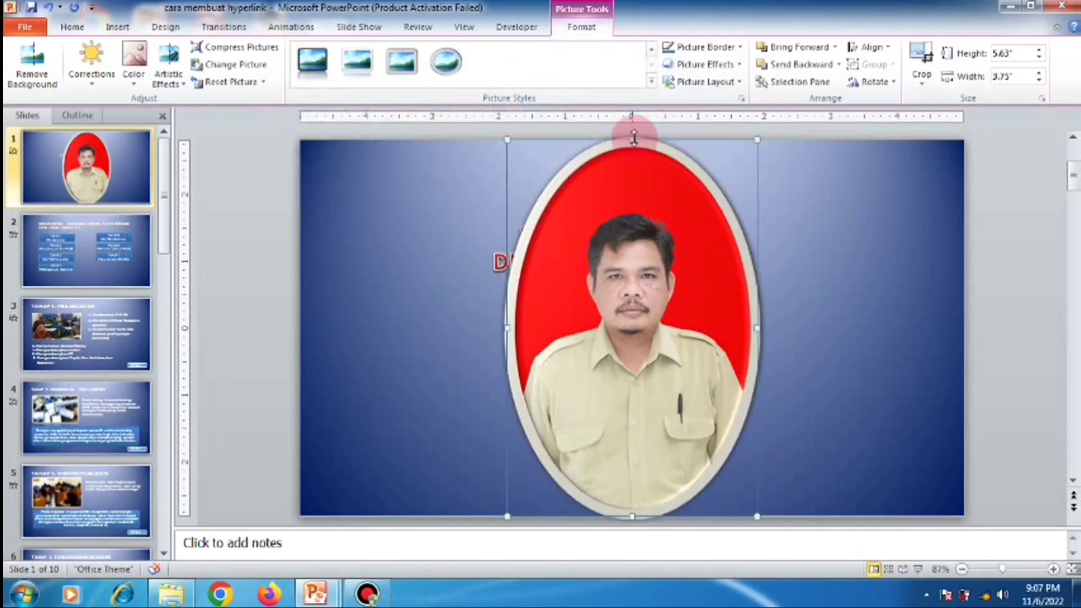
left_click_drag(638, 195, 638, 308)
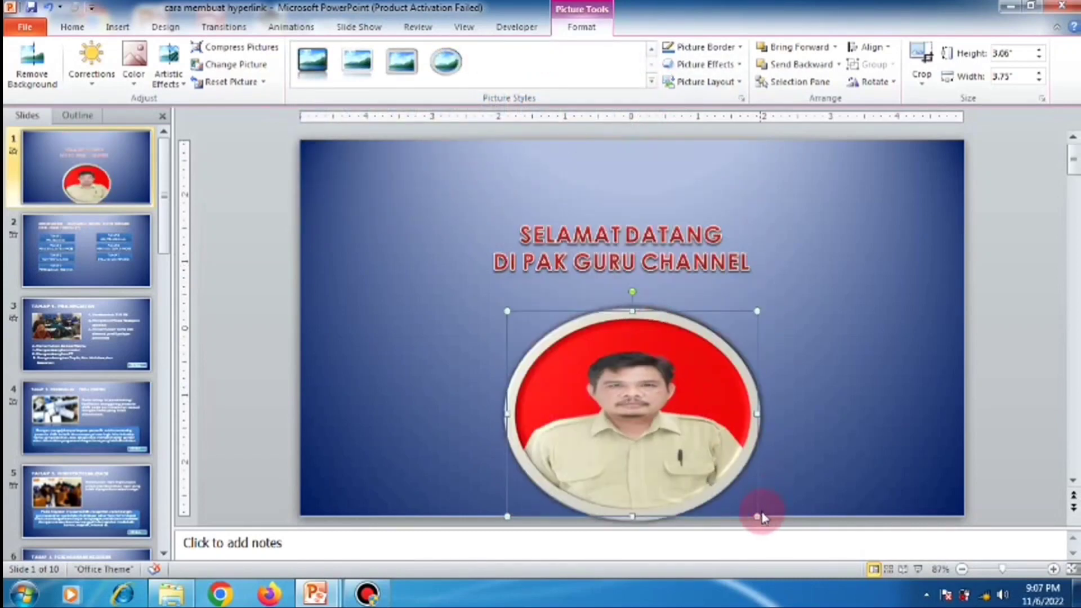
left_click_drag(653, 467, 554, 374)
mouse_move(505, 342)
left_mouse_down()
mouse_move(549, 379)
mouse_move(638, 336)
left_mouse_up()
Position the round photo and change the copied title line to 'KLIK UNTUK MASUK KE MENU'
left_click(616, 364)
double_click(549, 346)
left_click(633, 357)
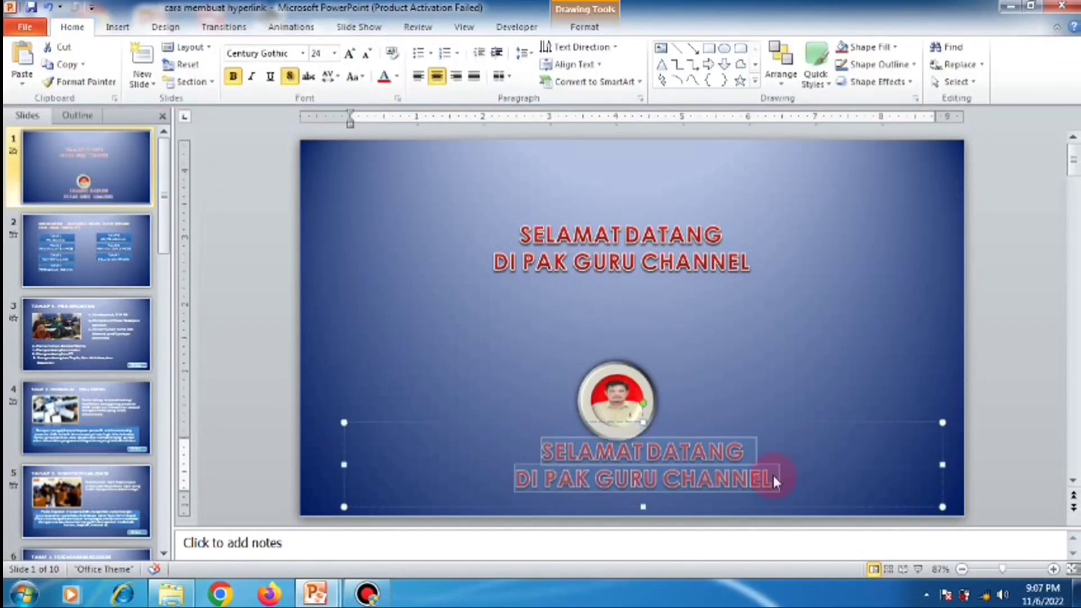
type("KLIK UNTUK ")
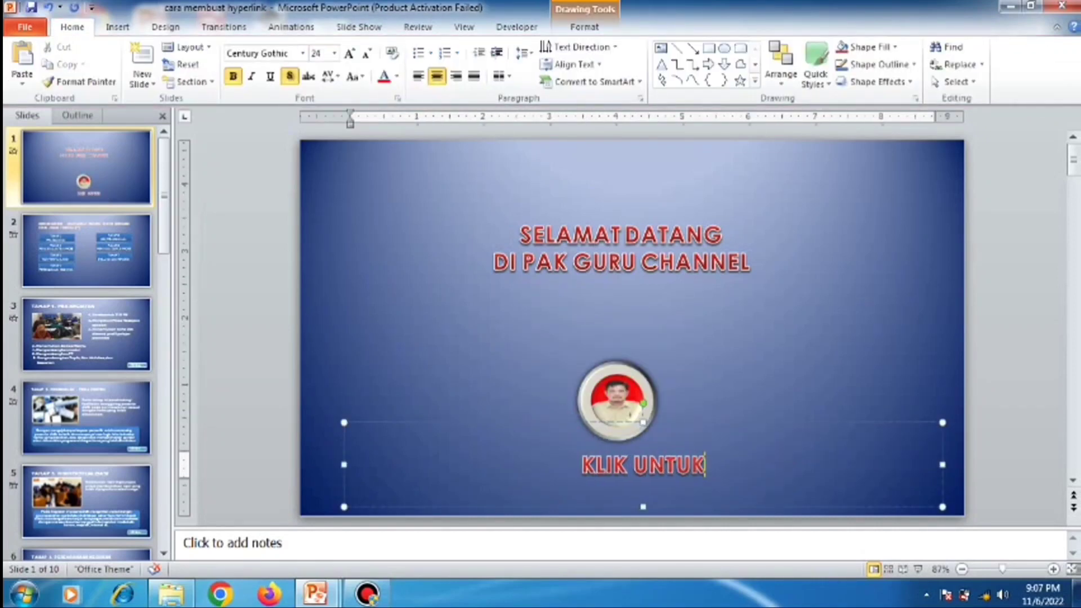
type("MASUK KE MENU")
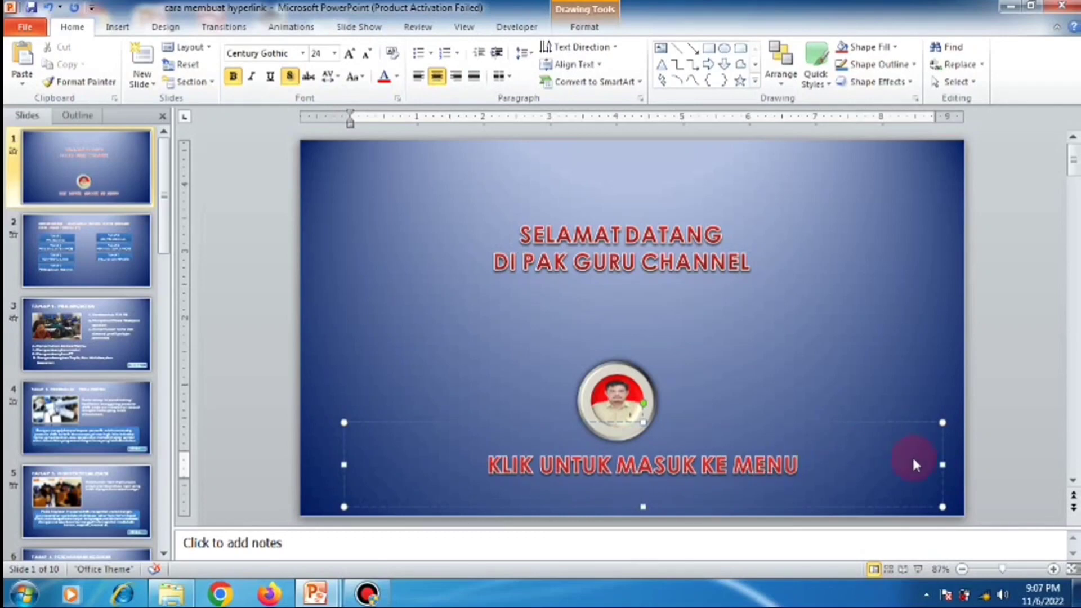
left_click_drag(643, 507, 643, 484)
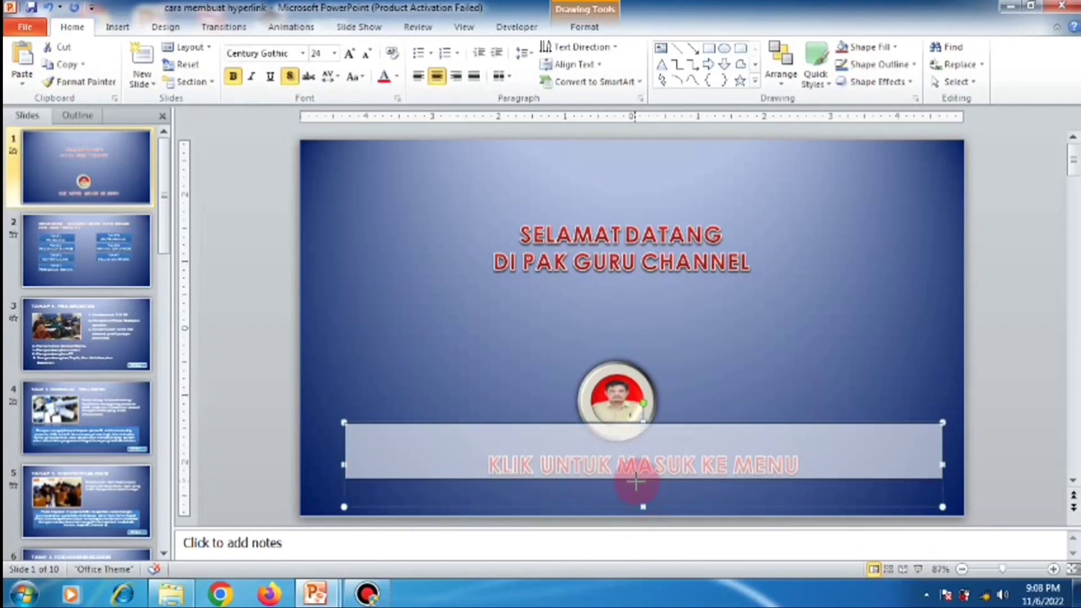
left_click(705, 411)
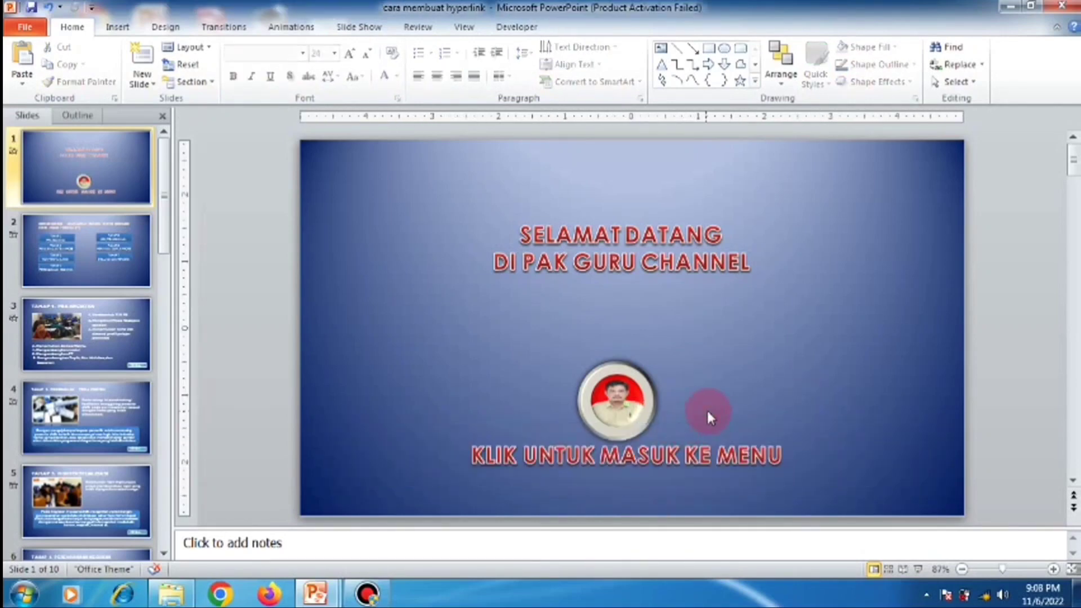
Shrink the caption font from 24 to 16 and trim its text box to fit
left_click_drag(473, 455, 762, 455)
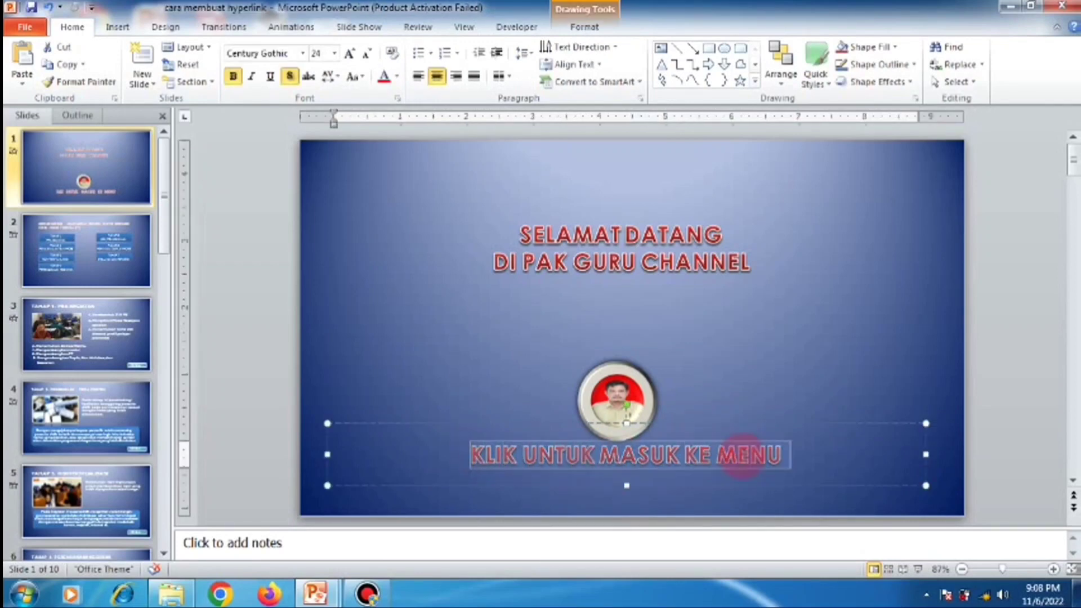
key("ctrl+shift+comma")
key("ctrl+shift+comma")
key("ctrl+shift+comma")
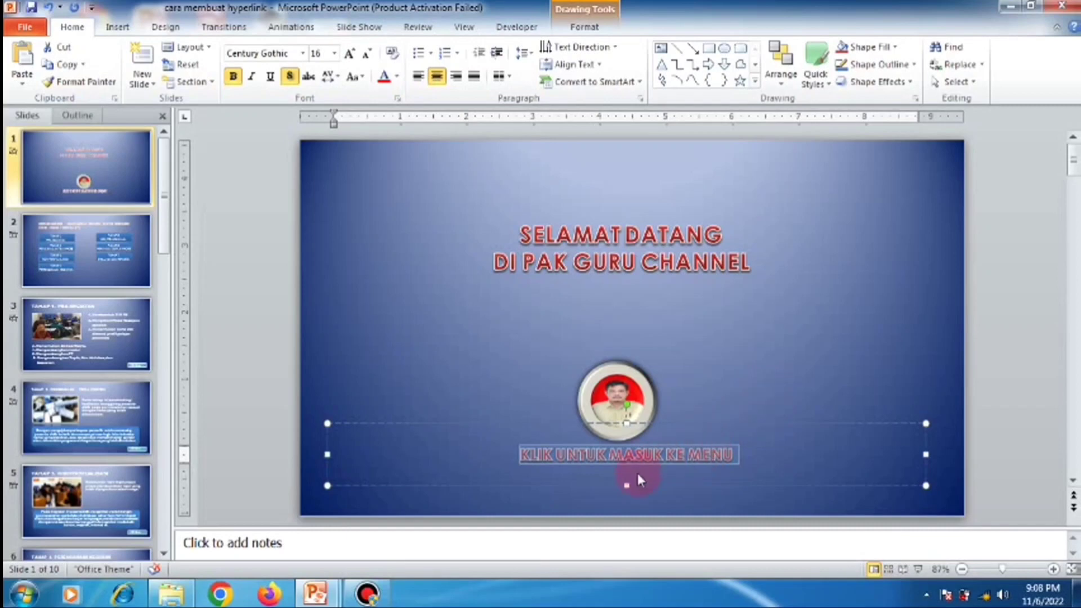
left_click_drag(625, 485, 624, 477)
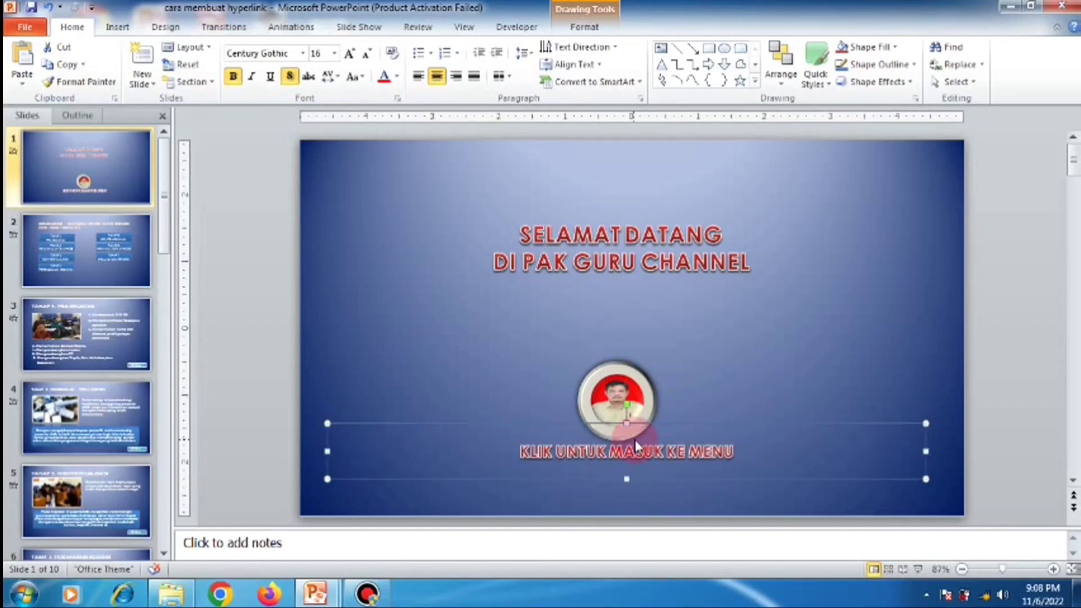
left_click_drag(627, 423, 626, 433)
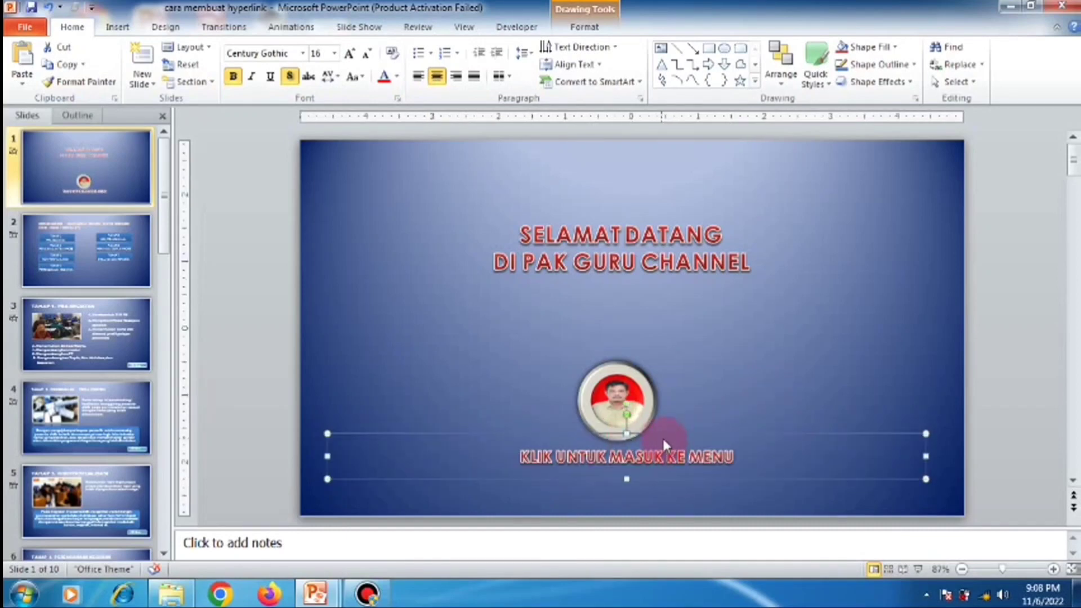
left_click(693, 390)
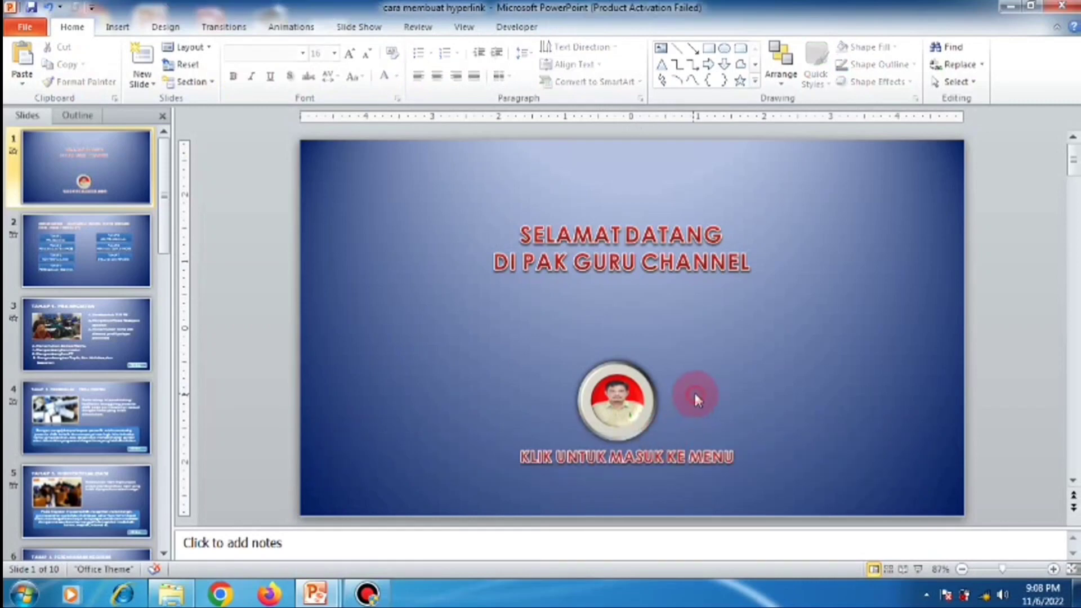
left_click(647, 390)
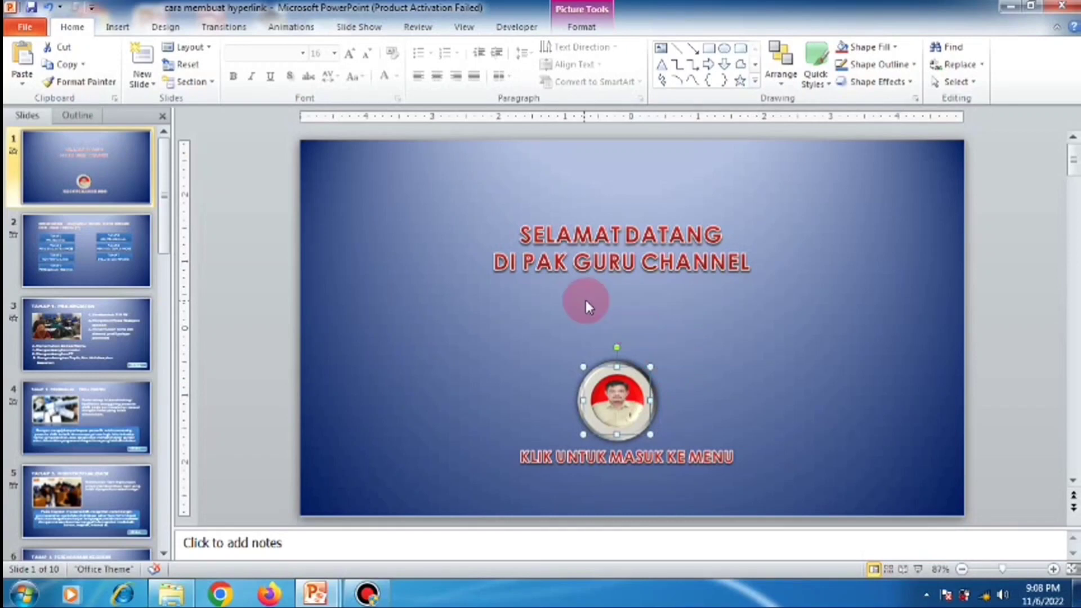
Hyperlink the round title-slide photo to the Next Slide on click
left_click(117, 26)
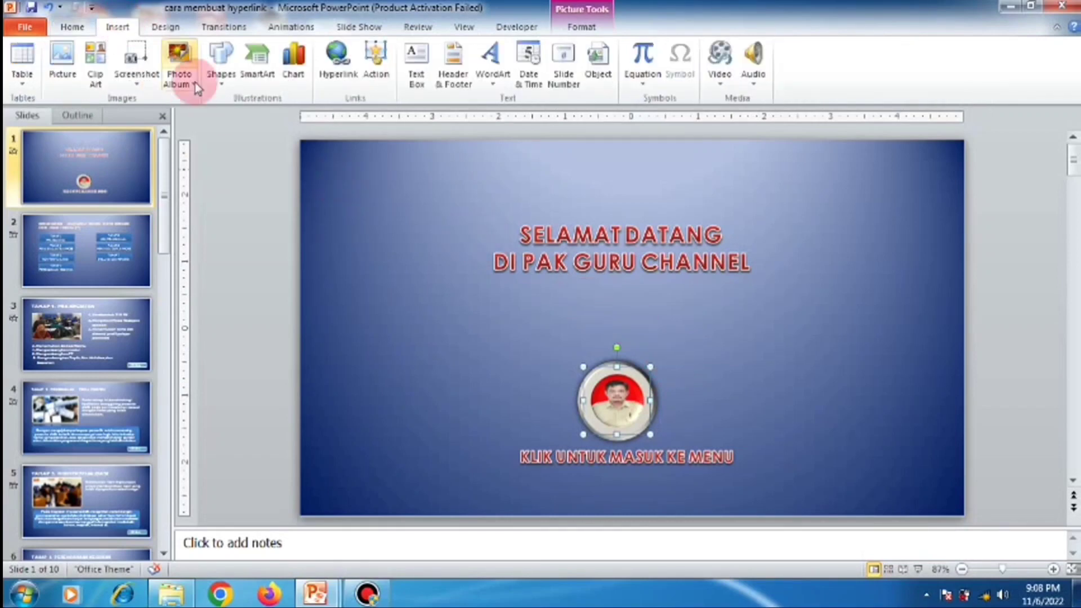
left_click(376, 59)
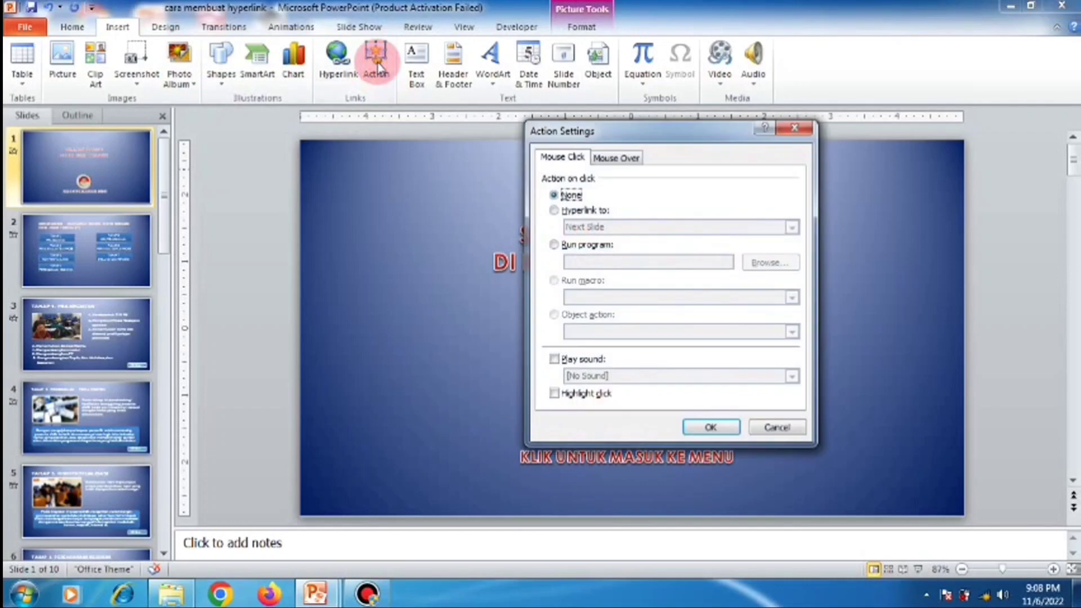
left_click(554, 210)
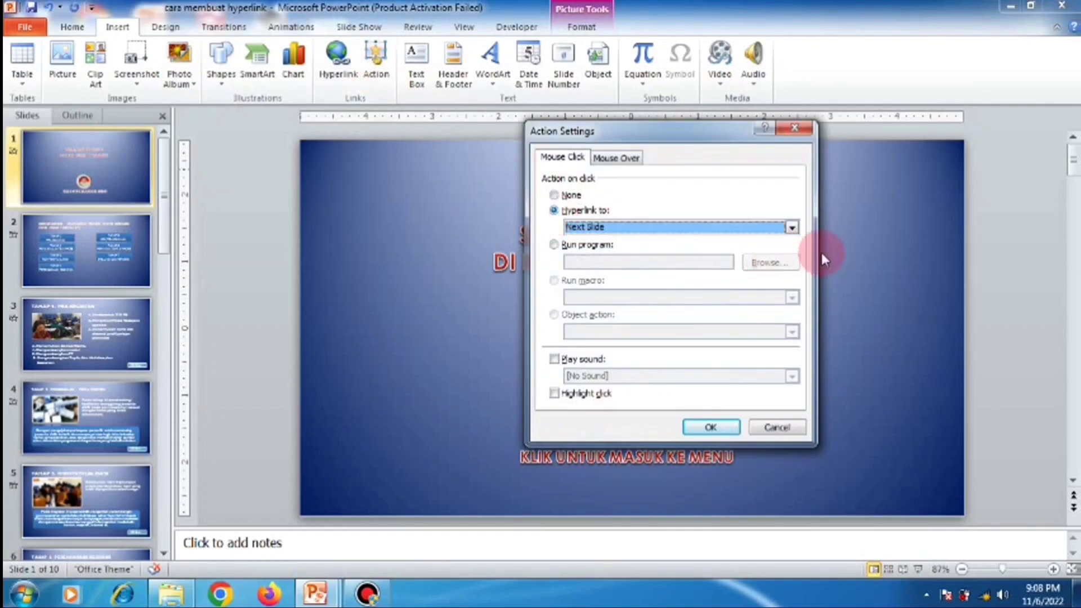
left_click(792, 227)
left_click(774, 257)
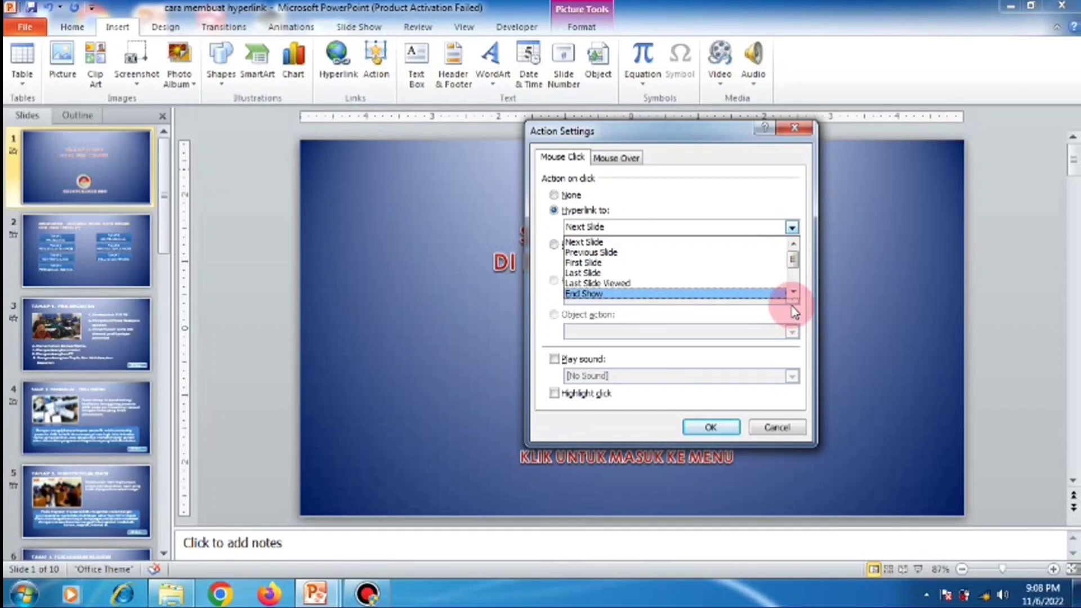
left_click(764, 242)
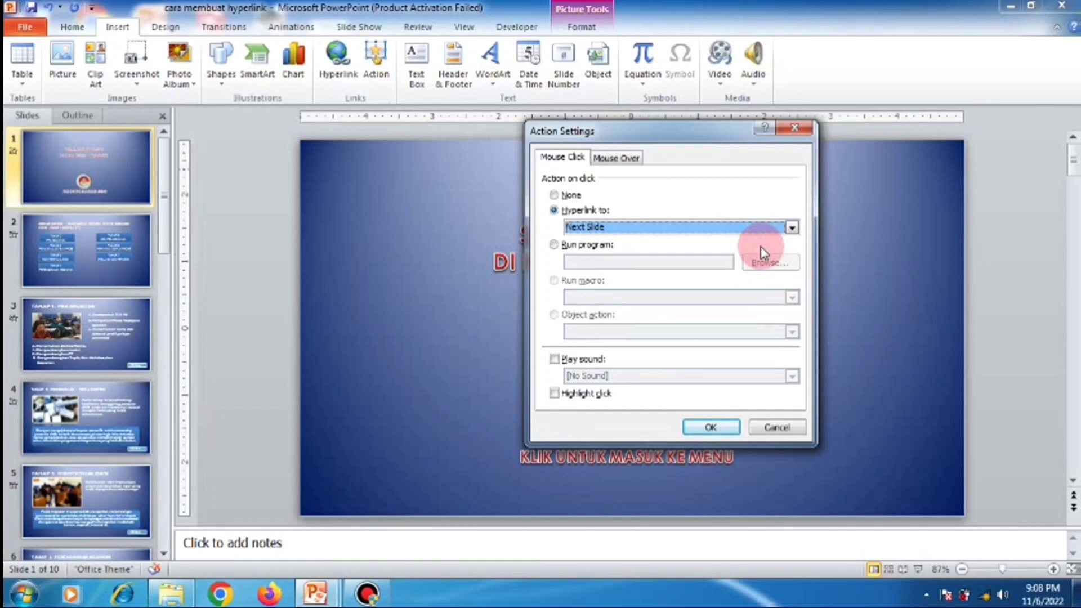
left_click(714, 429)
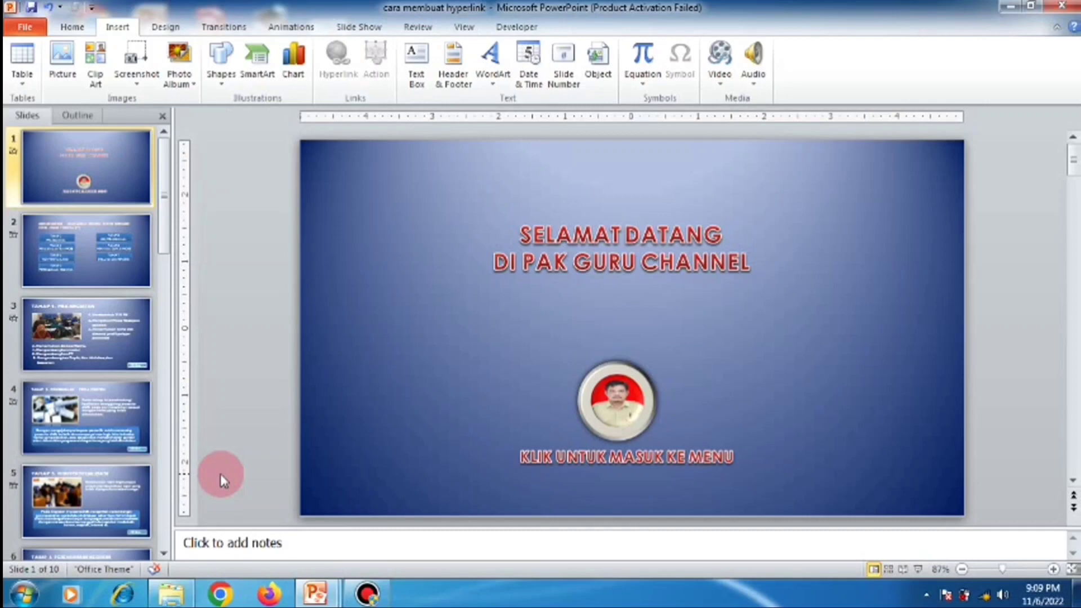
Hyperlink slide 3's KEMBALI button to slide 2 LANGKAH-LANGKAH, then open slide 4
left_click(107, 335)
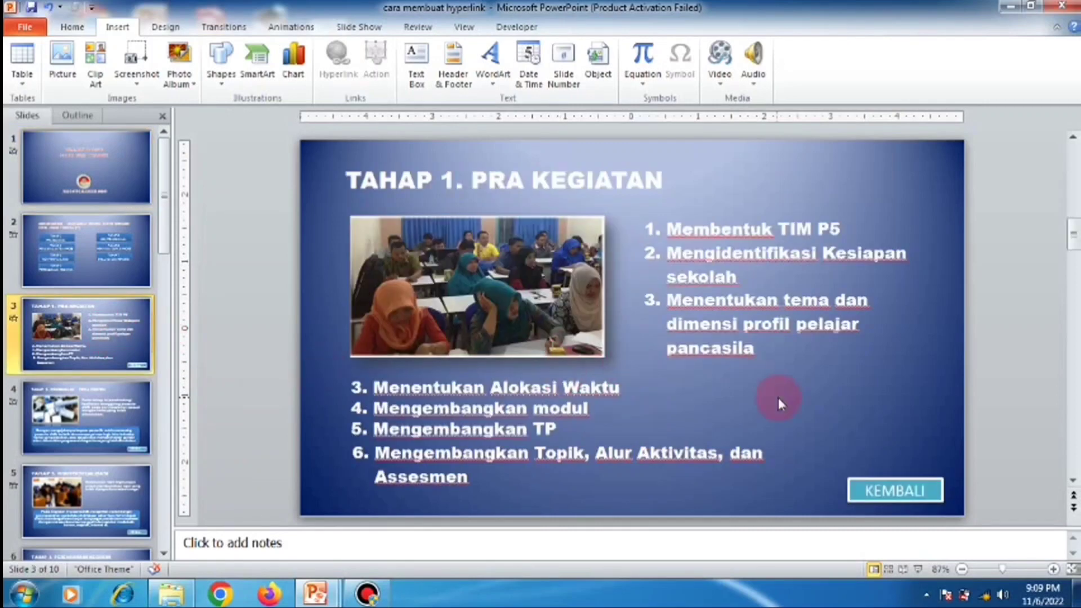
left_click(817, 402)
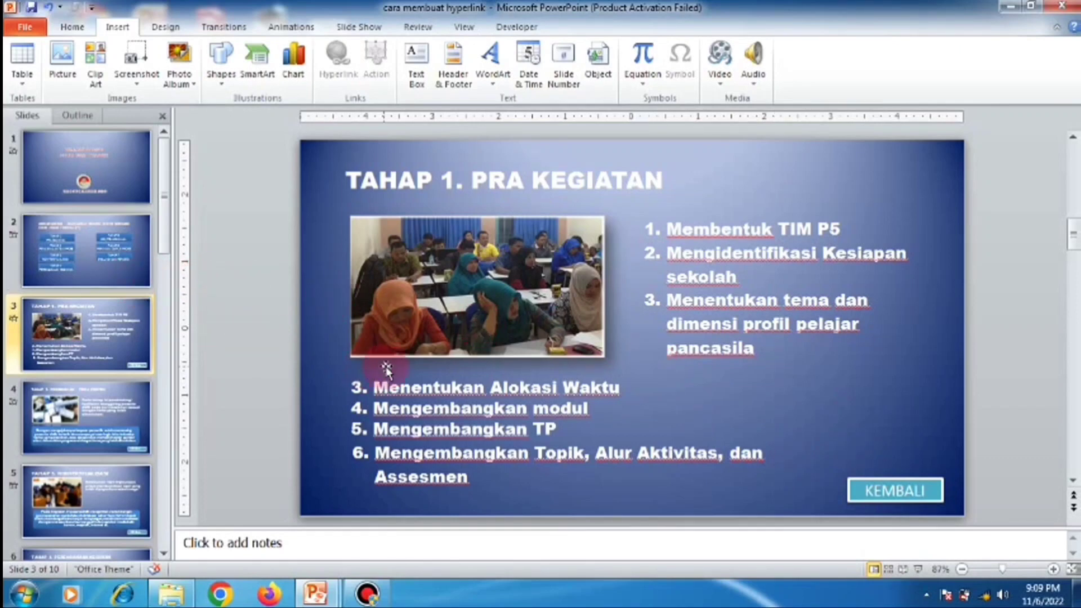
left_click(880, 479)
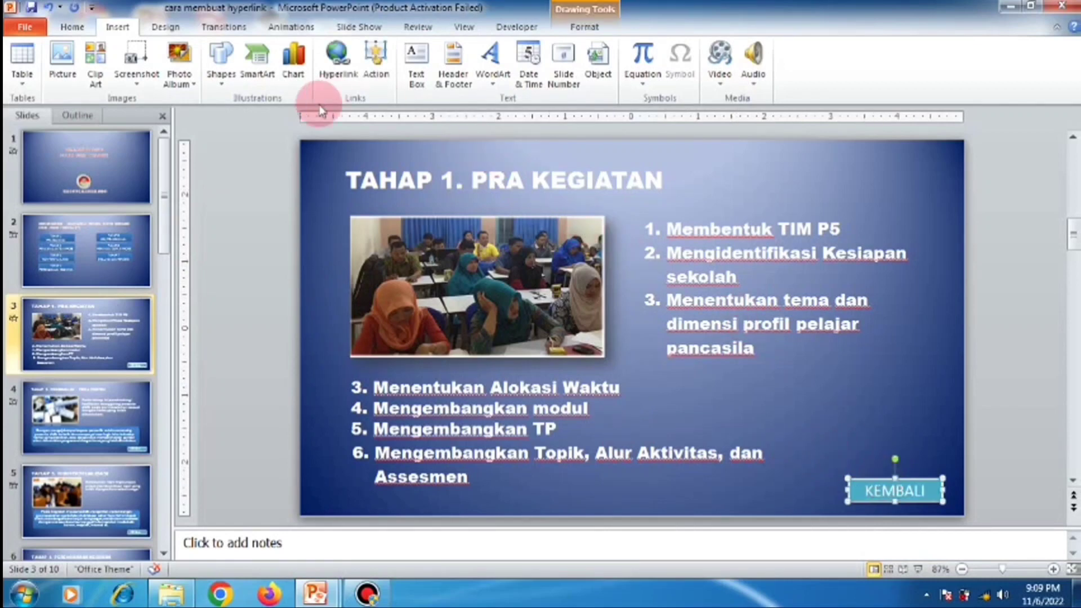
left_click(365, 63)
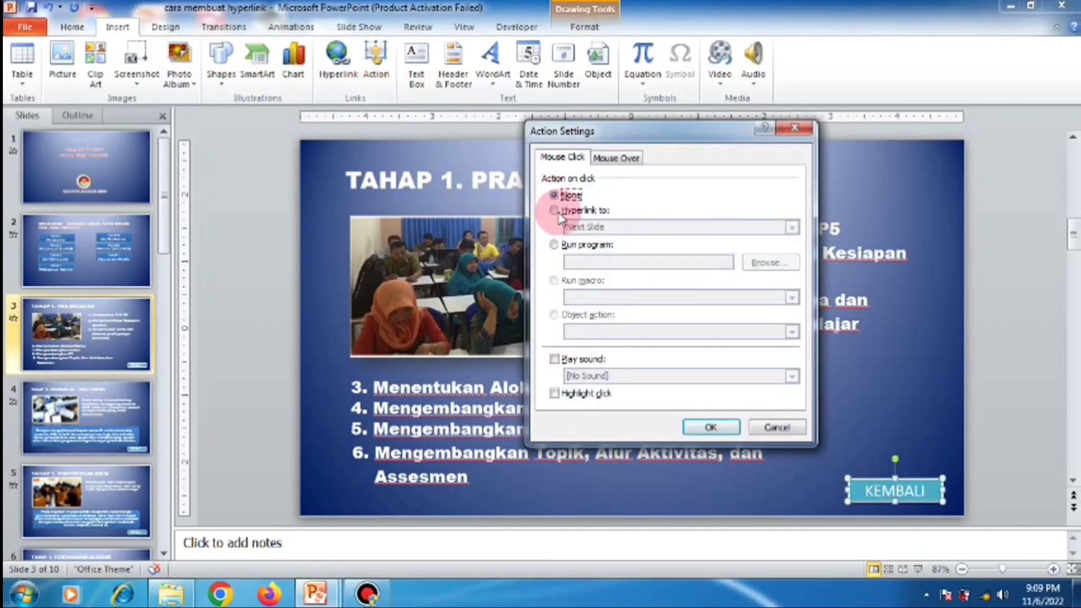
left_click(555, 211)
left_click(791, 228)
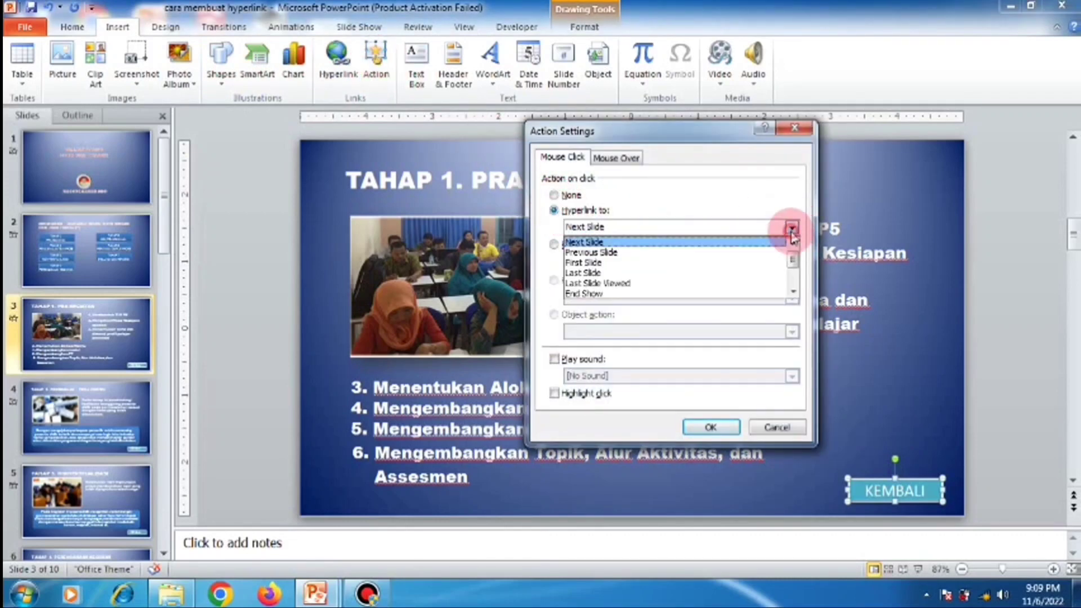
left_click(792, 291)
left_click(793, 291)
left_click(793, 291)
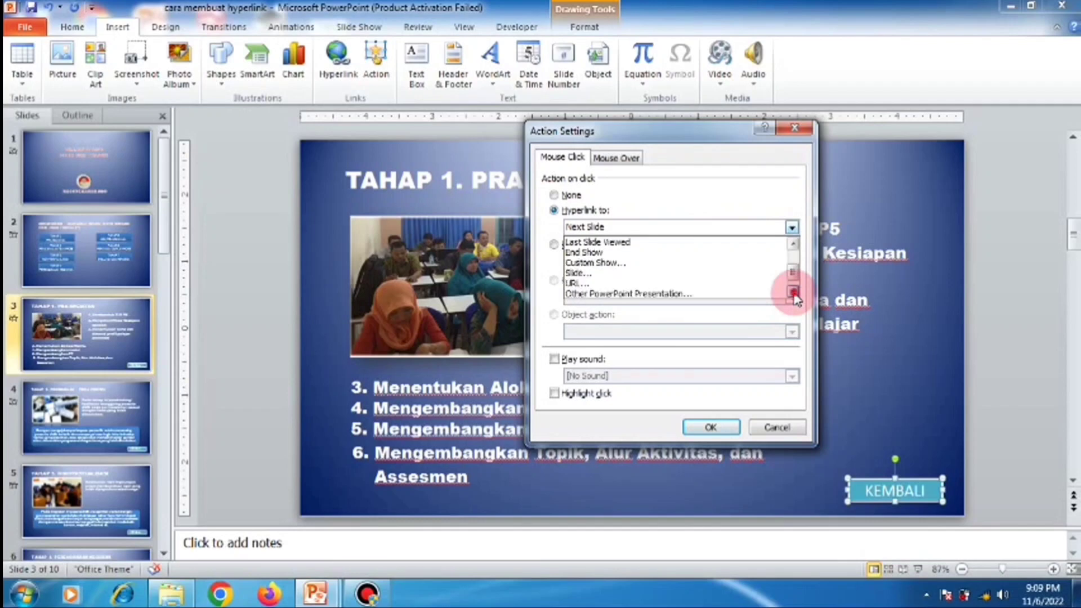
left_click(656, 276)
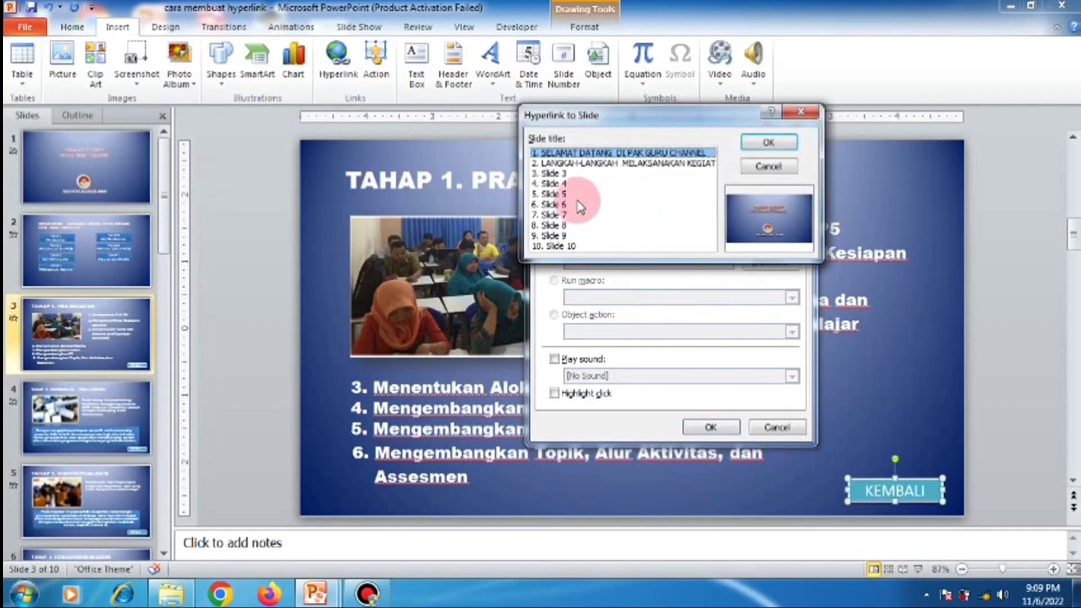
left_click(700, 165)
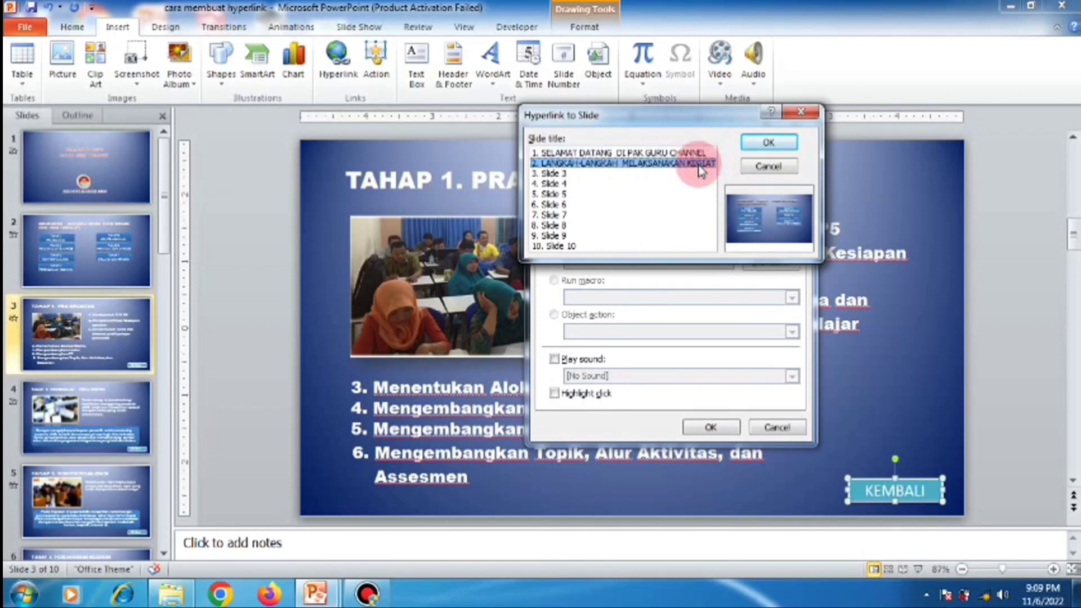
left_click(768, 147)
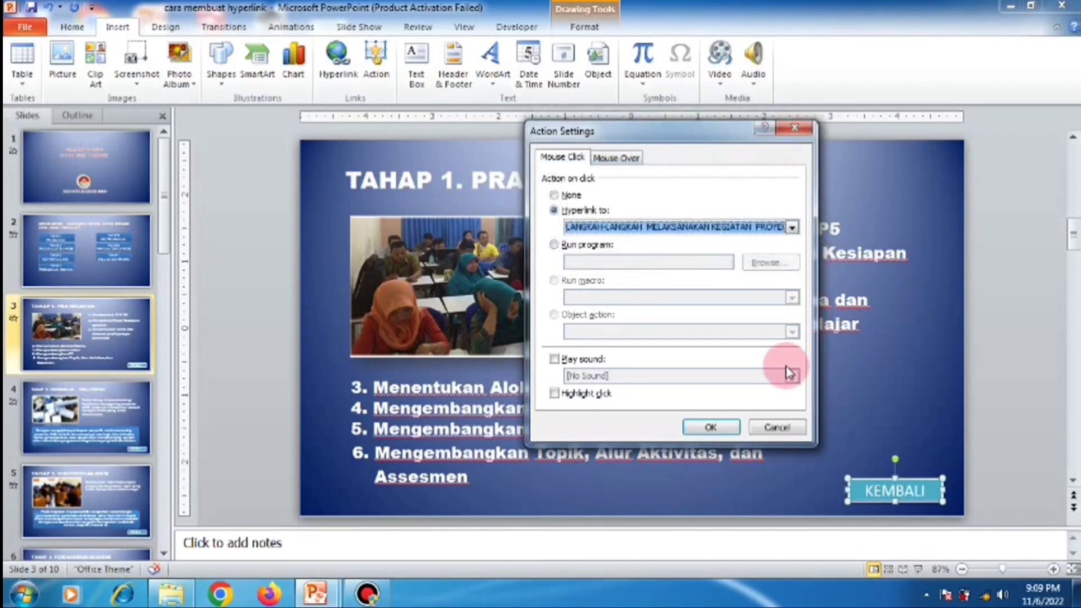
left_click(712, 428)
left_click(895, 447)
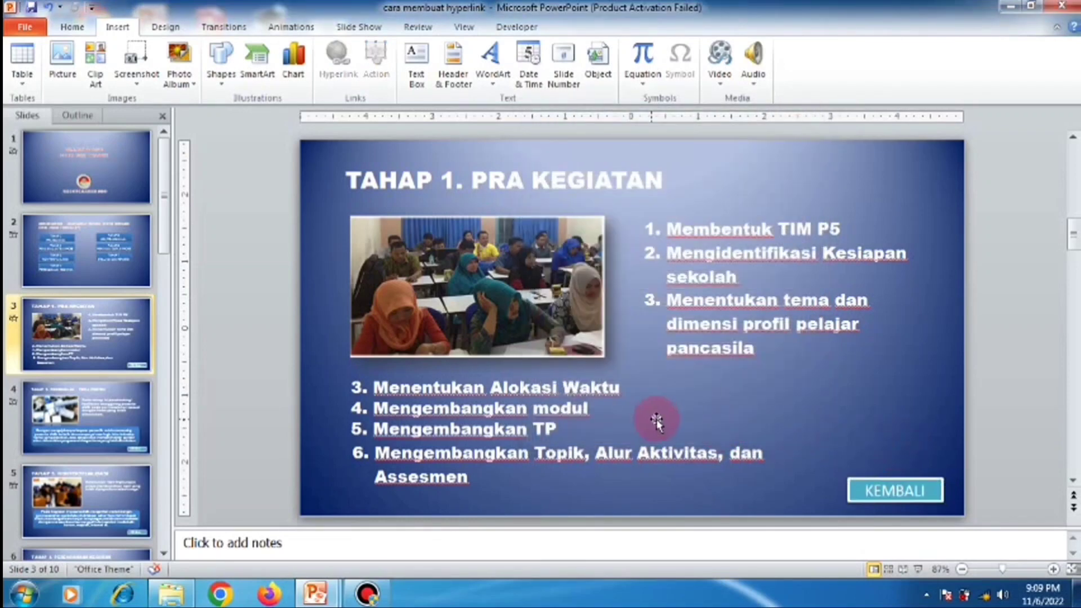
left_click(134, 427)
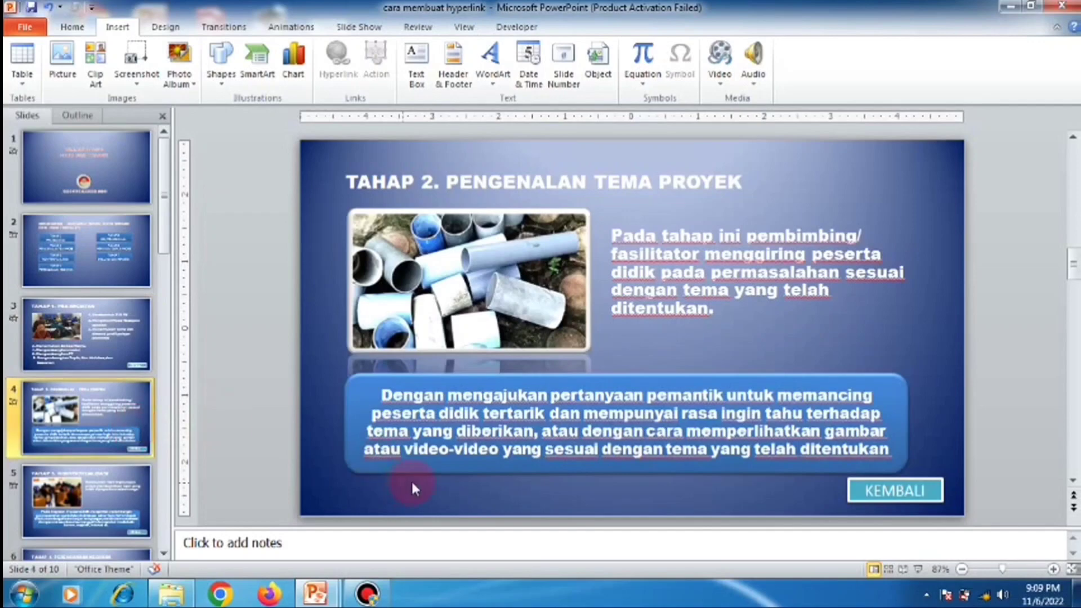
Hyperlink slide 4's KEMBALI button to slide 2, the LANGKAH-LANGKAH menu
left_click(876, 491)
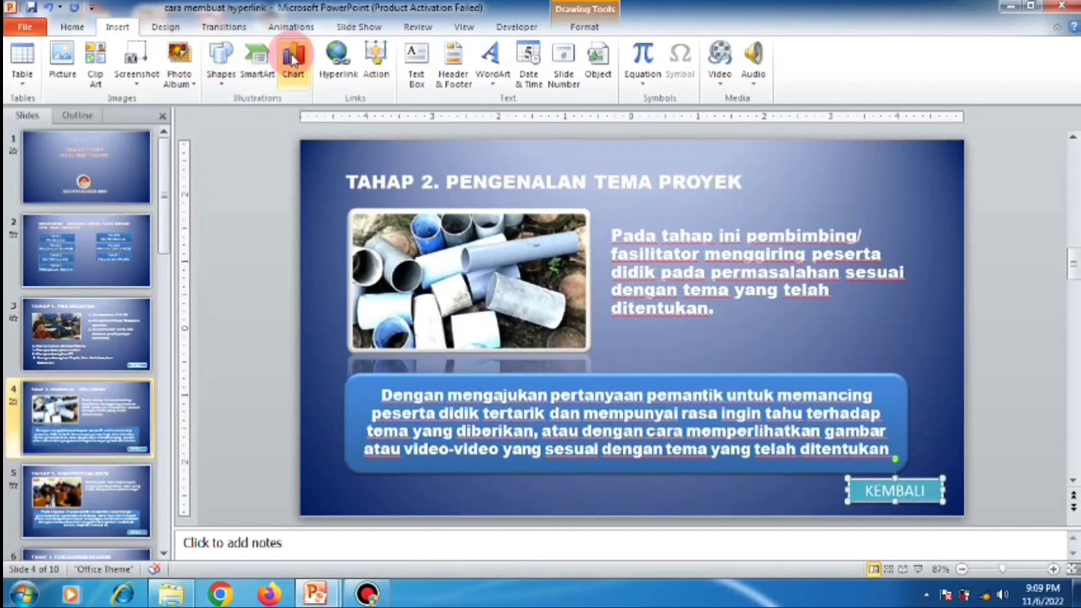
left_click(377, 62)
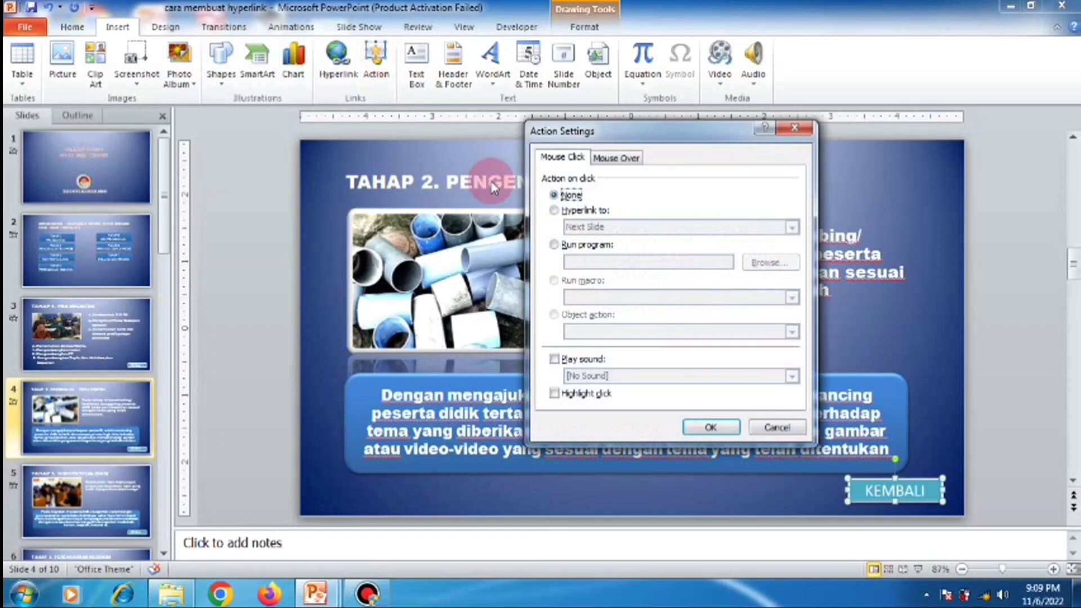
left_click(553, 211)
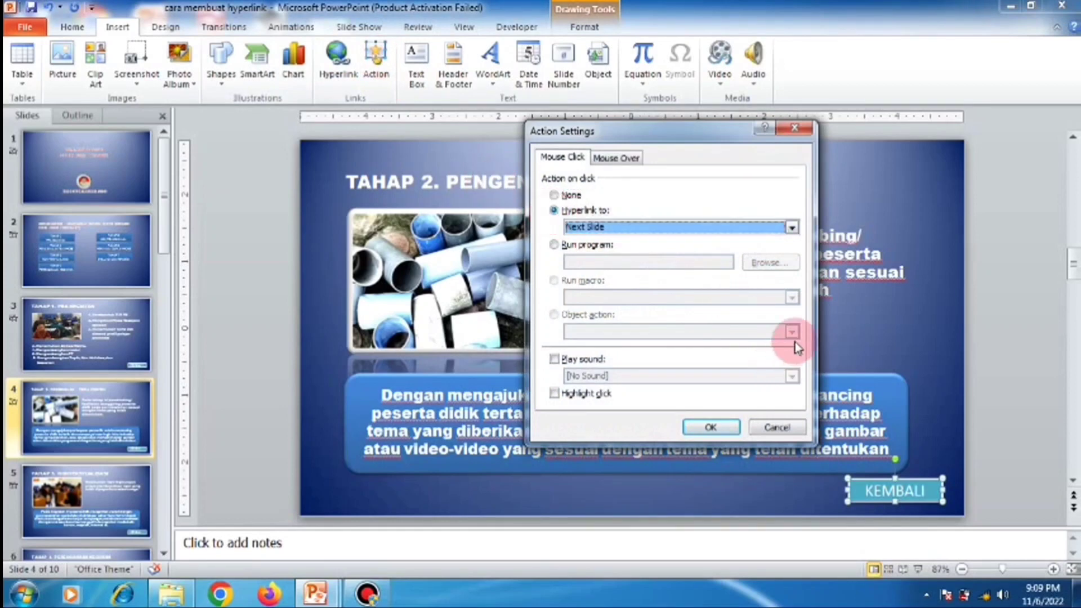
left_click(791, 227)
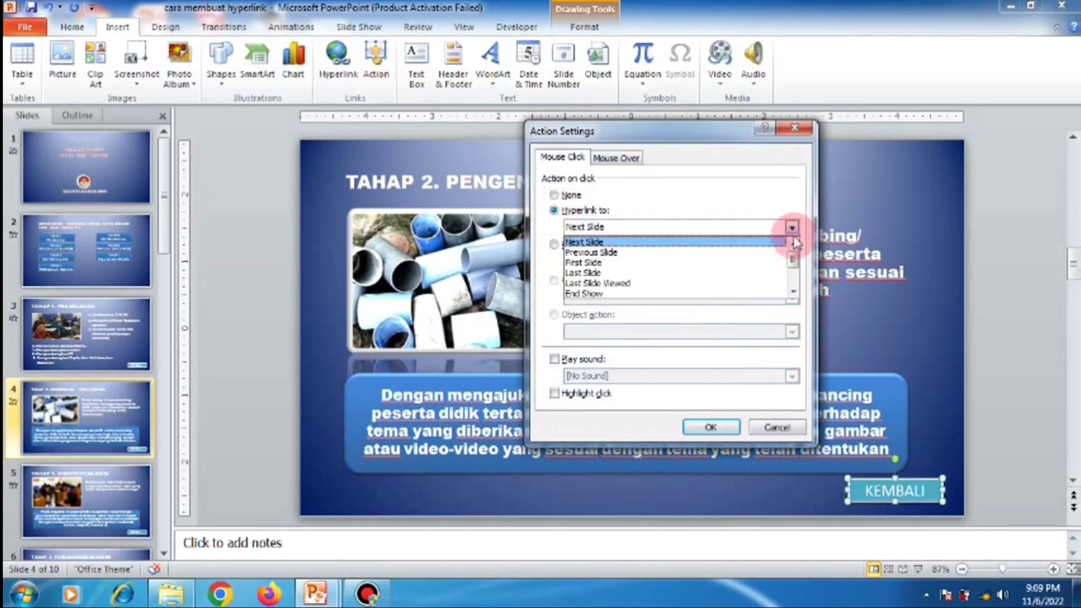
left_click(795, 294)
left_click(795, 294)
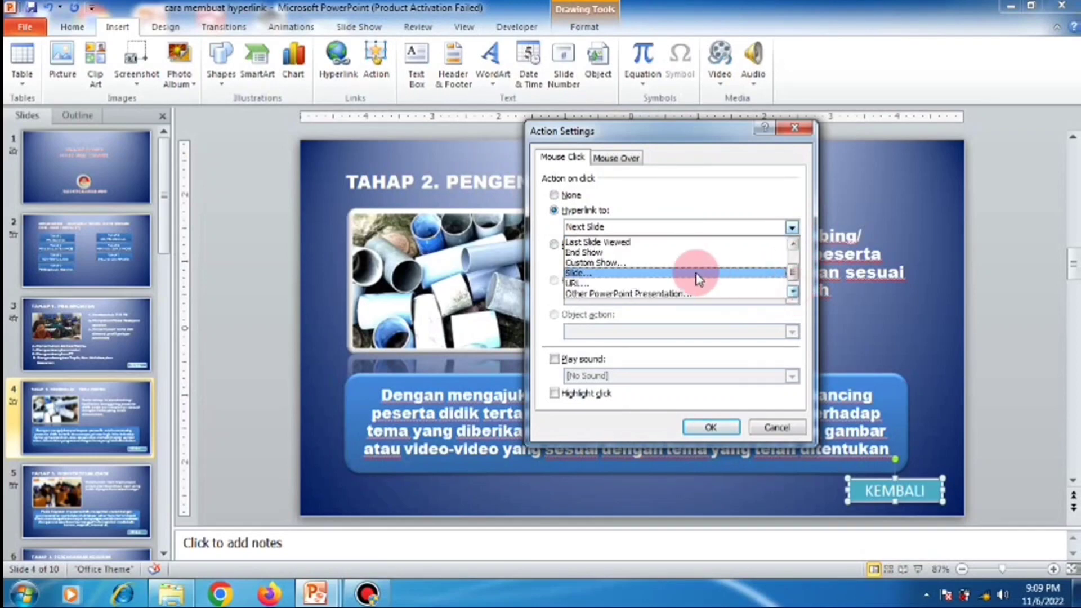
left_click(695, 274)
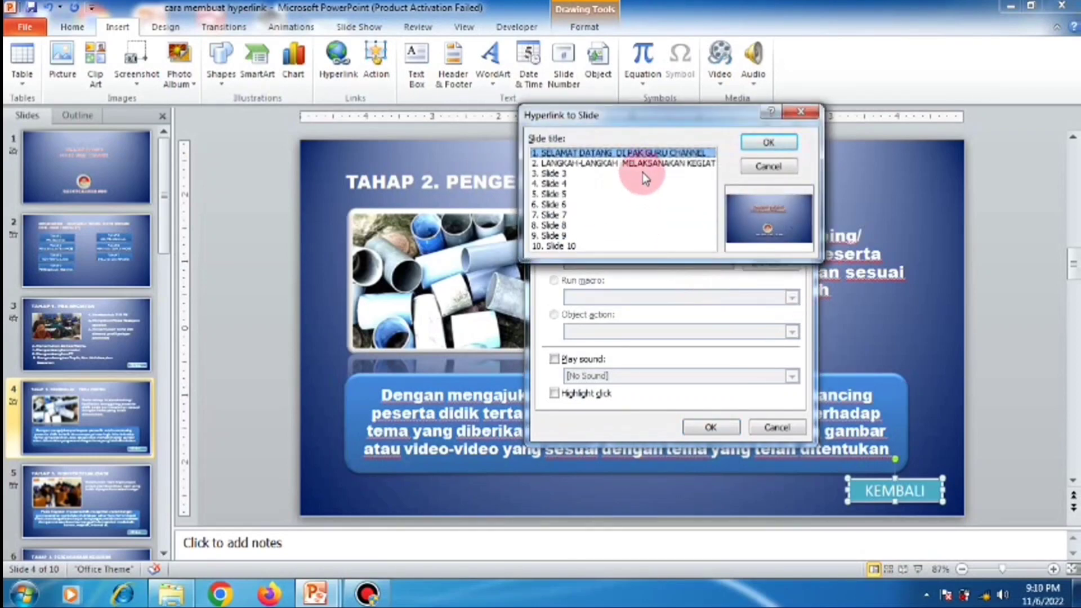
left_click(641, 166)
left_click(769, 142)
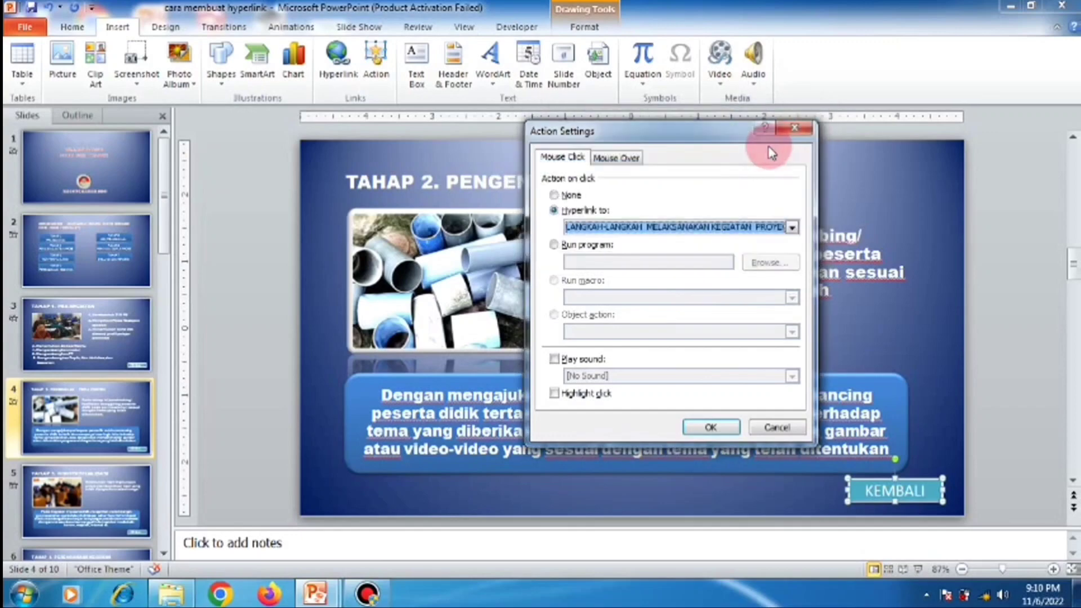
left_click(701, 434)
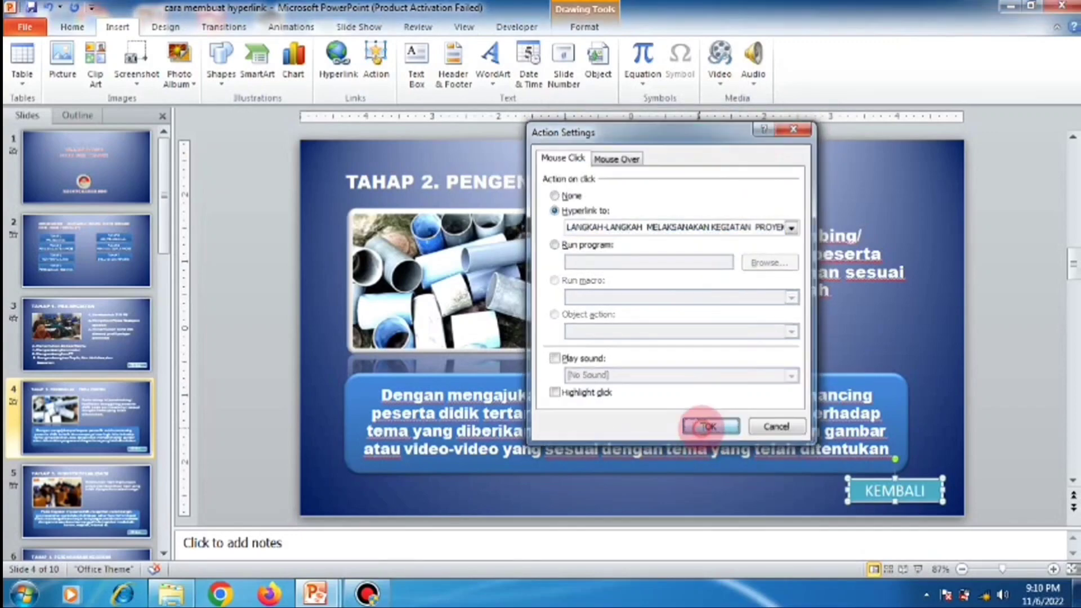
Copy the KEMBALI button from slide 5 and paste it onto slide 9, TAHAP 7 EVALUASI DAN REFLEKSI
left_click(1072, 481)
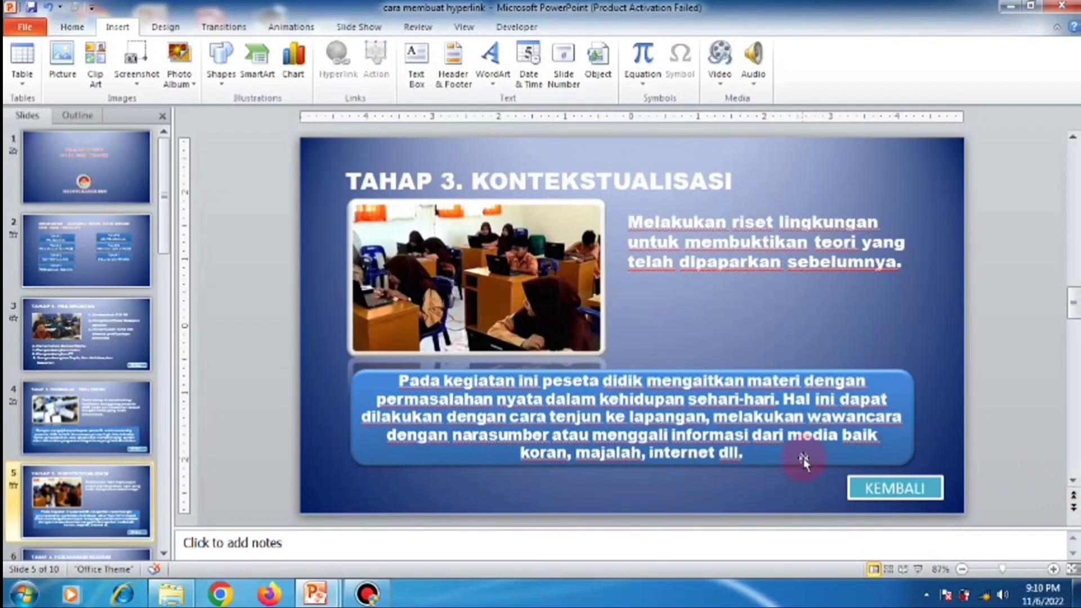
left_click(124, 488)
left_click(352, 466)
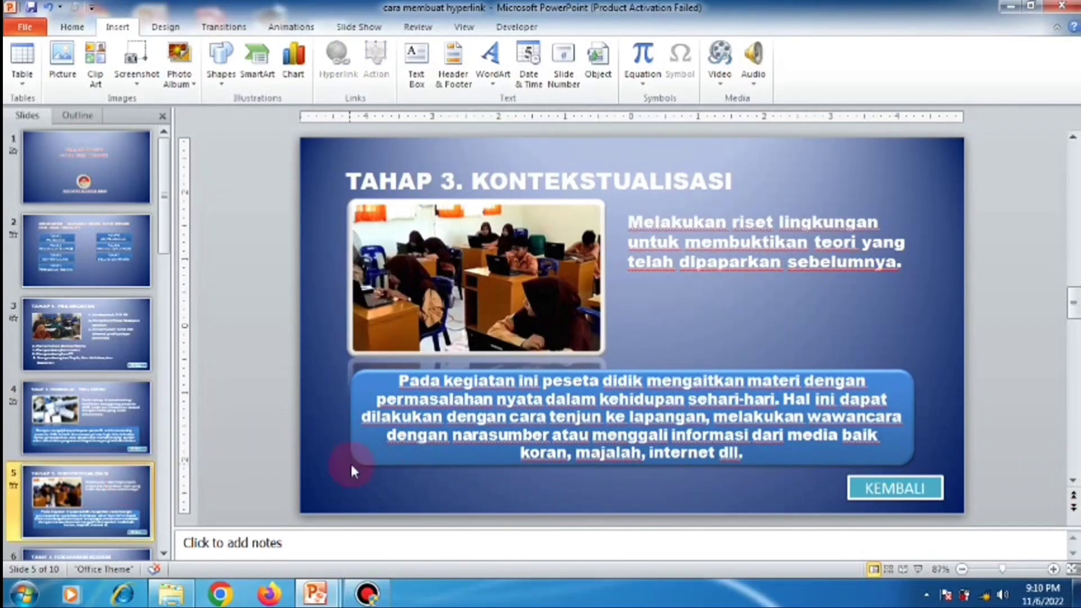
left_click(864, 485)
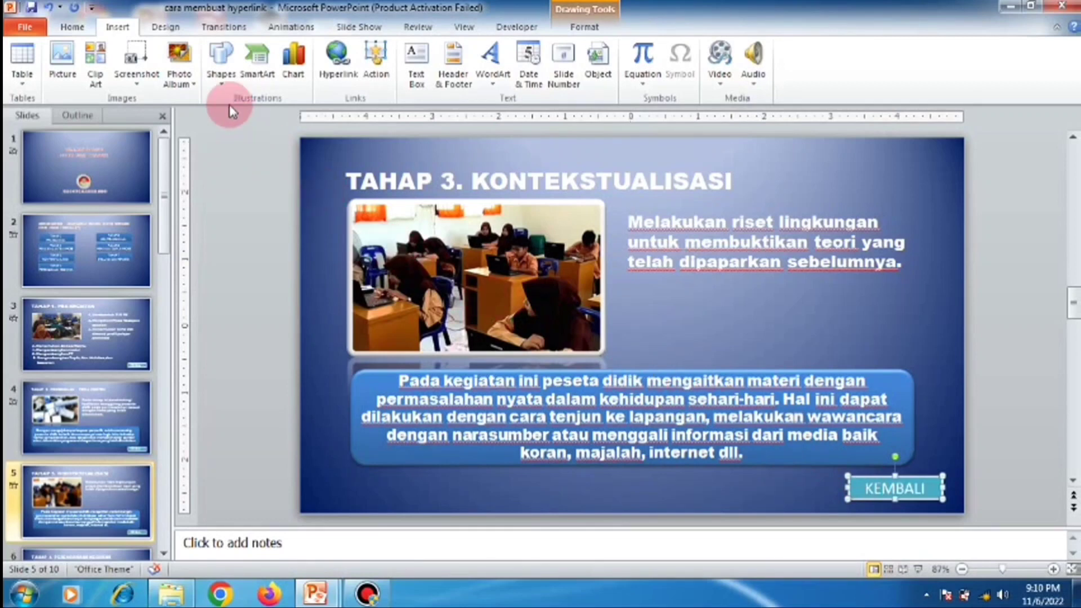
scroll(85, 338, "down", 5)
left_click(85, 418)
key("ctrl+v")
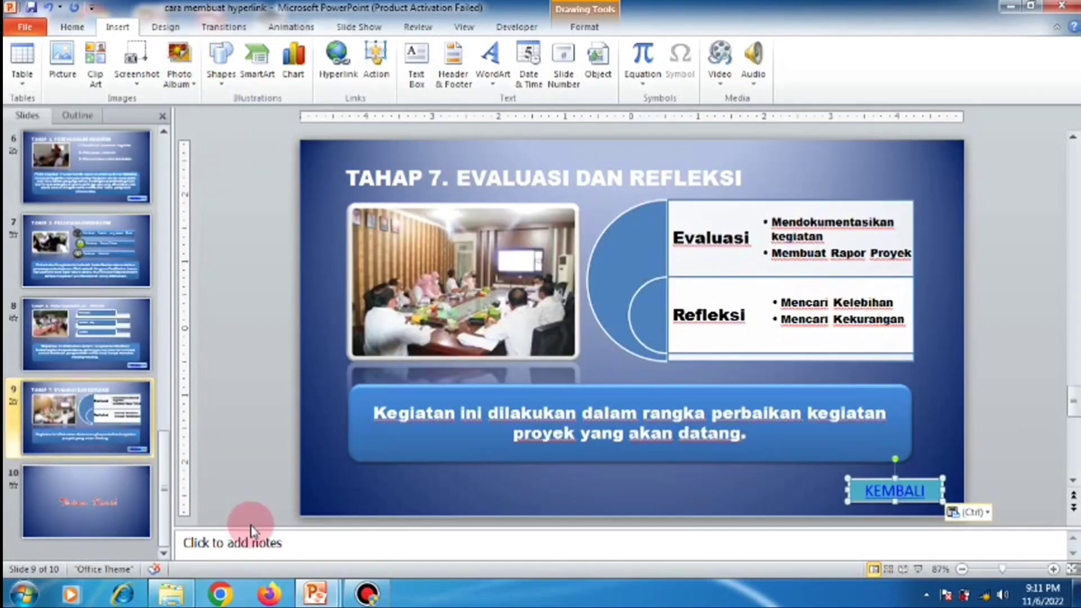
View the Terima Kasih closing slide, then return to stage menu slide 2
left_click(114, 489)
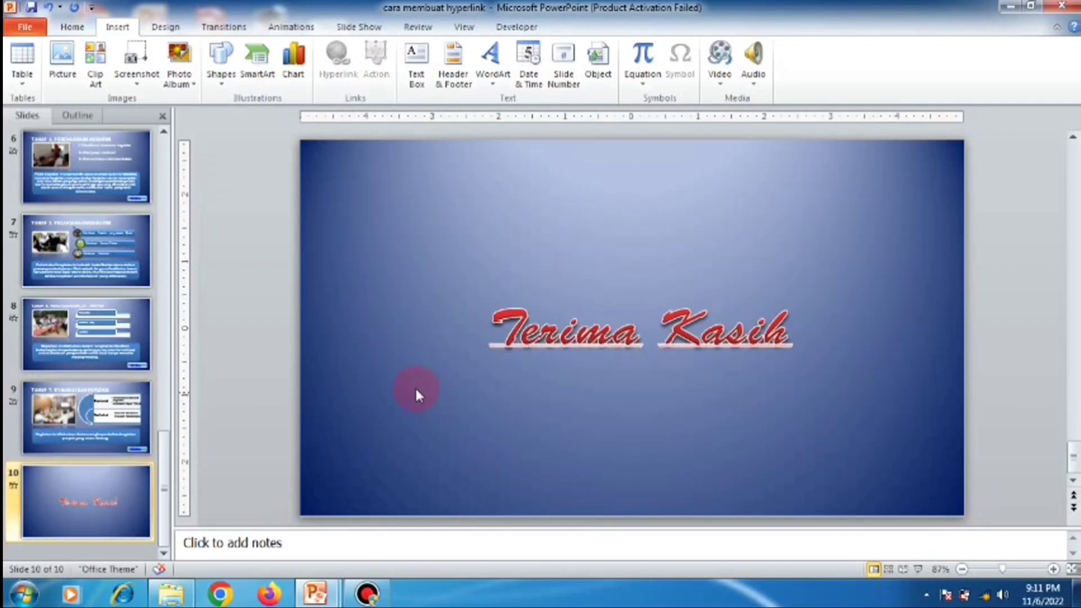
scroll(164, 141, "up", 4)
left_click(122, 196)
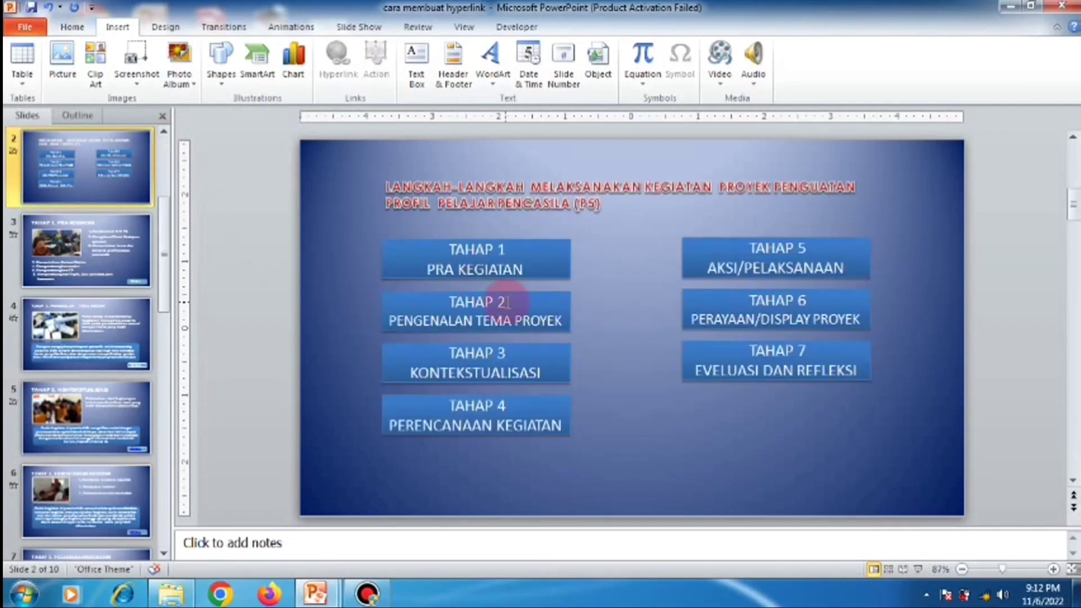
Duplicate the TAHAP 7 box and place the copy directly beneath it
left_click(740, 386)
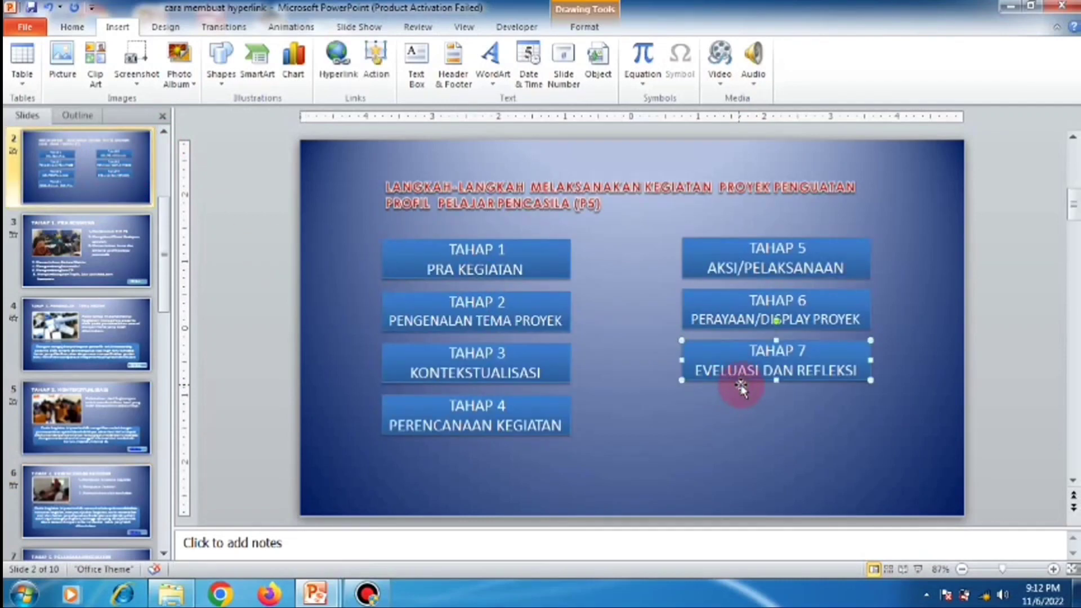
key("ctrl+c")
key("ctrl+v")
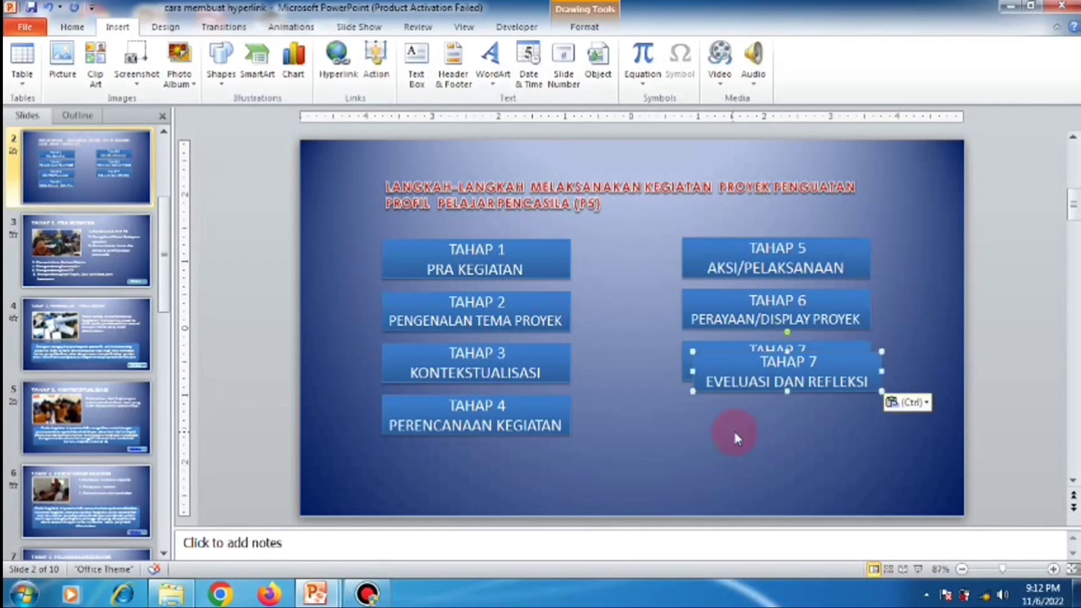
left_click_drag(744, 389, 724, 450)
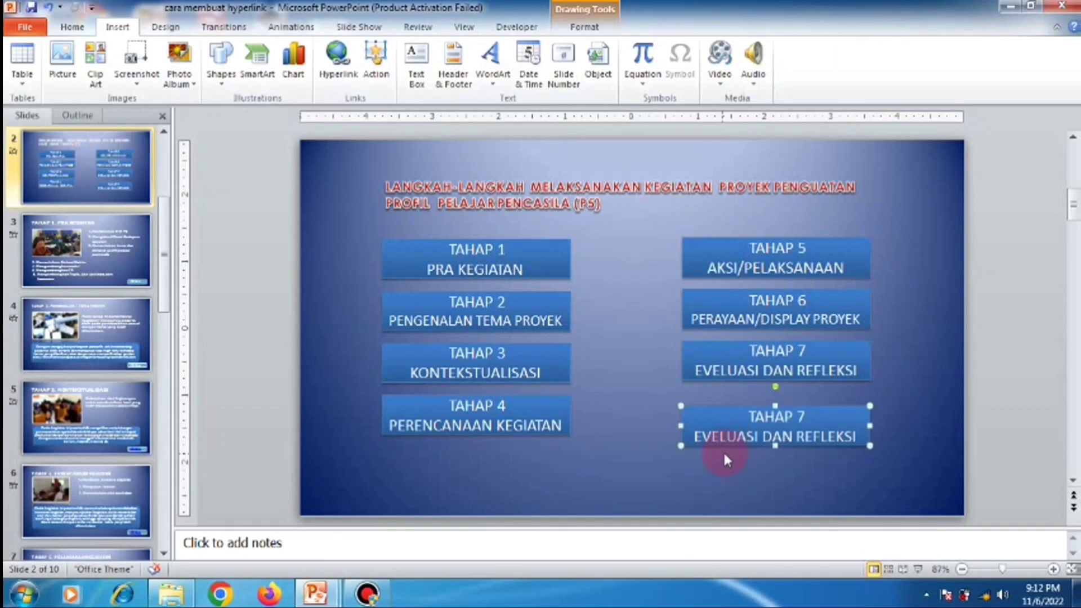
left_click(724, 452)
Replace the copy's stage text with 'Selesai'
left_click(767, 415)
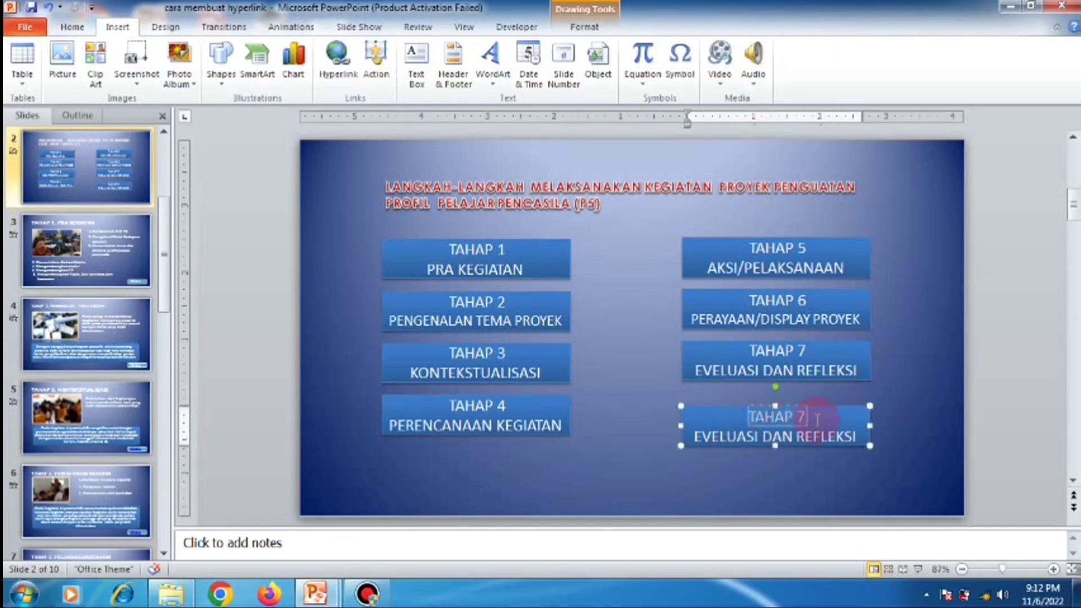
key("Delete")
type("se")
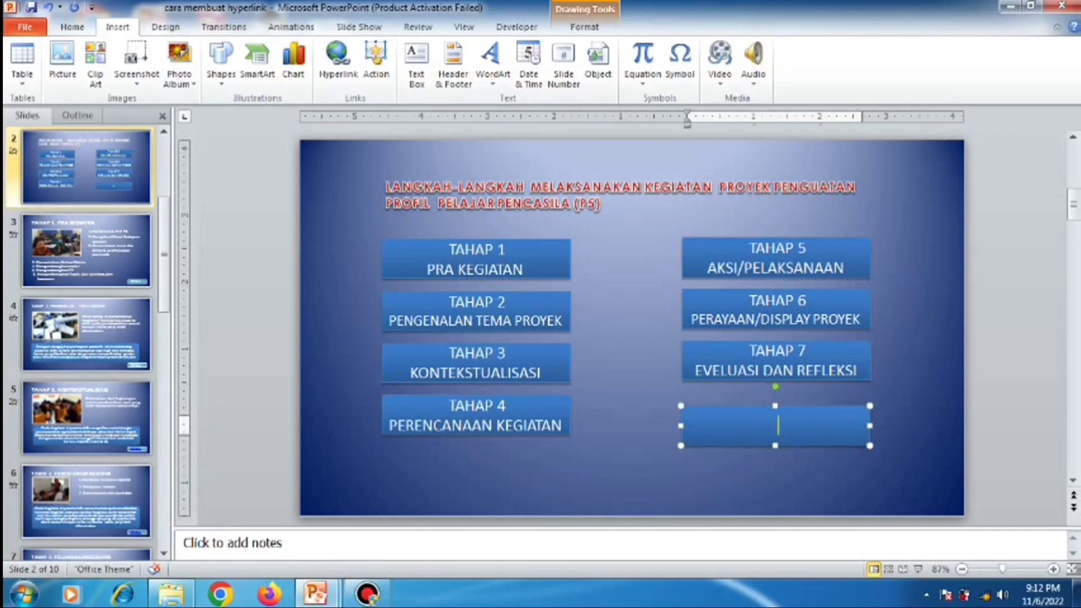
type("les")
type("ai")
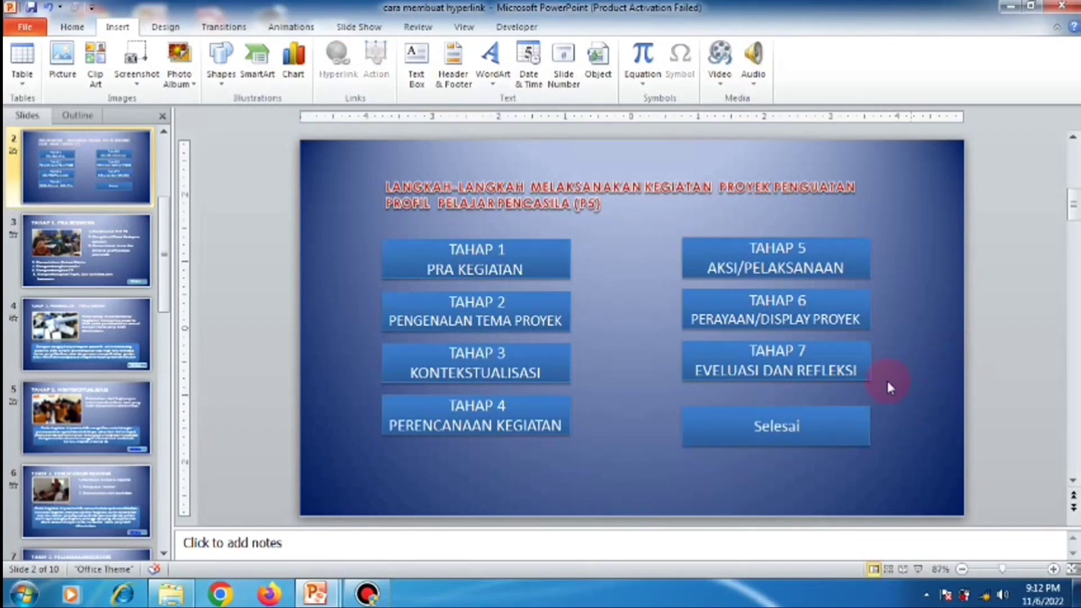
left_click(828, 409)
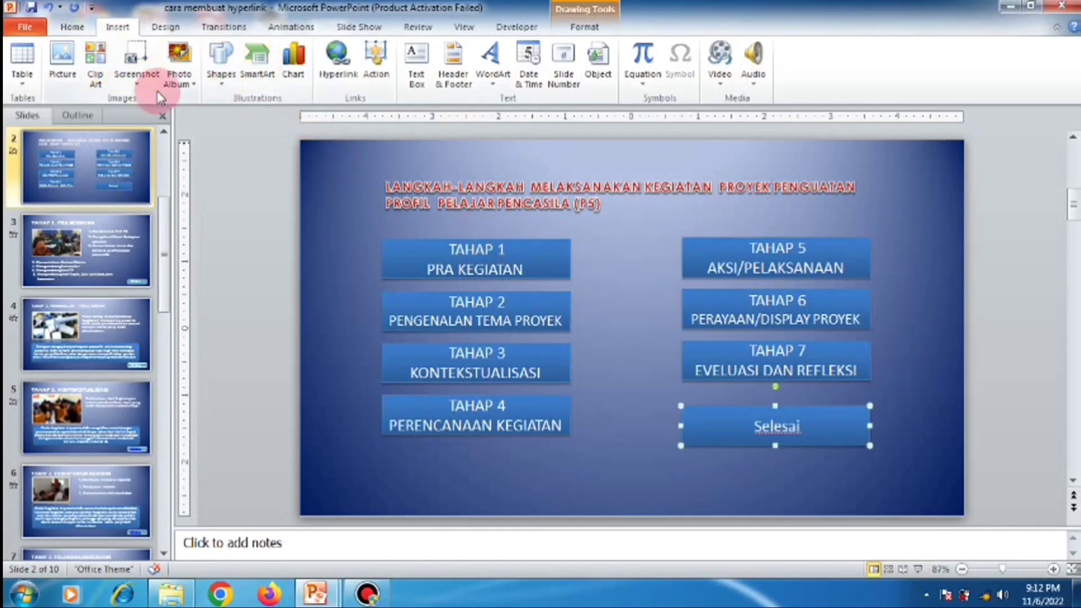
Set the Selesai box's click action to hyperlink to Slide 10
left_click(376, 56)
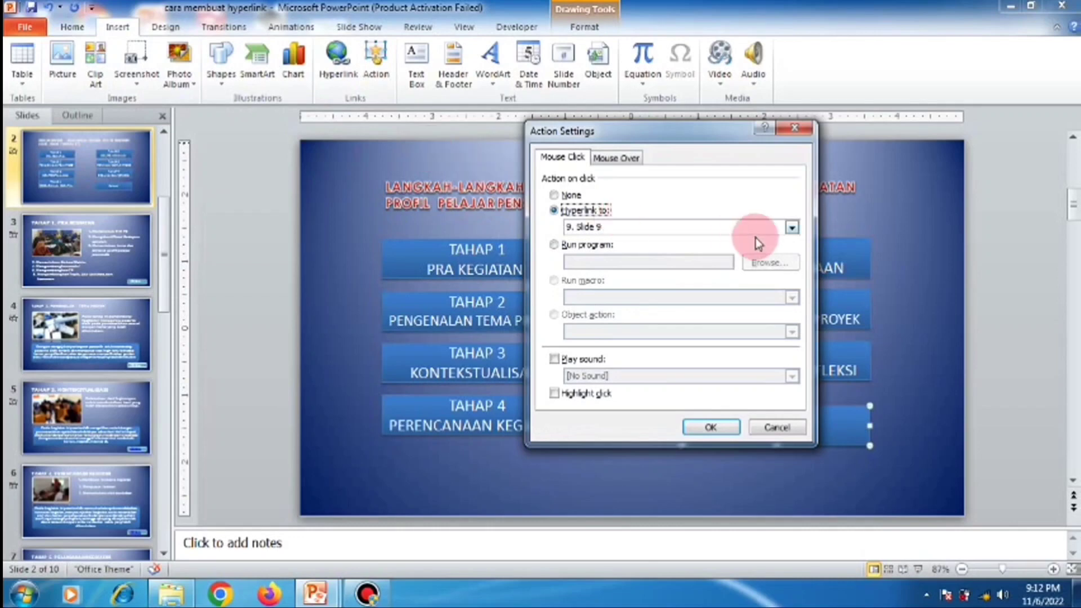
left_click(793, 229)
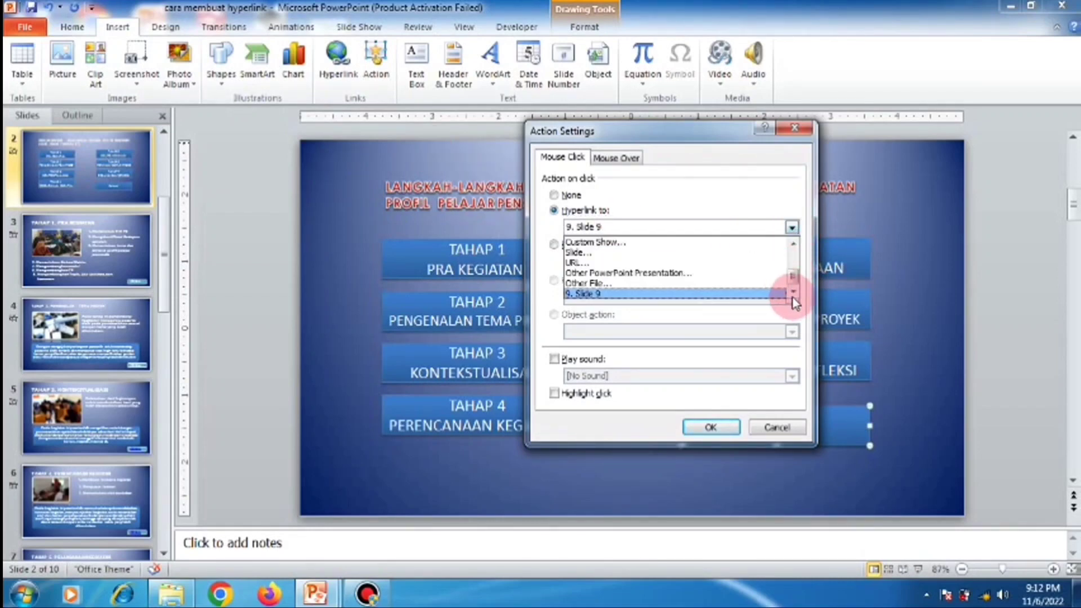
left_click_drag(792, 277, 793, 276)
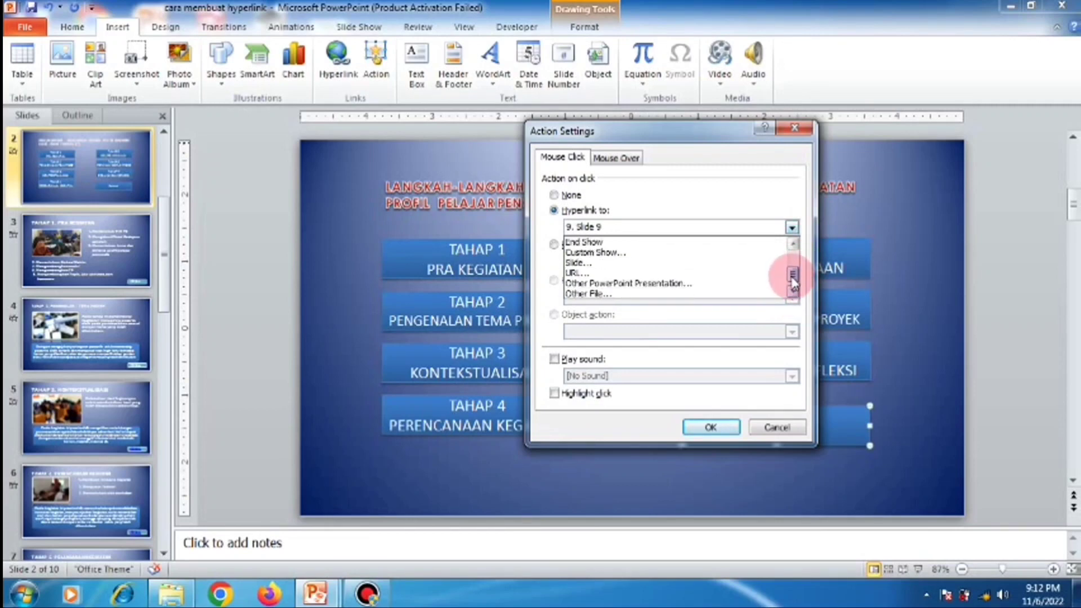
left_click(600, 262)
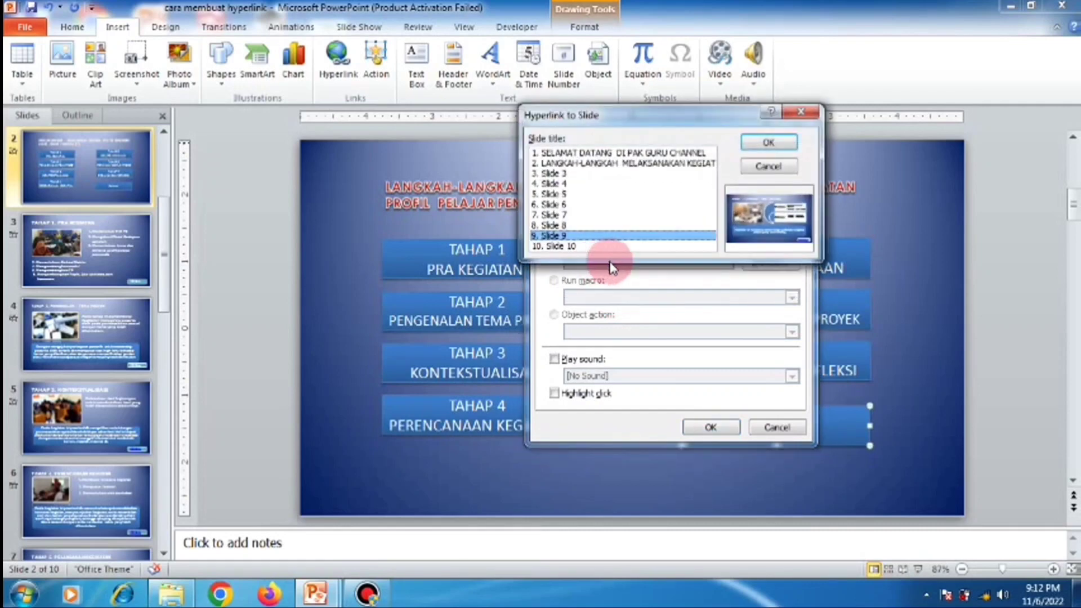
left_click(563, 245)
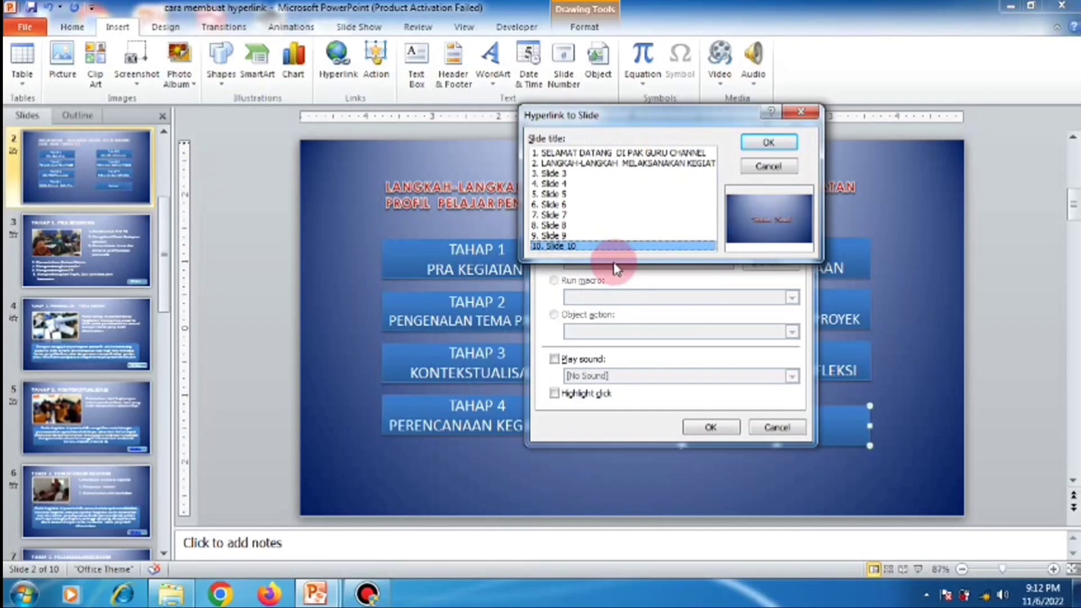
left_click(770, 144)
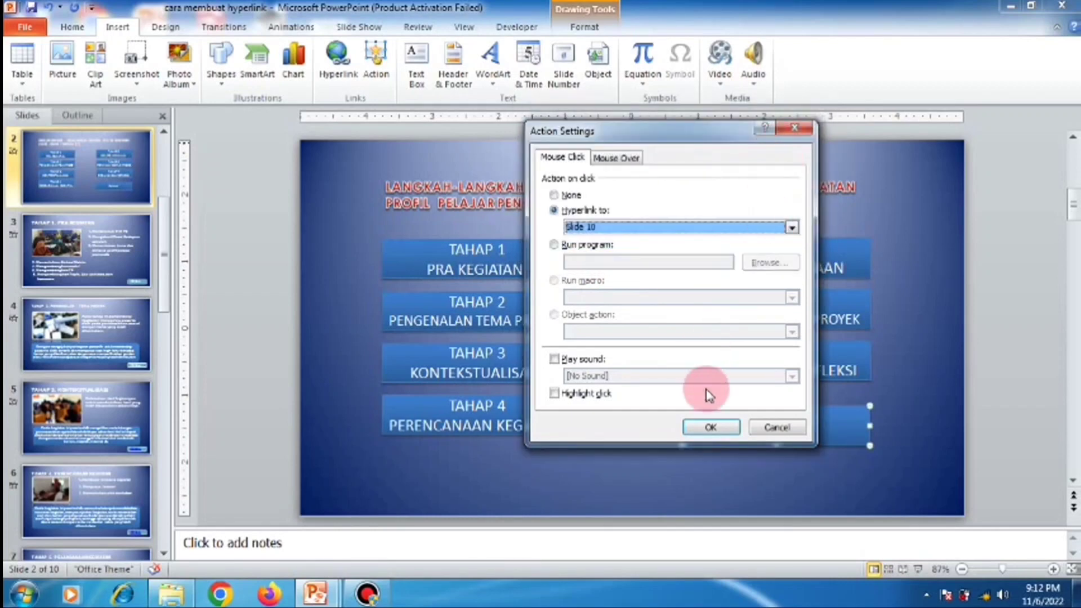
left_click(711, 427)
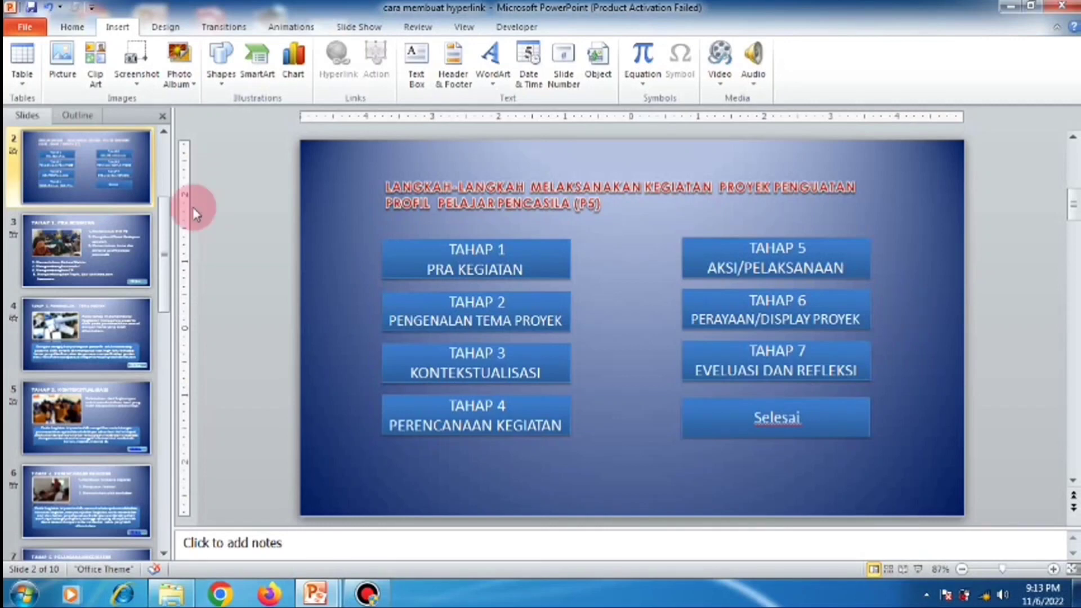
scroll(164, 193, "up", 2)
Run the slide show starting on the SELAMAT DATANG DI PAK GURU CHANNEL title slide
left_click(129, 161)
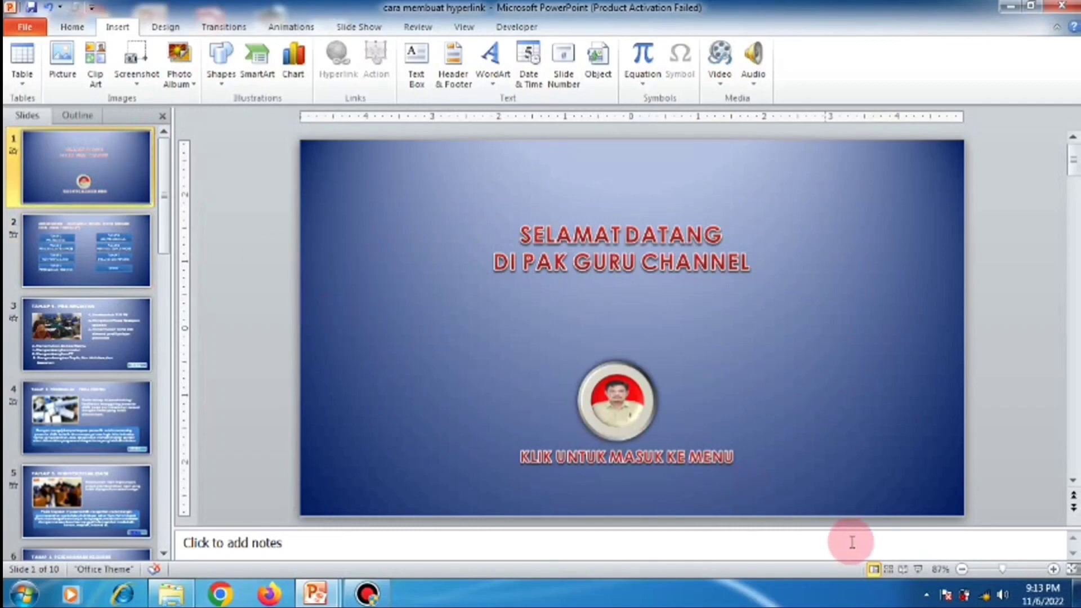
left_click(920, 571)
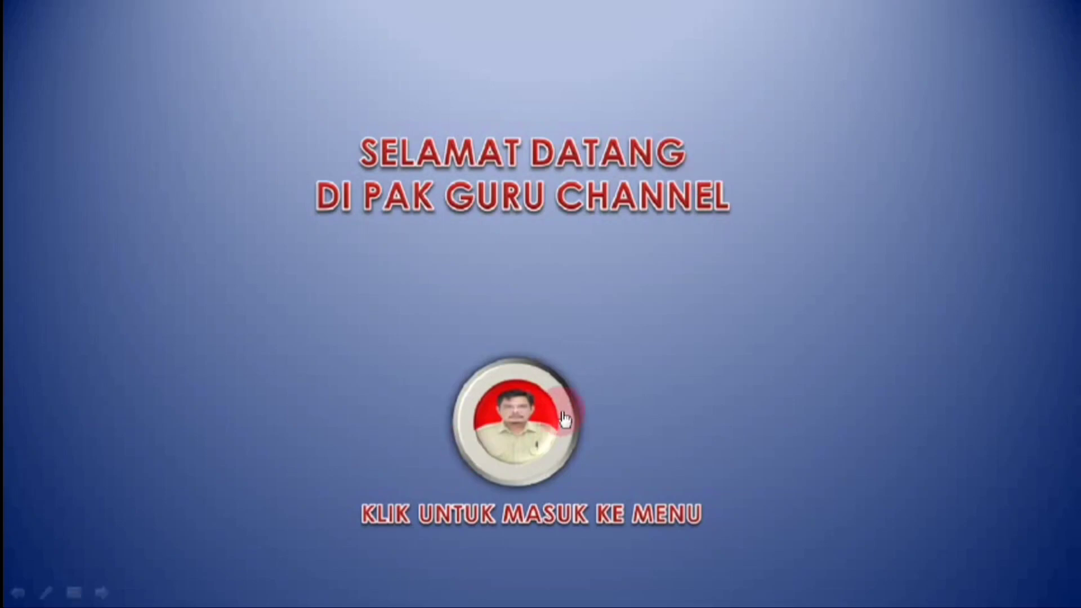
From the title picture, open TAHAP 1, 2, 3 and 4, using KEMBALI to return to LANGKAH-LANGKAH each time
left_click(525, 449)
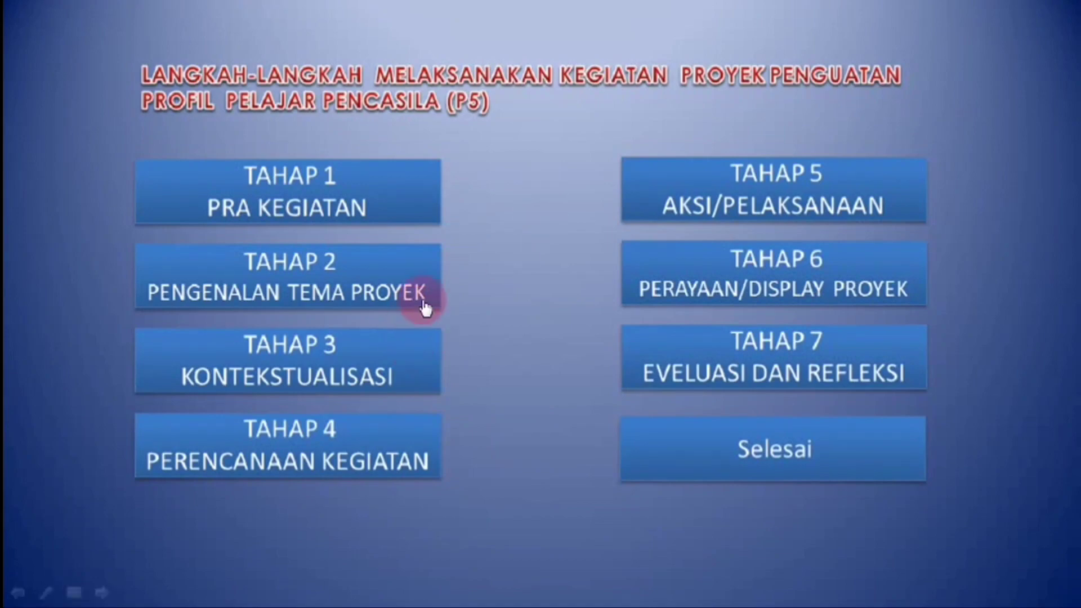
left_click(372, 213)
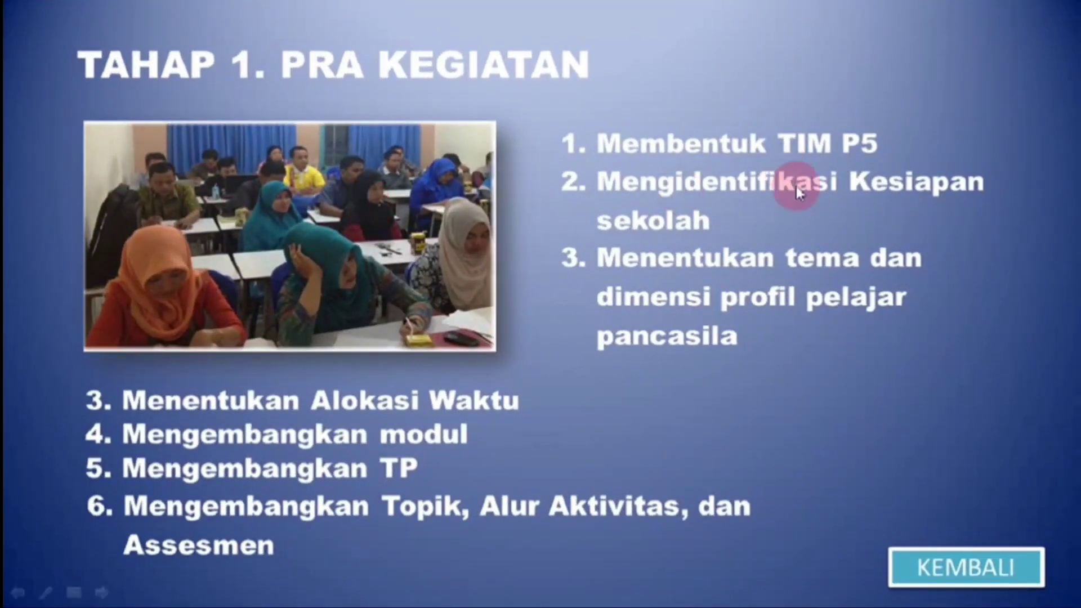
left_click(928, 557)
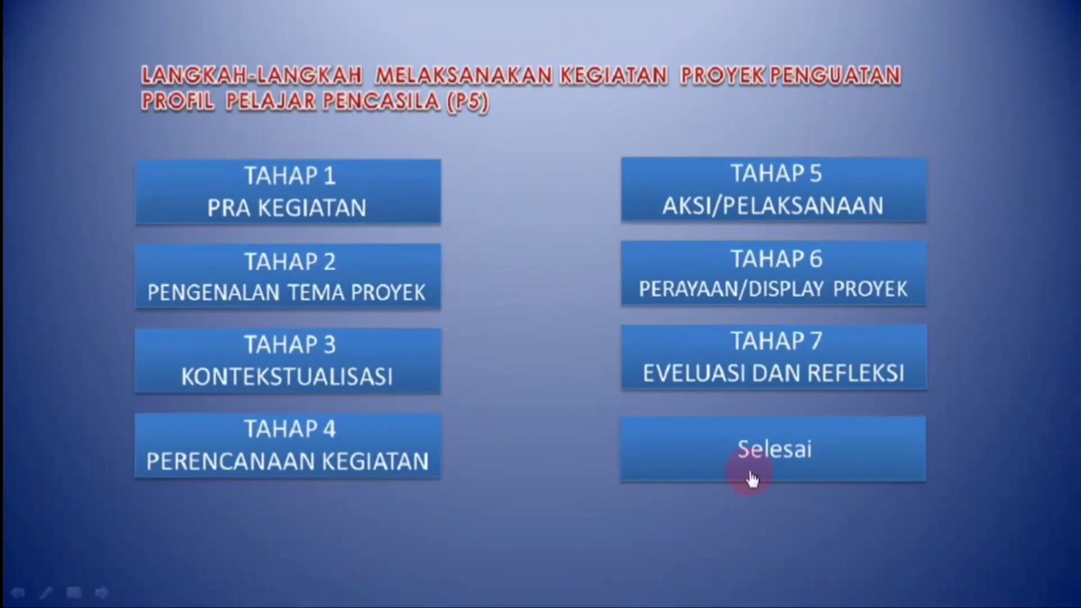
left_click(416, 303)
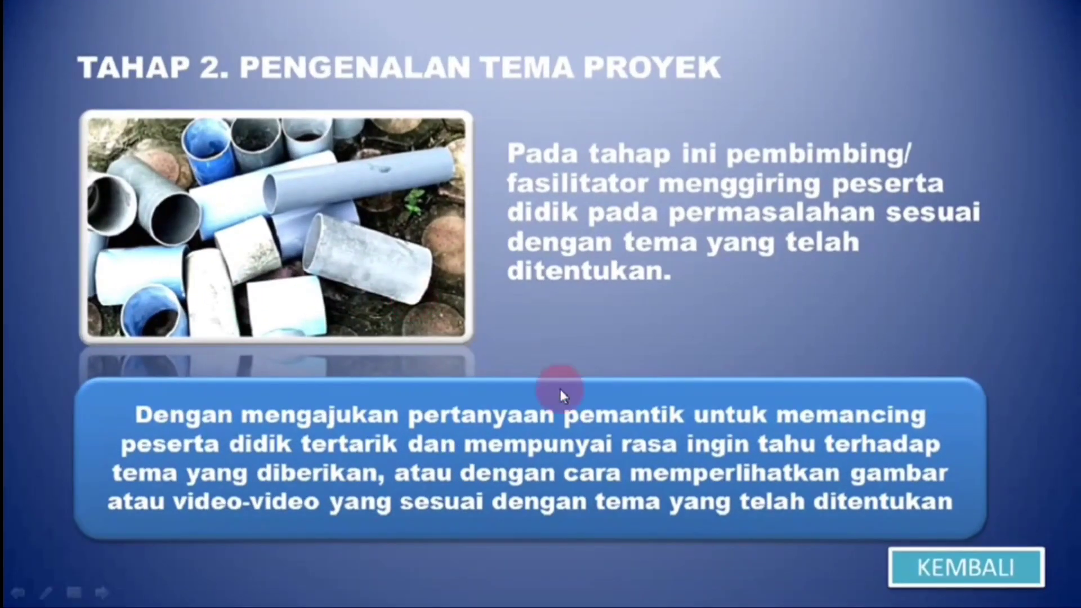
left_click(910, 566)
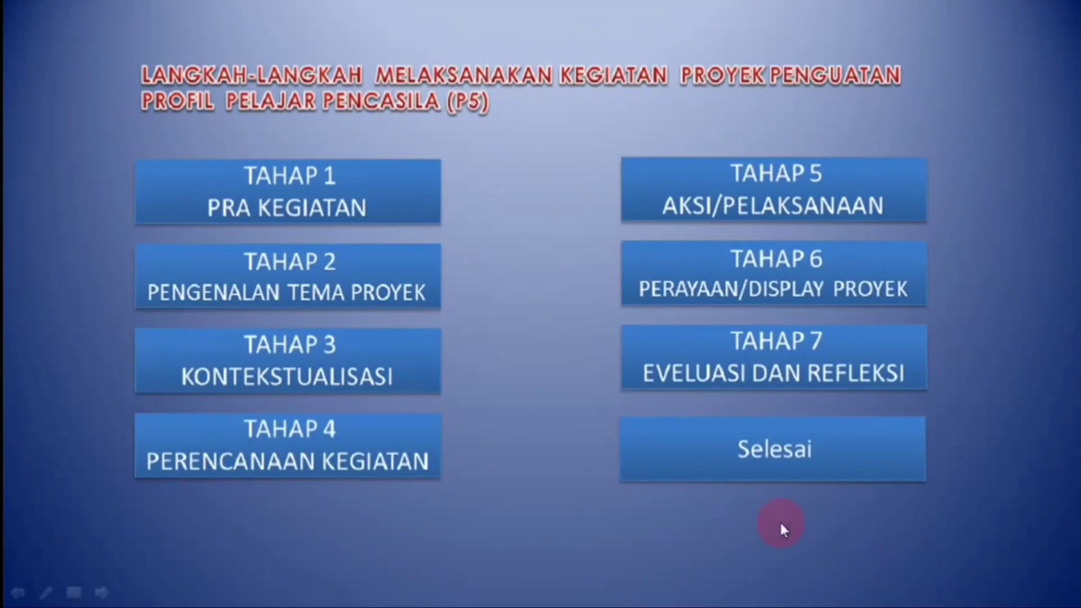
left_click(397, 367)
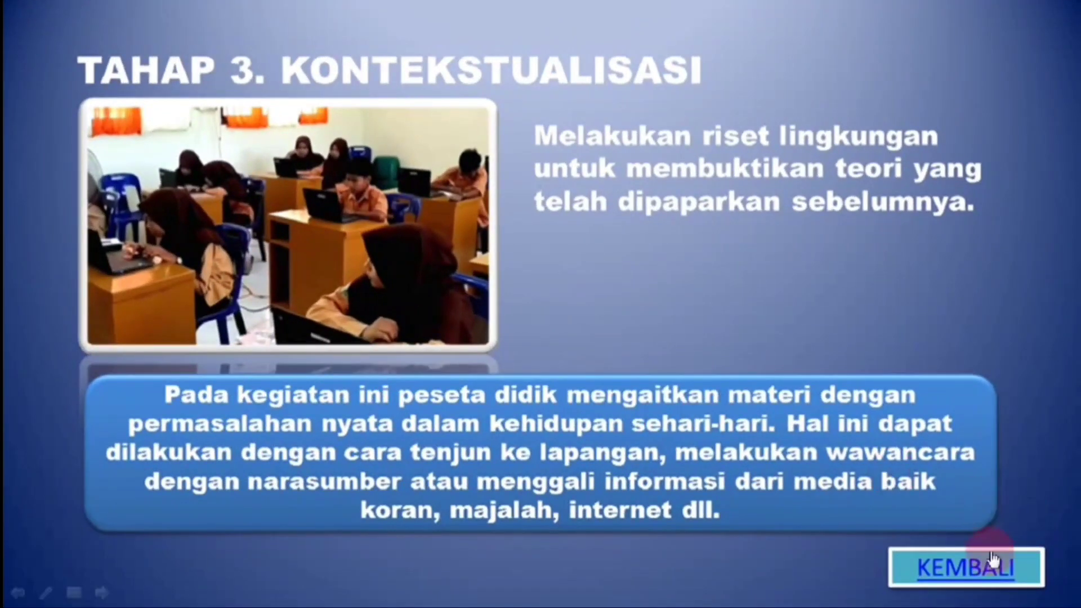
left_click(987, 562)
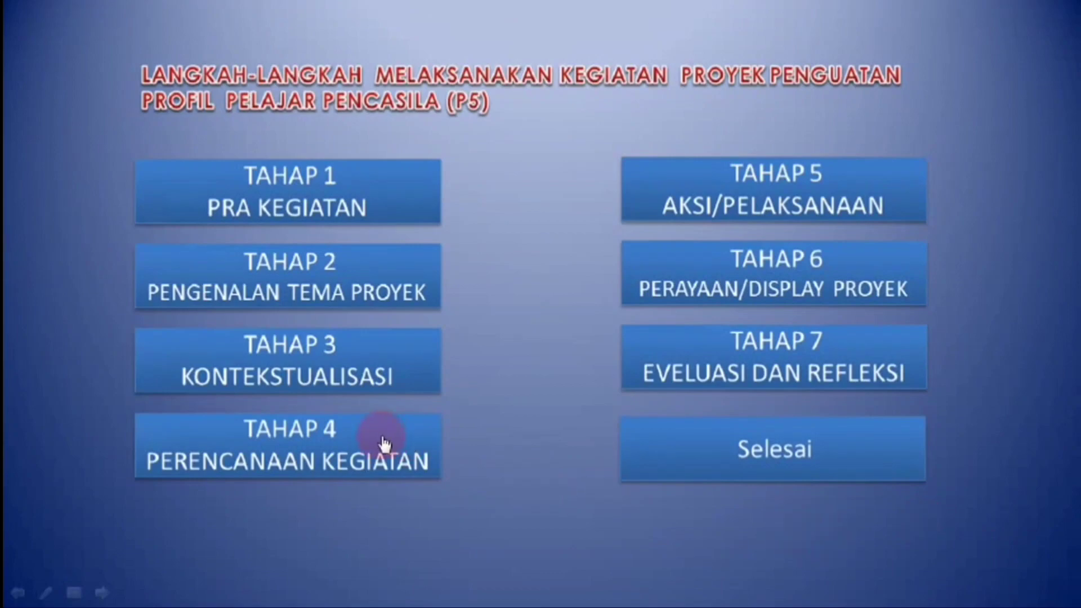
left_click(385, 443)
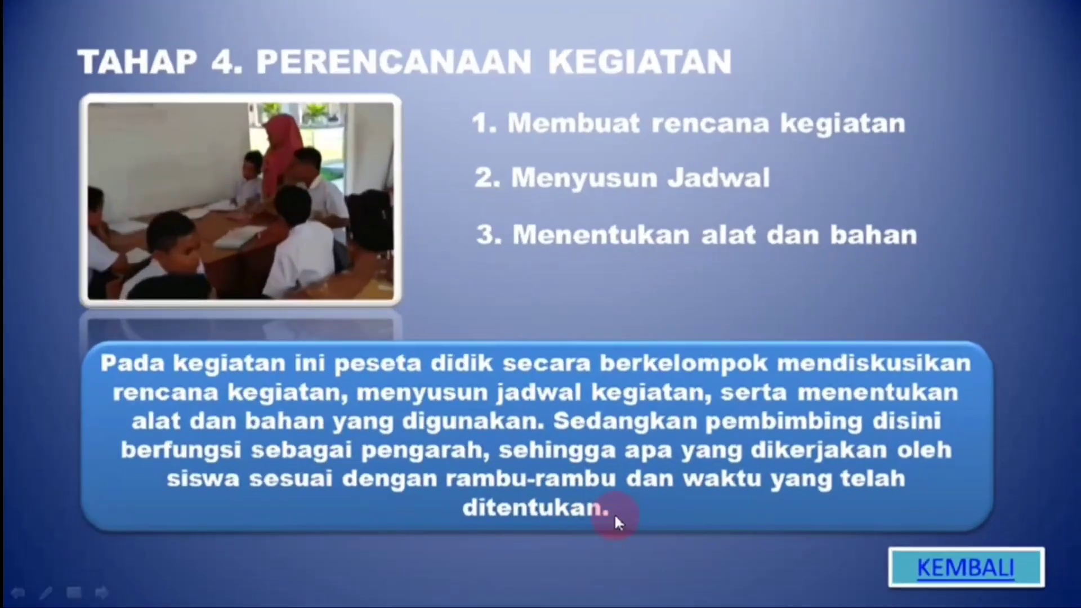
left_click(966, 560)
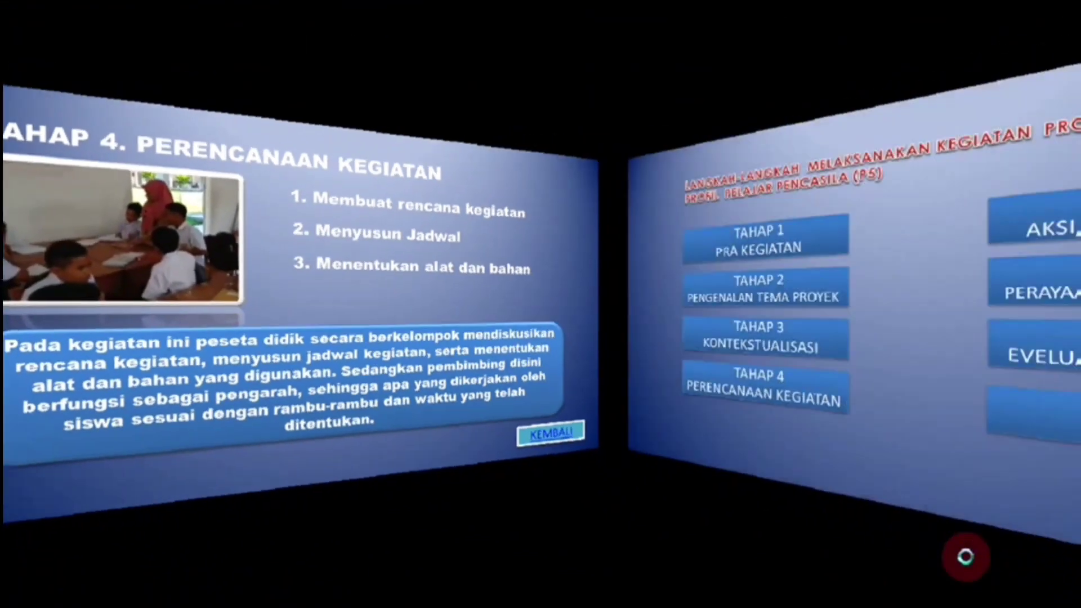